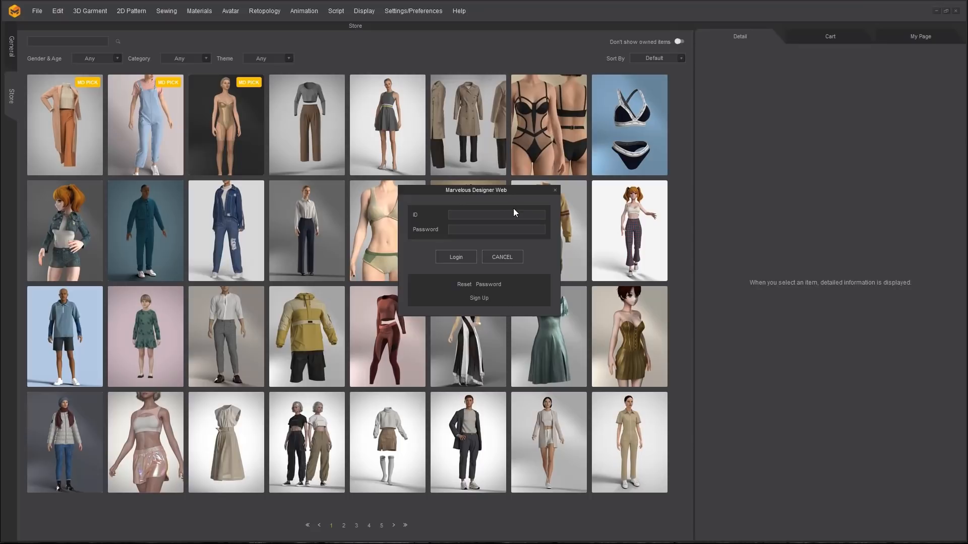
Dismiss the store's login dialog and return to the General workspace
left_click(555, 191)
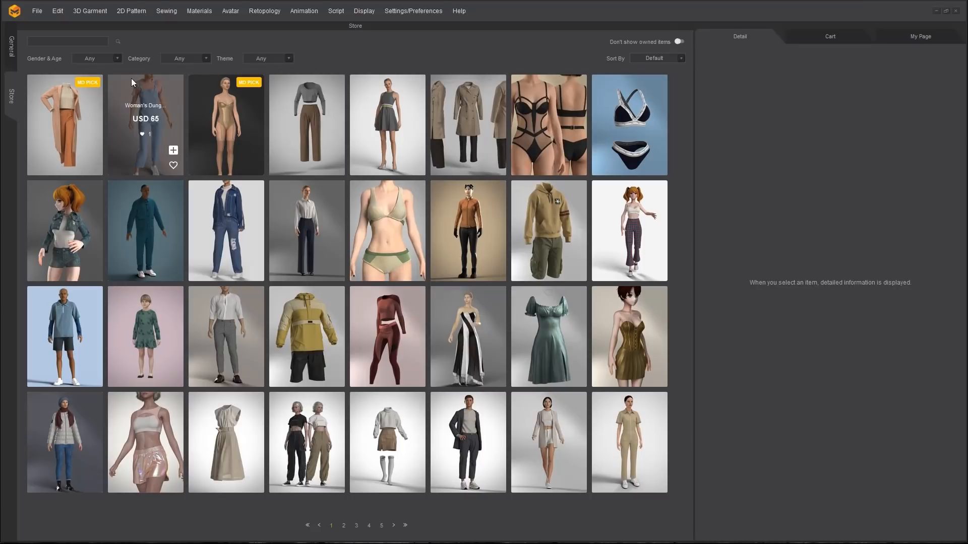
left_click(12, 46)
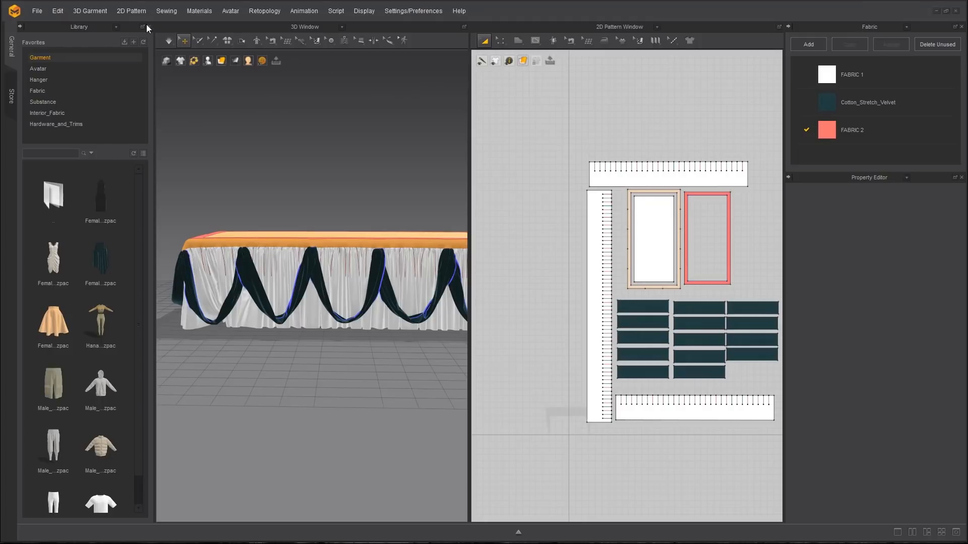
Show 3D Windows in place of the Library, Fabric and 2D Pattern Window panels, and reset the workspace to its default layout
left_click(116, 26)
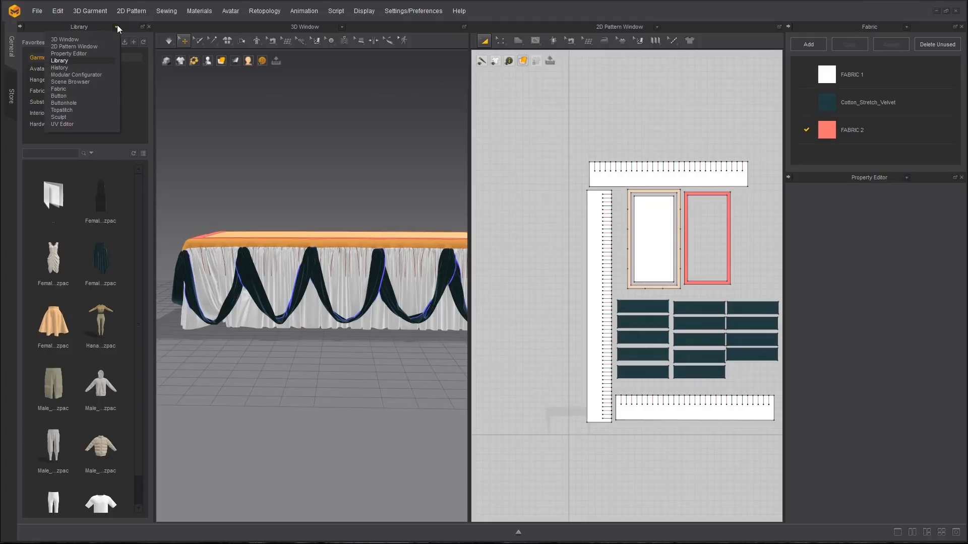
left_click(84, 39)
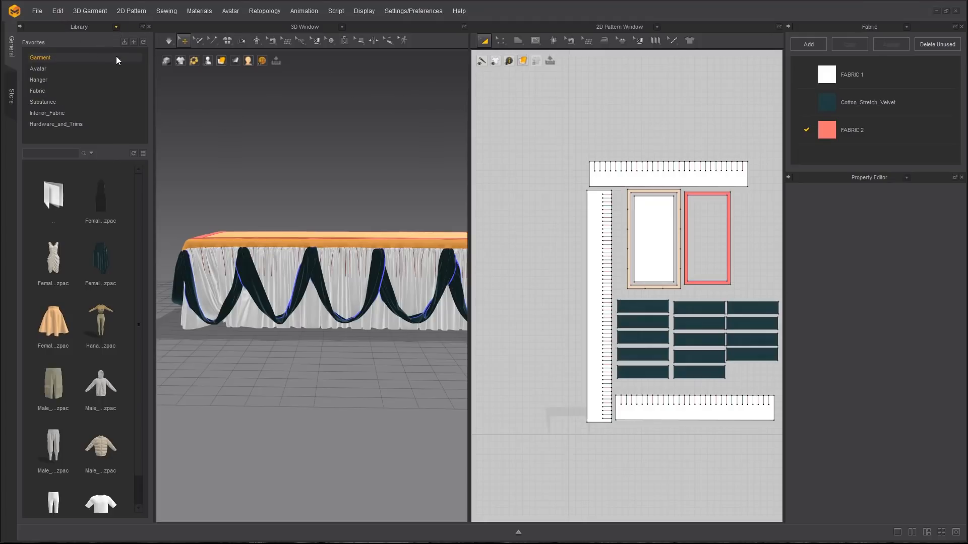
left_click(907, 26)
left_click(894, 38)
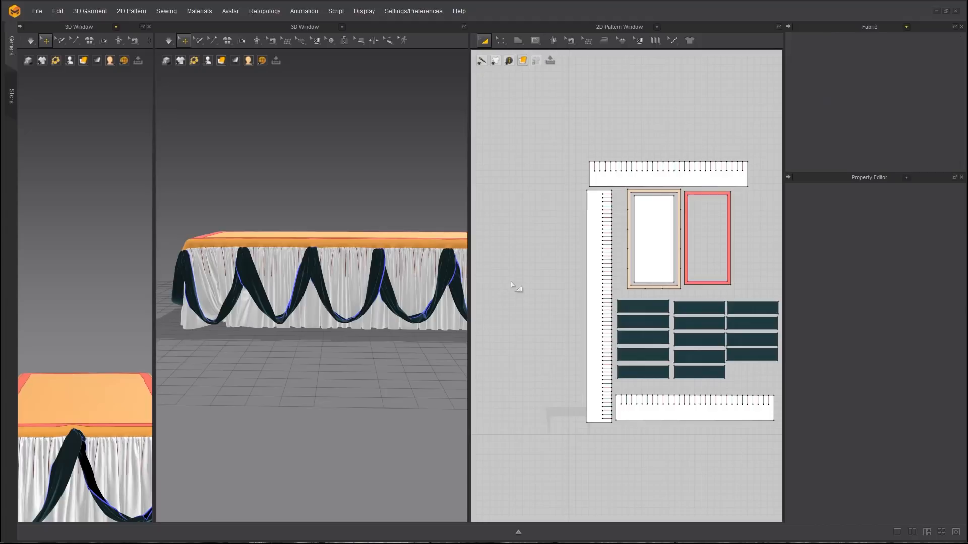
left_click(657, 27)
left_click(696, 196)
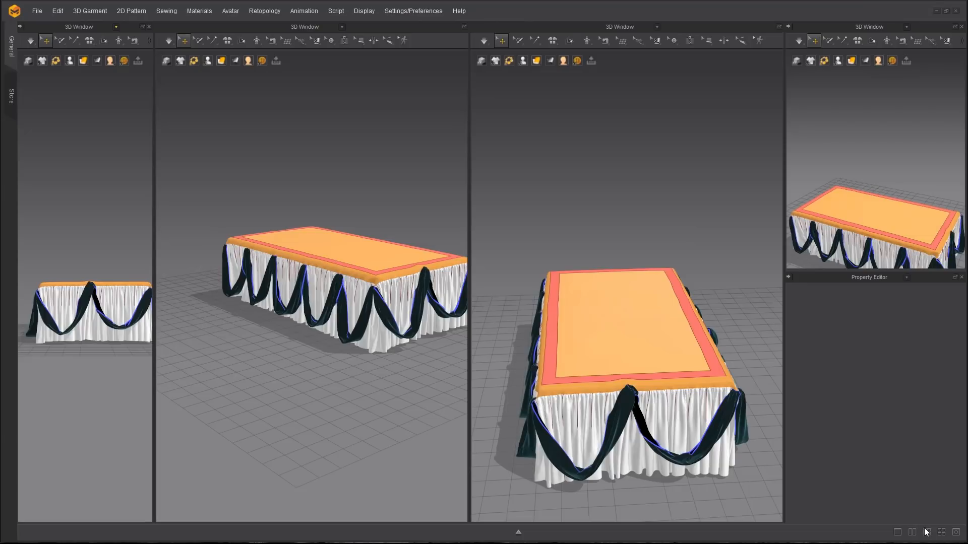
left_click(956, 533)
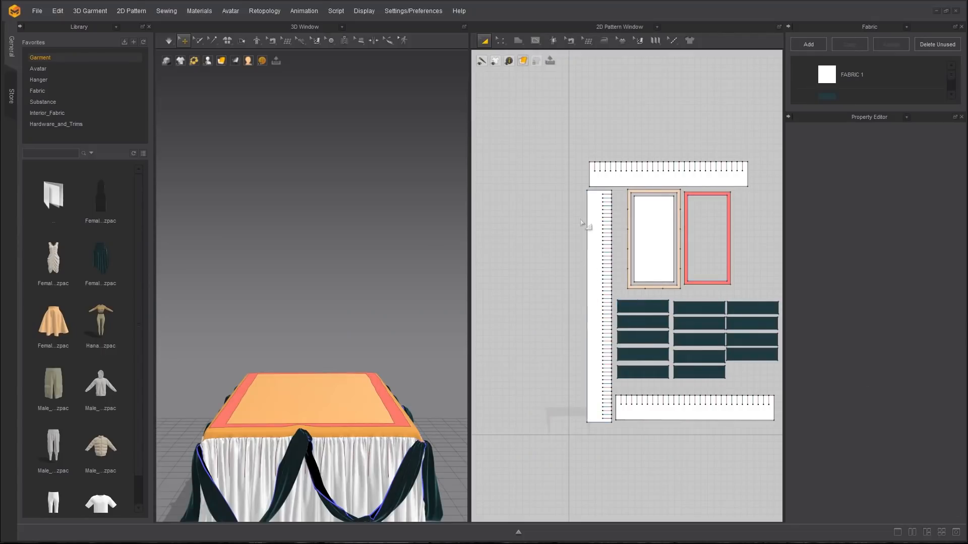
Detach the 2D Pattern Window as a floating window and close it, restoring the default layout
left_click(779, 26)
left_click_drag(618, 38, 565, 66)
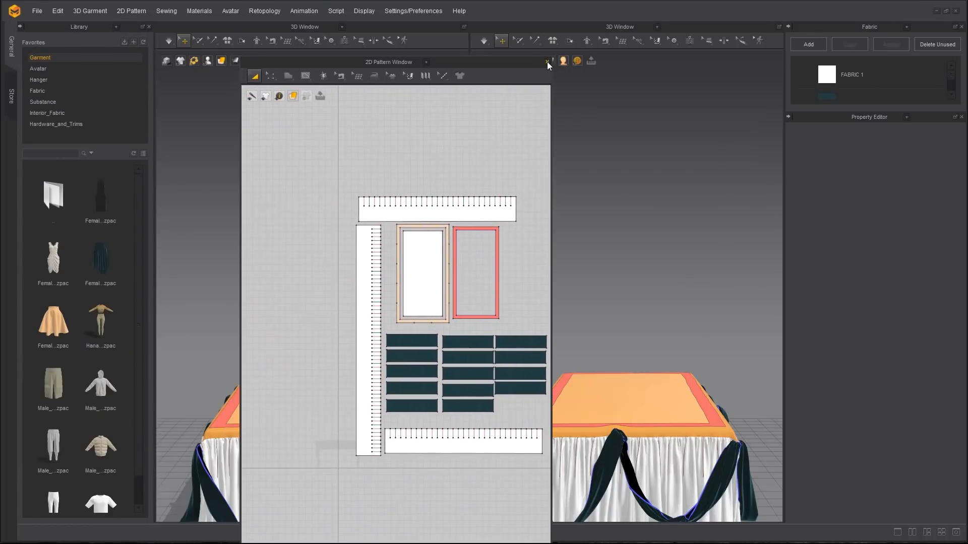
left_click(547, 62)
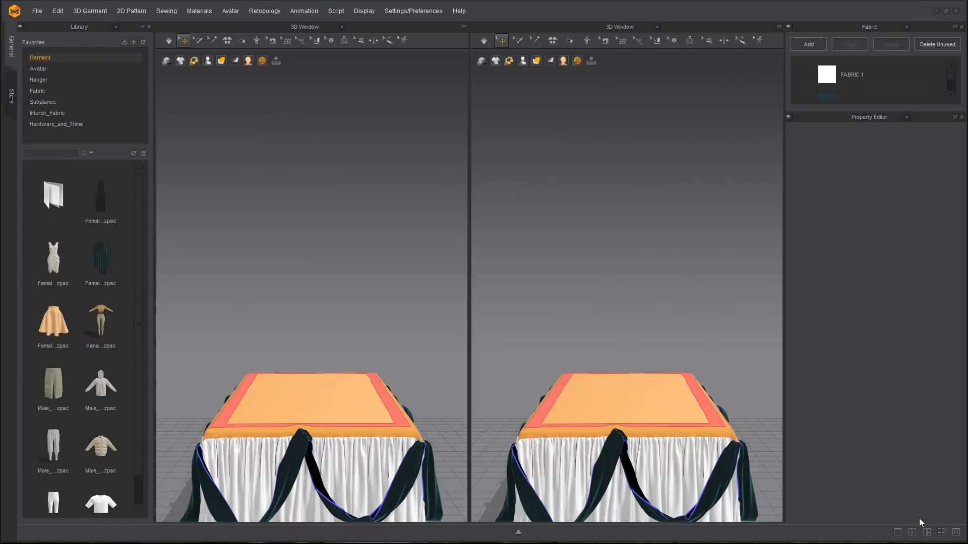
left_click(955, 533)
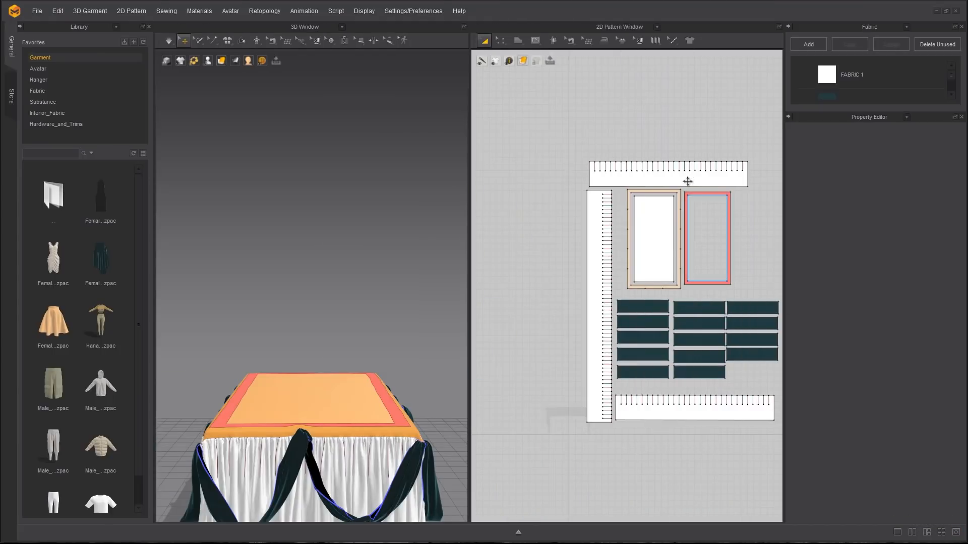
Replace the 2D Pattern Window with a second 3D Window and activate Edit Sewing in it
left_click(656, 27)
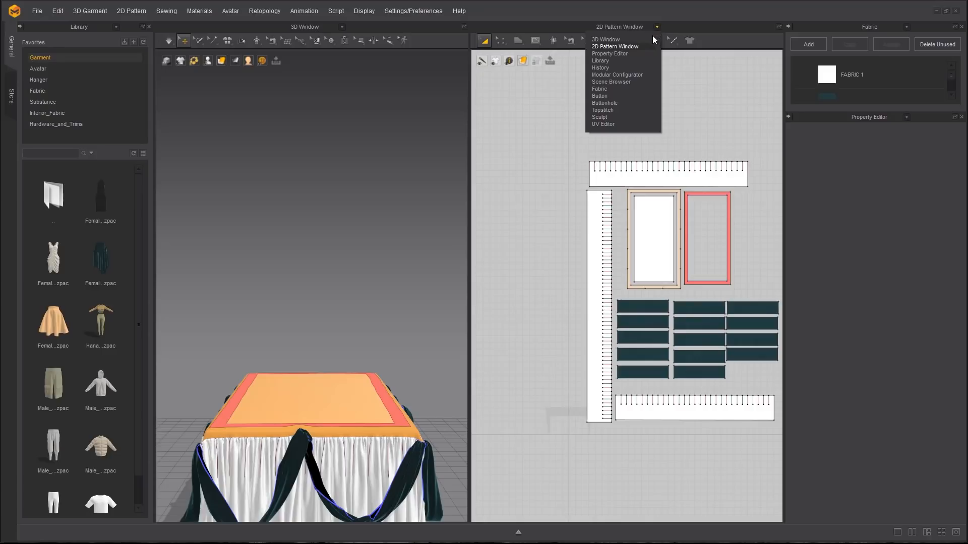
left_click(643, 39)
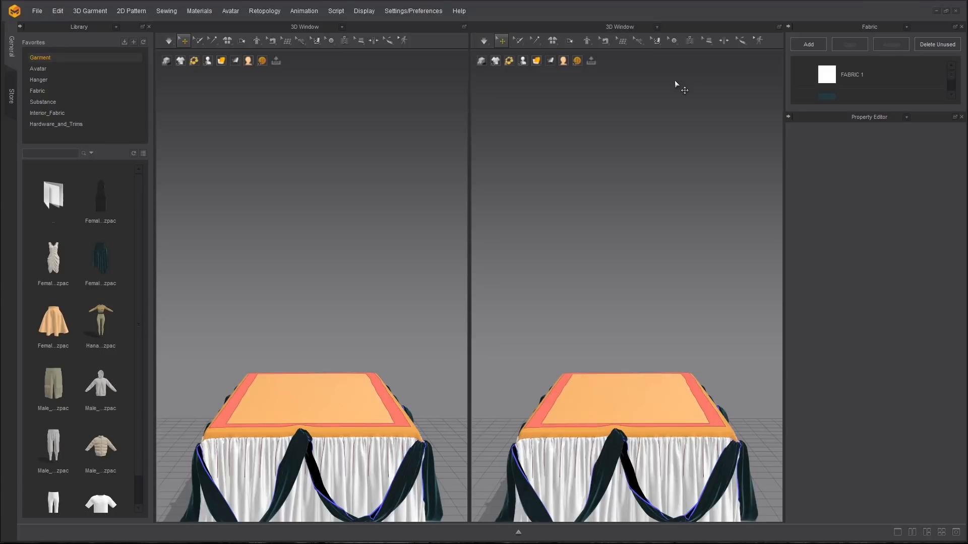
left_click(604, 40)
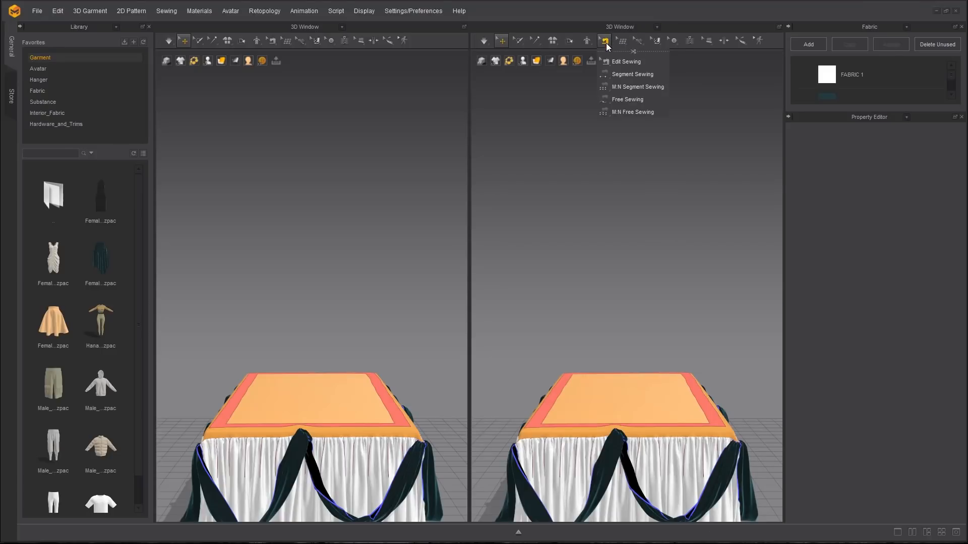
left_click(612, 61)
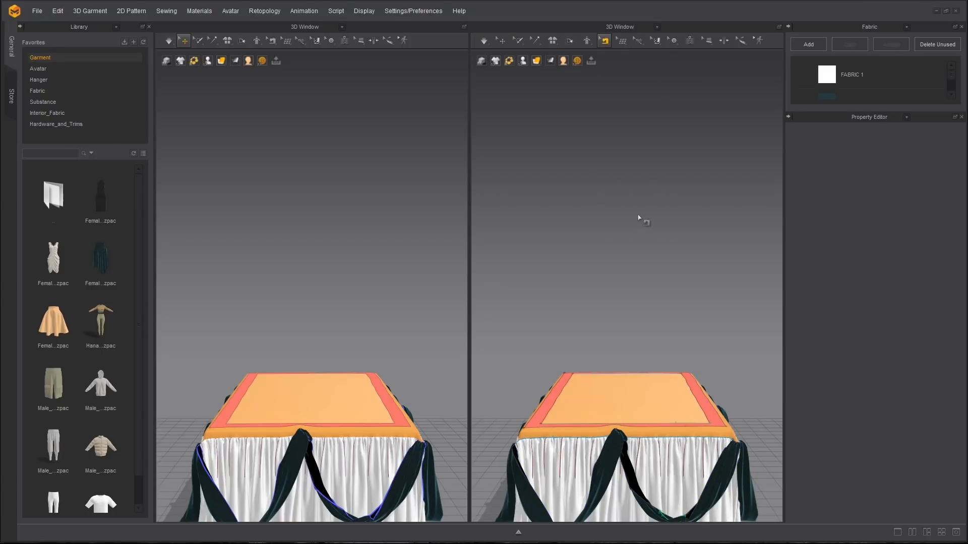
Activate Create Topology in the first 3D Window and orbit the tablecloth to a different angle in each 3D Window
left_click(280, 39)
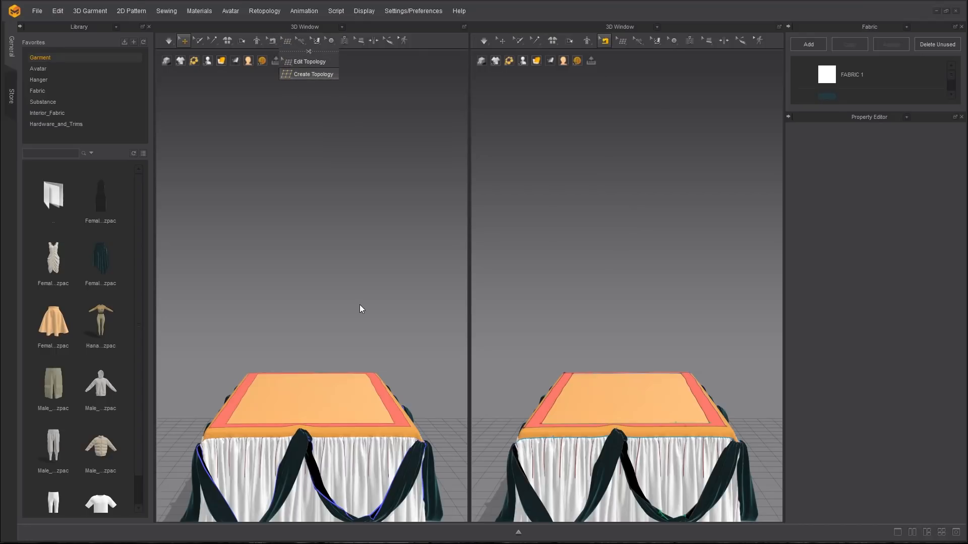
right_click_drag(360, 305, 379, 202)
right_click_drag(654, 375, 599, 397)
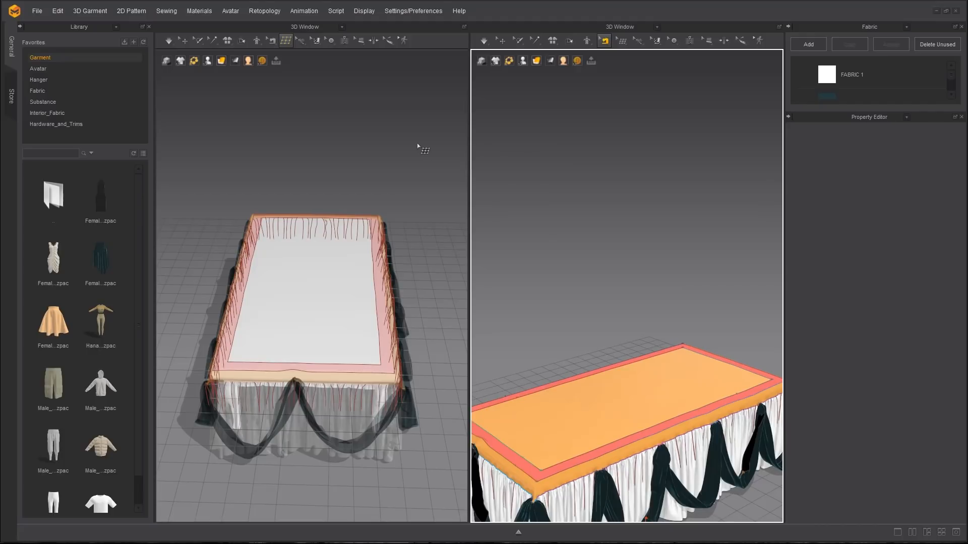
Show the 2D Pattern Window in place of the Property Editor
left_click(907, 117)
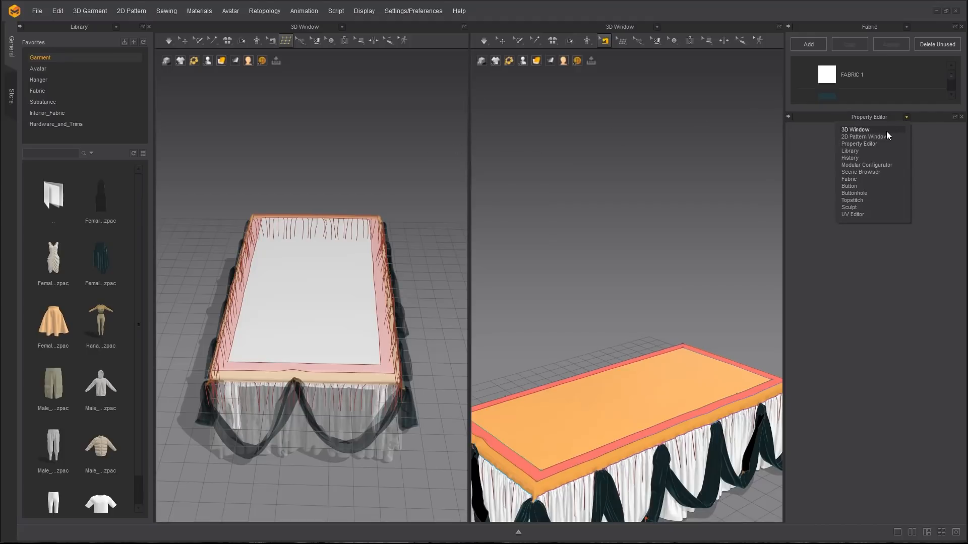
left_click(880, 136)
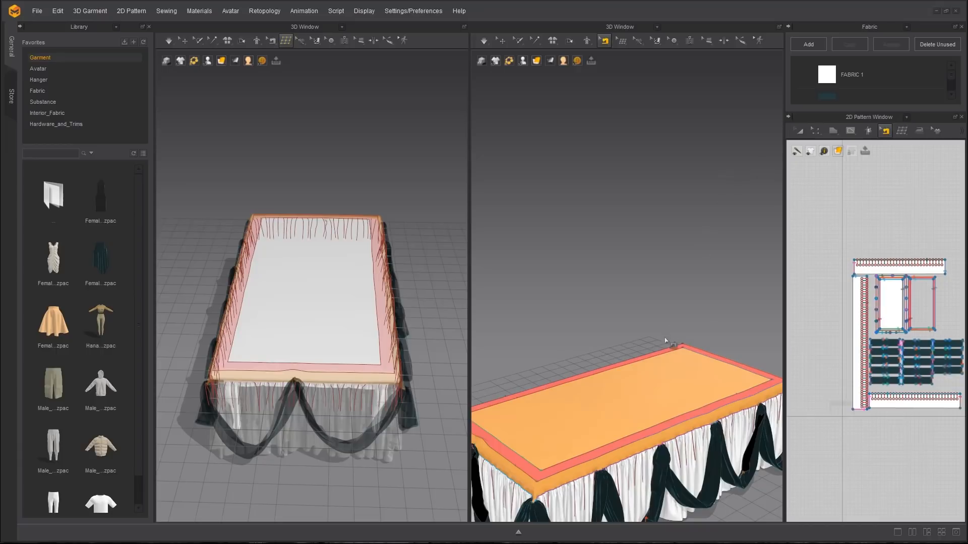
scroll(642, 363, "up", 3)
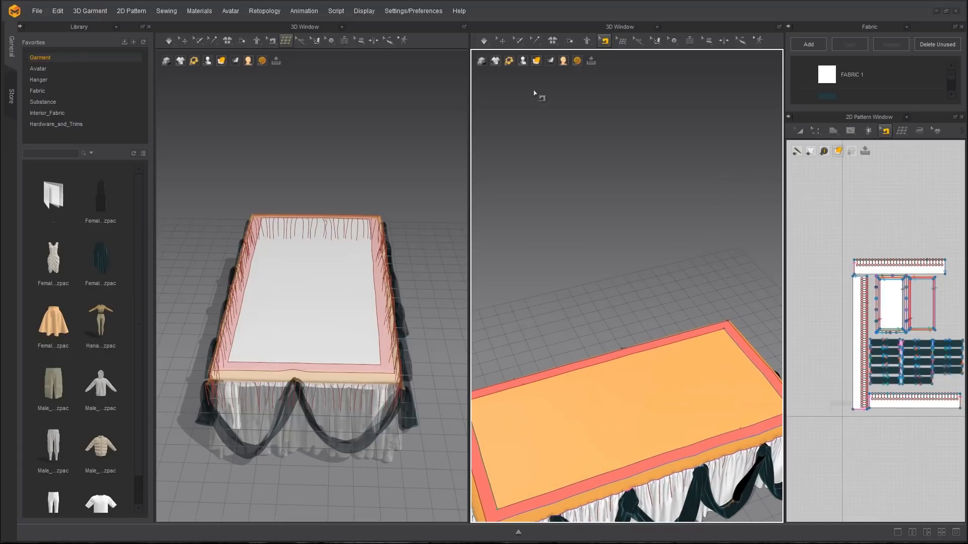
Activate Segment Sewing in the second 3D Window and widen the 2D Pattern Window to inspect the frame patterns
left_click(604, 40)
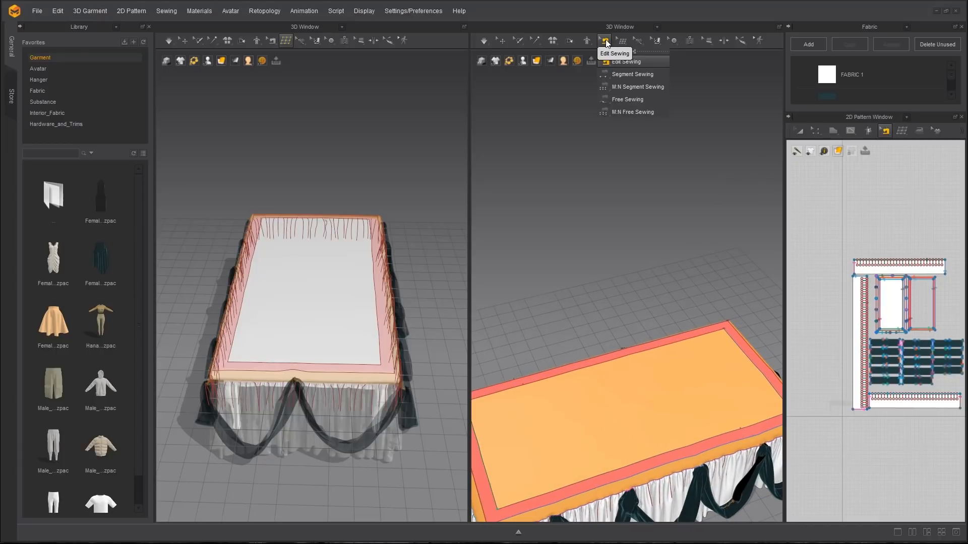
left_click(611, 75)
scroll(649, 301, "down", 3)
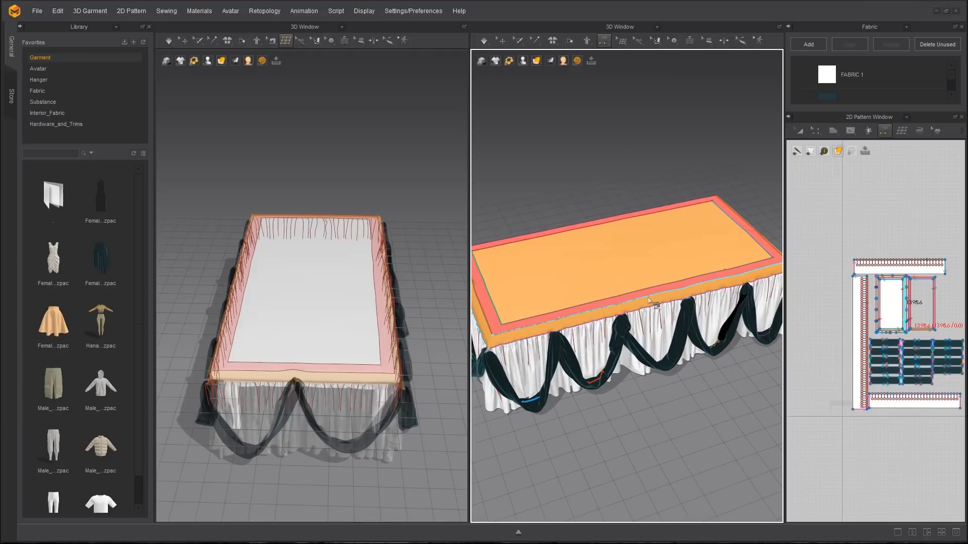
scroll(862, 317, "up", 5)
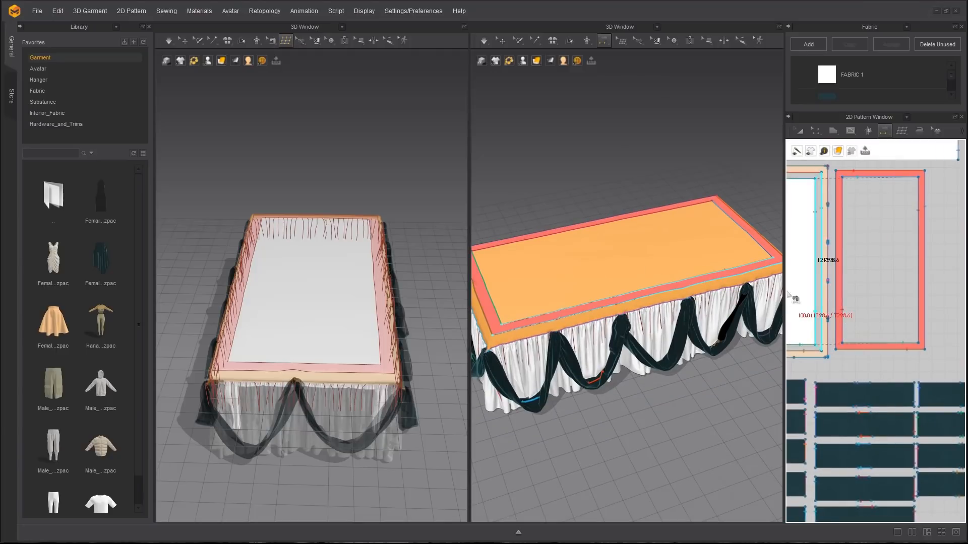
left_click_drag(784, 296, 580, 296)
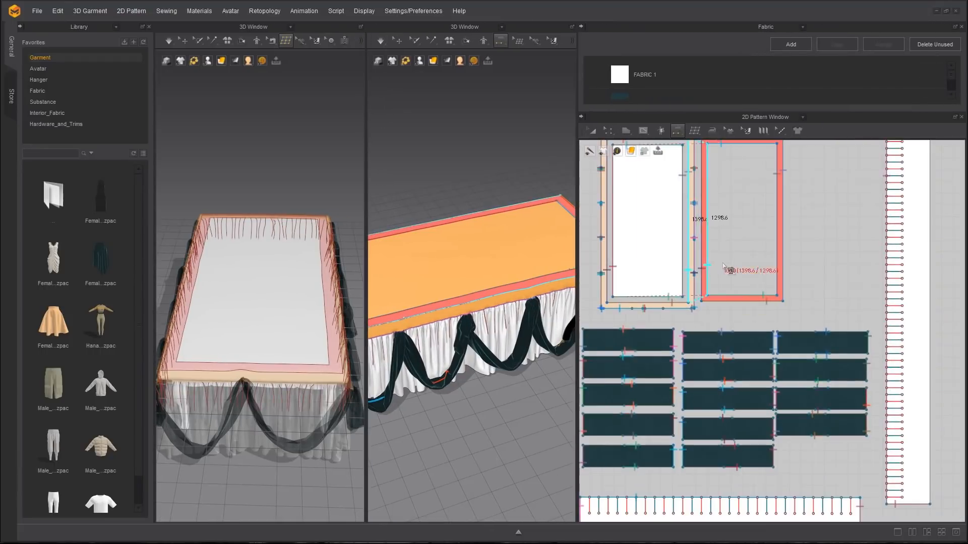
scroll(719, 258, "down", 2)
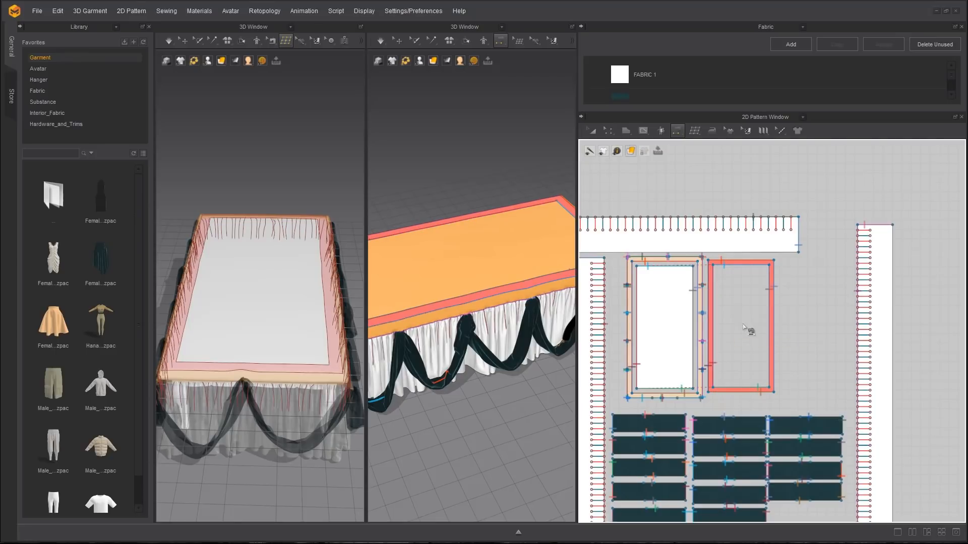
Collapse the Fabric, 2D Pattern Window and Library panels, and expand the Library again
left_click(581, 26)
left_click(569, 26)
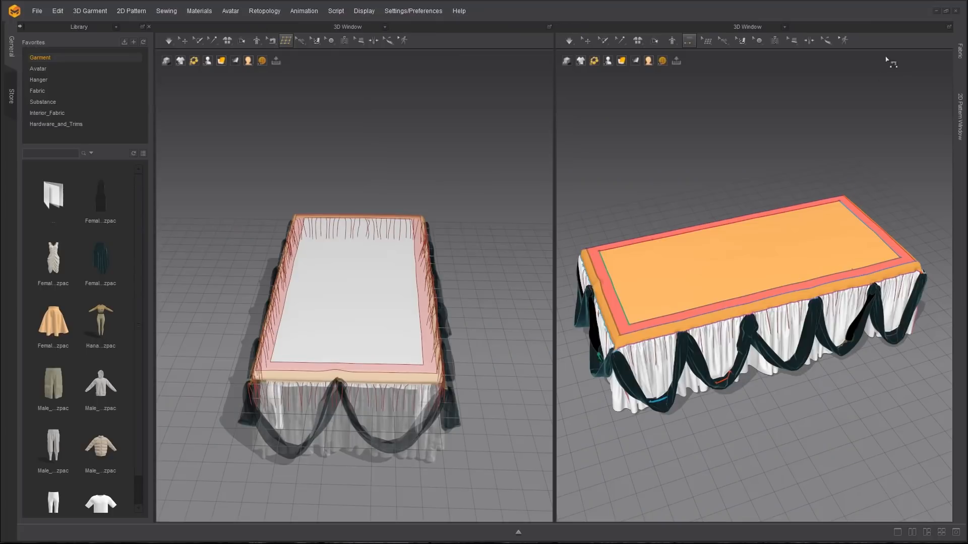
left_click(20, 26)
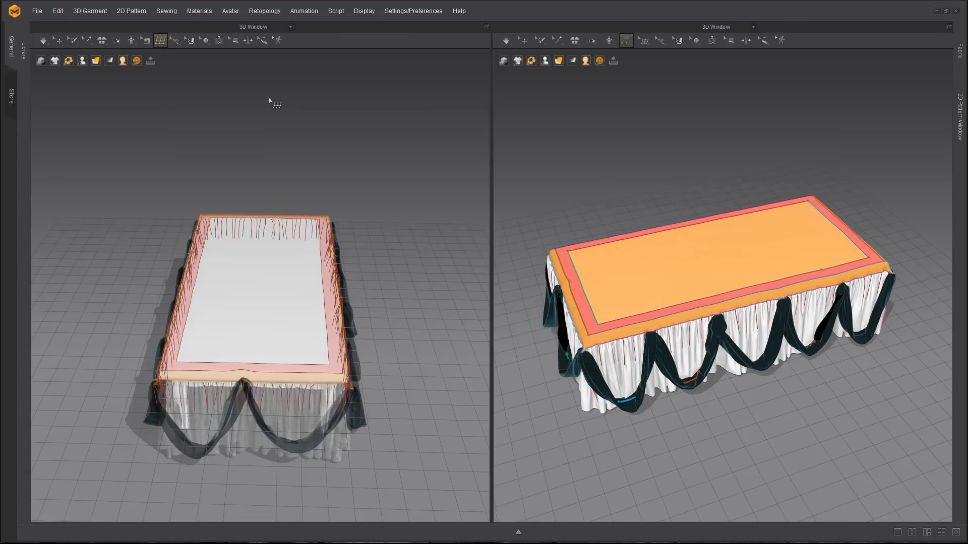
left_click(24, 48)
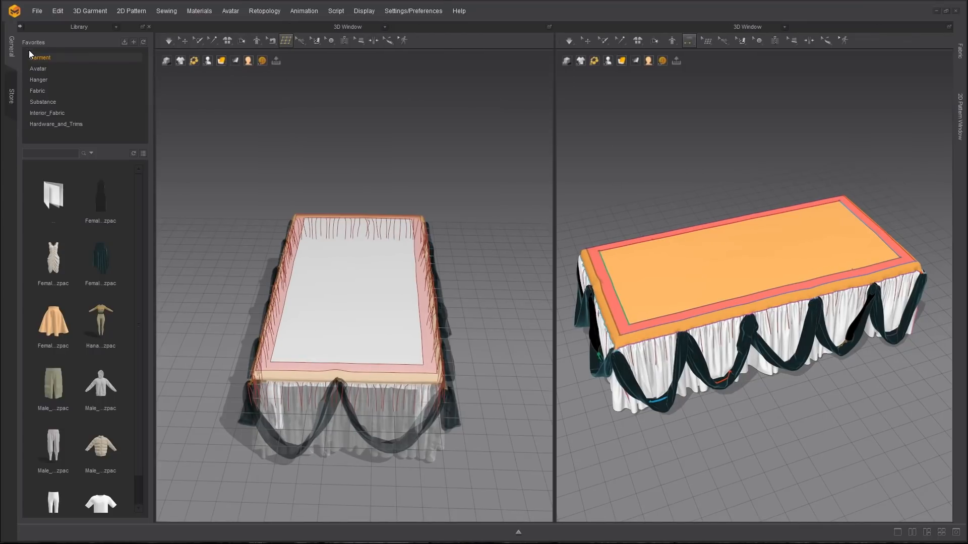
Close the Library panel and reset the workspace to its default layout
left_click(149, 27)
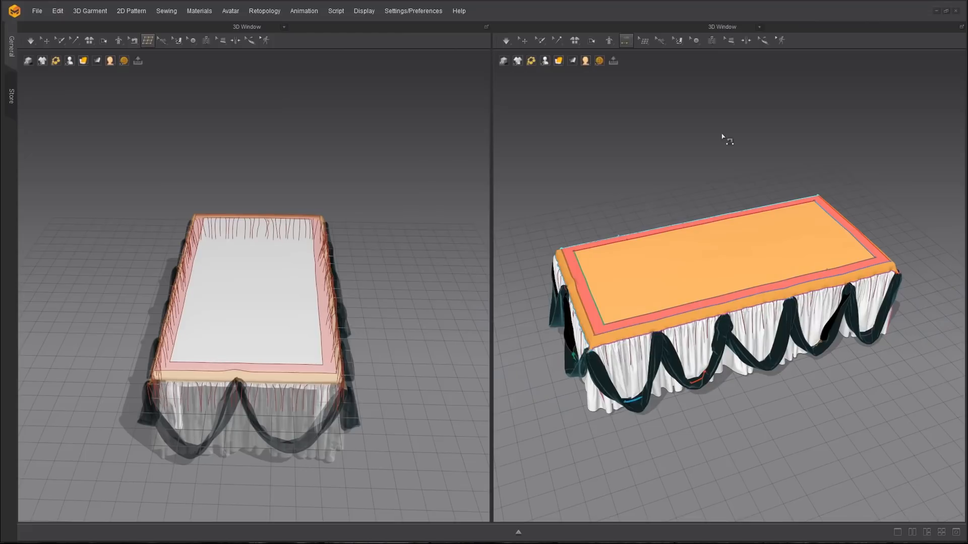
left_click(958, 535)
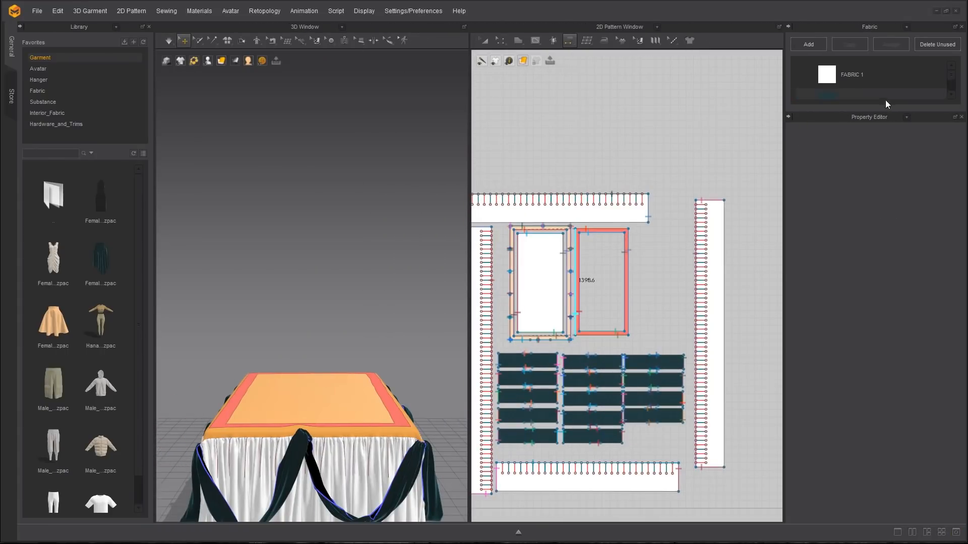
Swap the Property Editor with the 2D Pattern Window, and return both to their original places
left_click(906, 117)
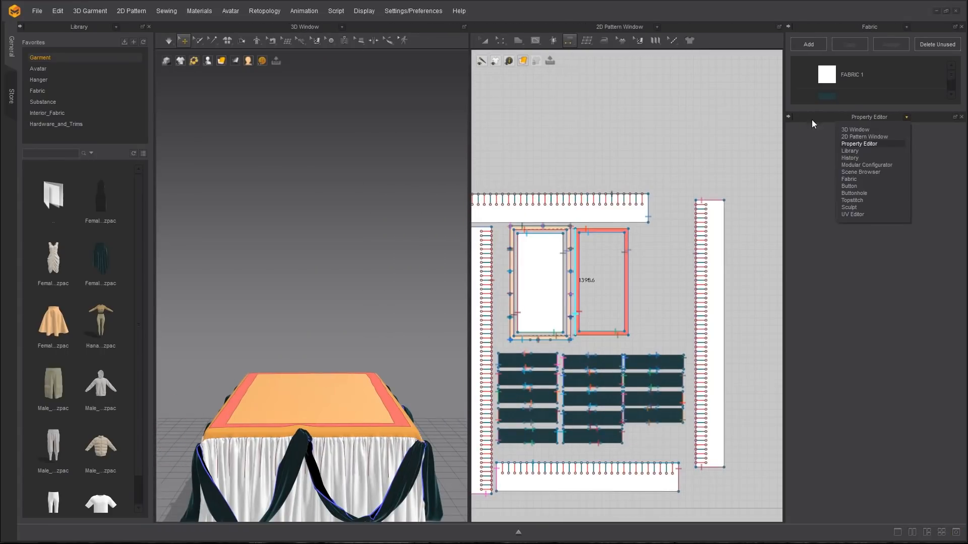
left_click(863, 137)
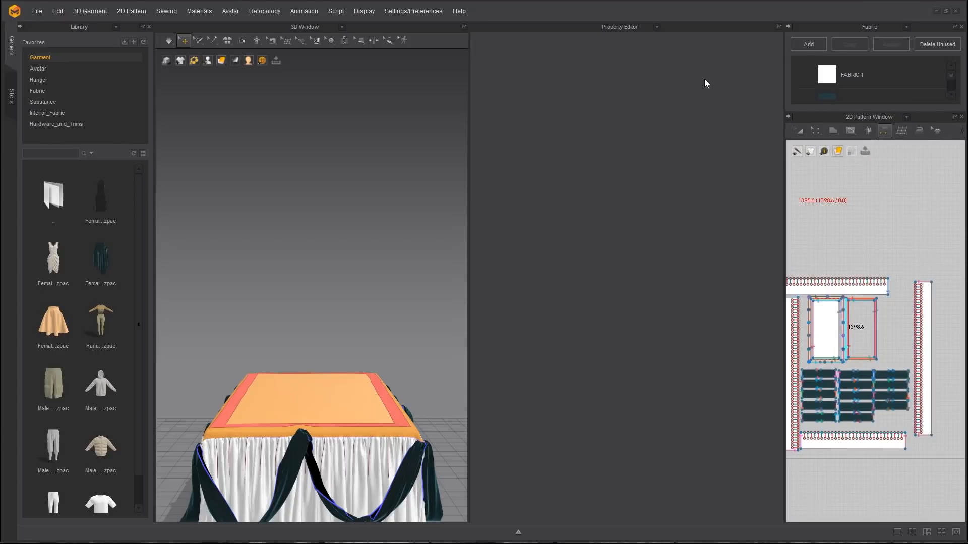
left_click(657, 26)
left_click(627, 46)
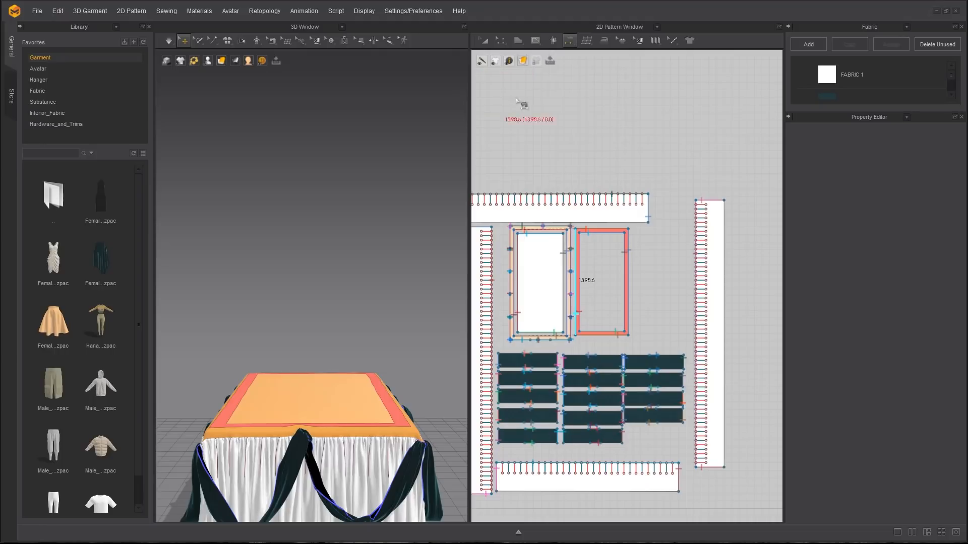
Tear off the Sewing tools as a floating palette over the 3D Window and activate M:N Segment Sewing
left_click(573, 41)
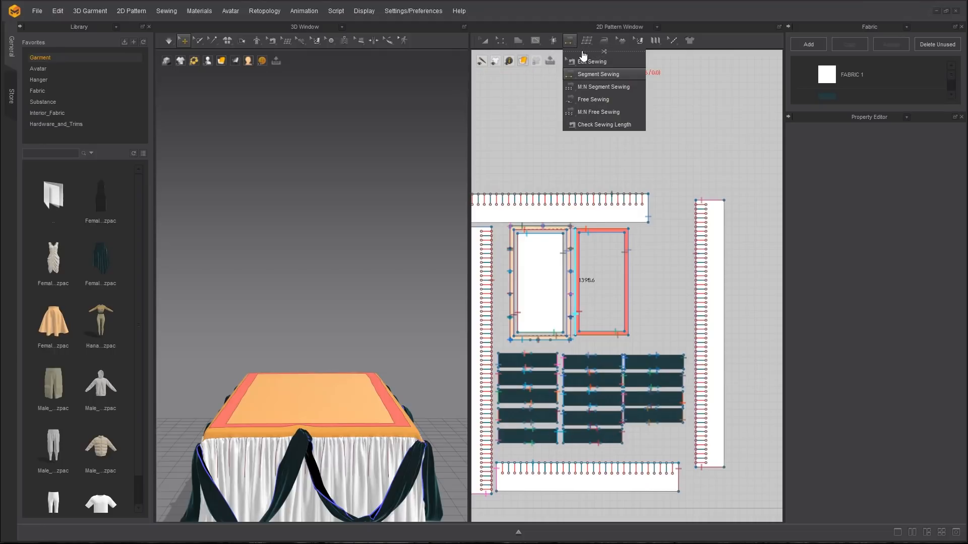
left_click_drag(583, 55, 424, 103)
left_click(572, 44)
left_click(581, 51)
left_click_drag(611, 59, 418, 104)
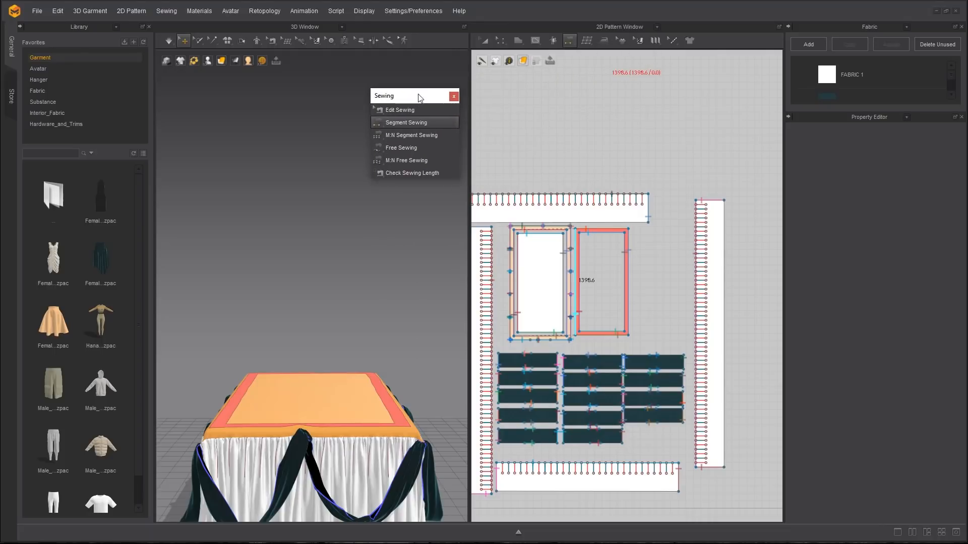
left_click(405, 134)
scroll(607, 279, "up", 5)
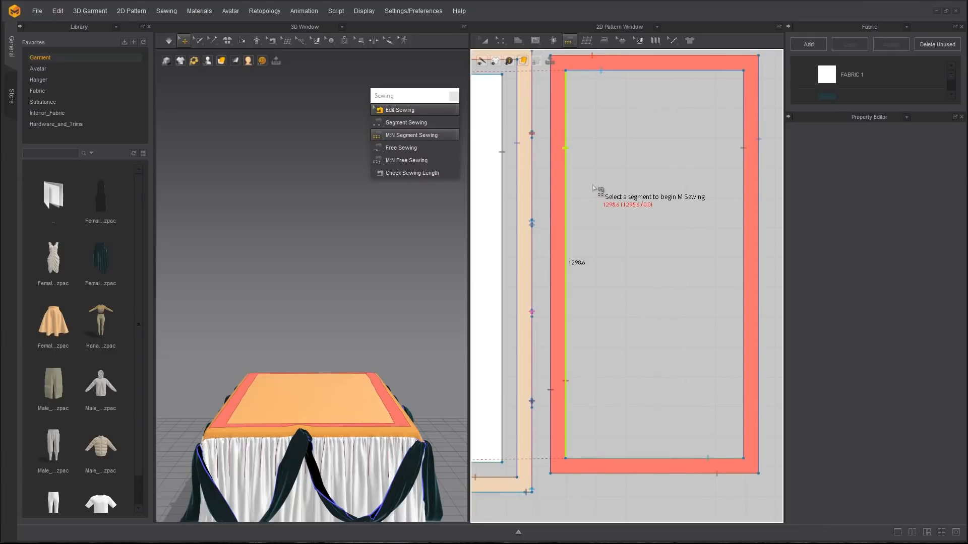
Close the floating Sewing palette, dock the 2D toolbar along the base of the pattern window, and dock the 3D toolbar vertically beside the garment view
left_click(454, 95)
left_click_drag(474, 41, 478, 216)
left_click_drag(478, 36, 515, 514)
left_click_drag(159, 38, 160, 126)
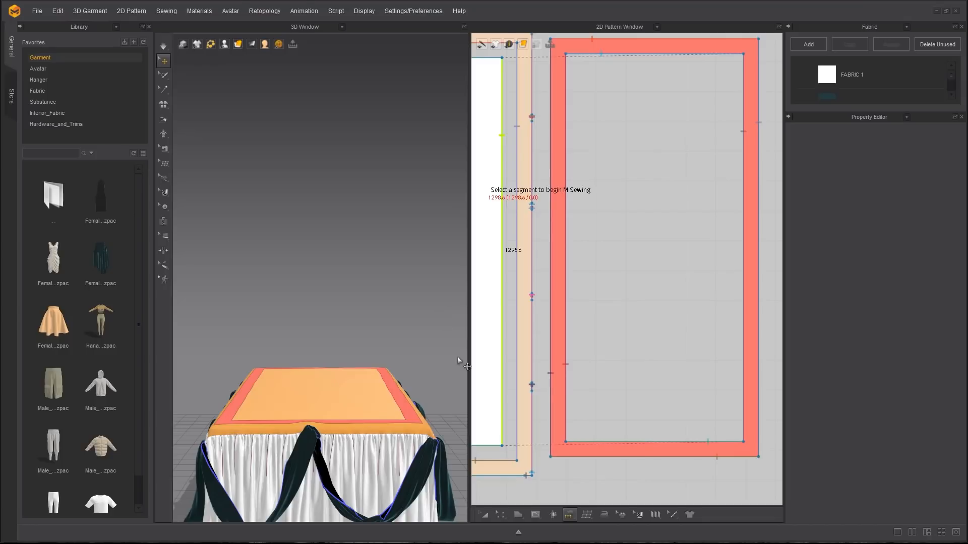
Expand the animation timeline, display its available FPS choices, and collapse the timeline again
left_click(518, 532)
left_click_drag(488, 395, 493, 368)
left_click_drag(493, 323, 478, 319)
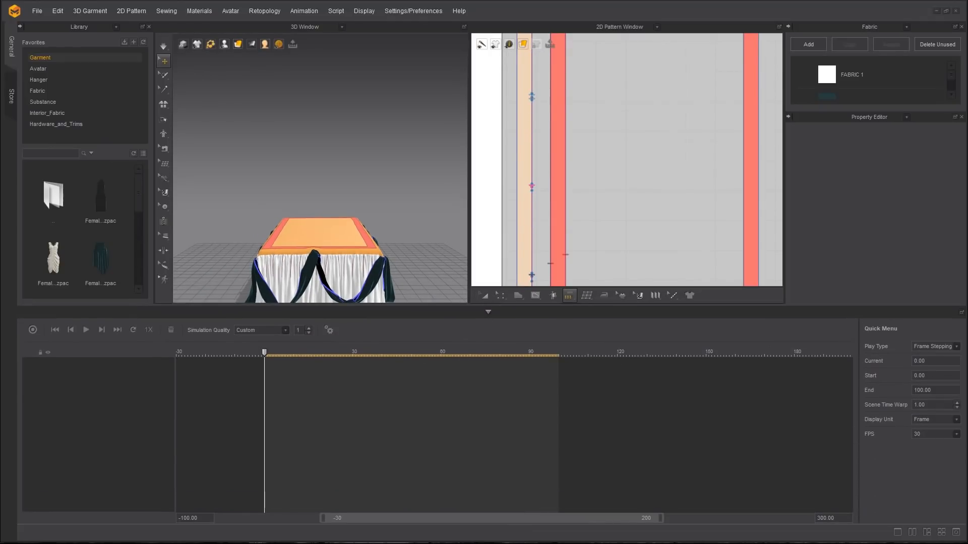
left_click(956, 434)
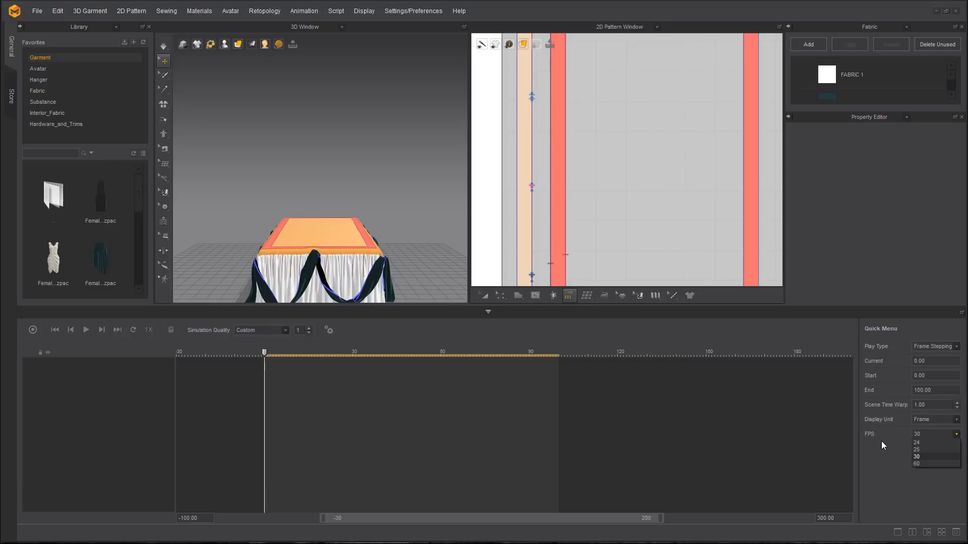
left_click(488, 312)
Examine the blue tailcoat outfit on the avatar from the front and back, including the vest and trousers close up
right_click_drag(376, 270, 308, 299)
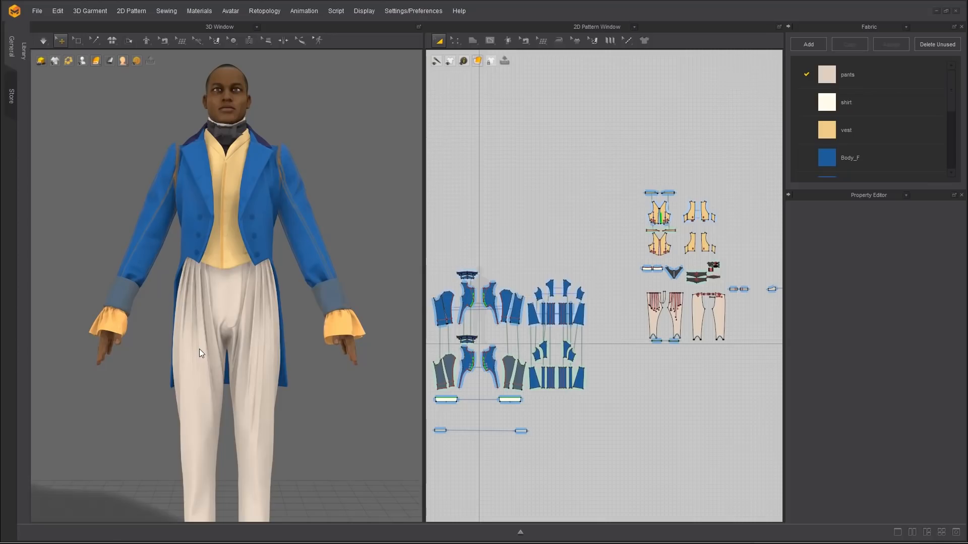
right_click_drag(225, 247, 220, 251)
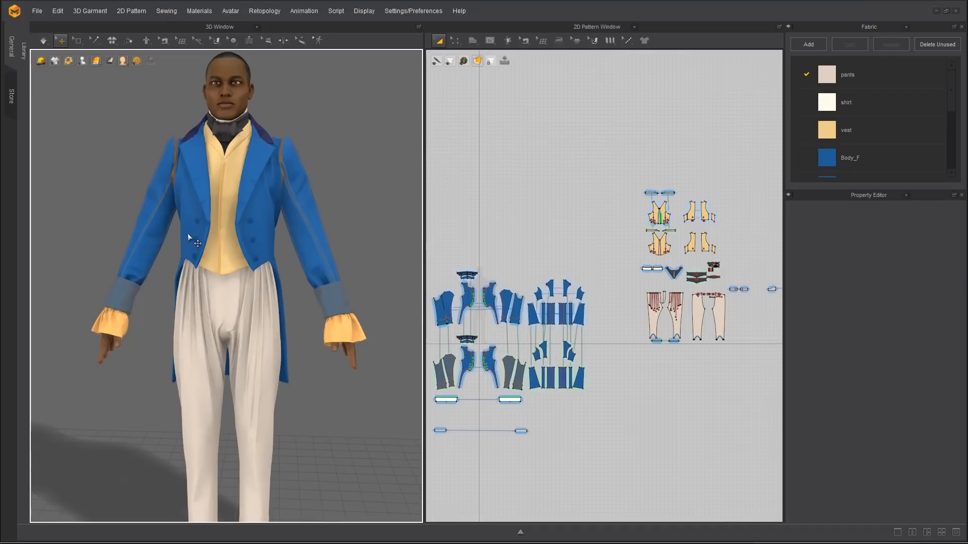
right_click_drag(189, 234, 418, 232)
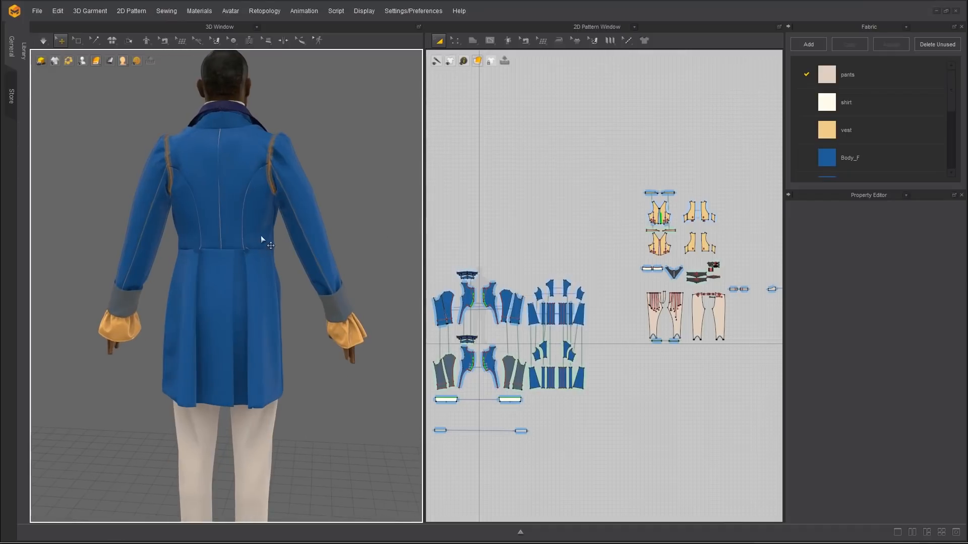
right_click_drag(216, 222, 425, 219)
scroll(263, 223, "up", 5)
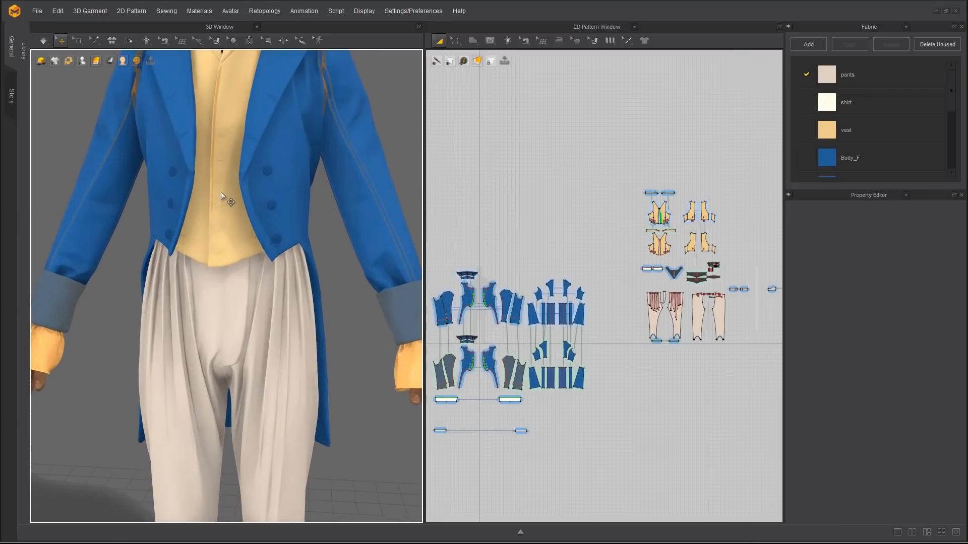
scroll(220, 278, "down", 3)
middle_click_drag(220, 237, 221, 277)
scroll(220, 277, "up", 4)
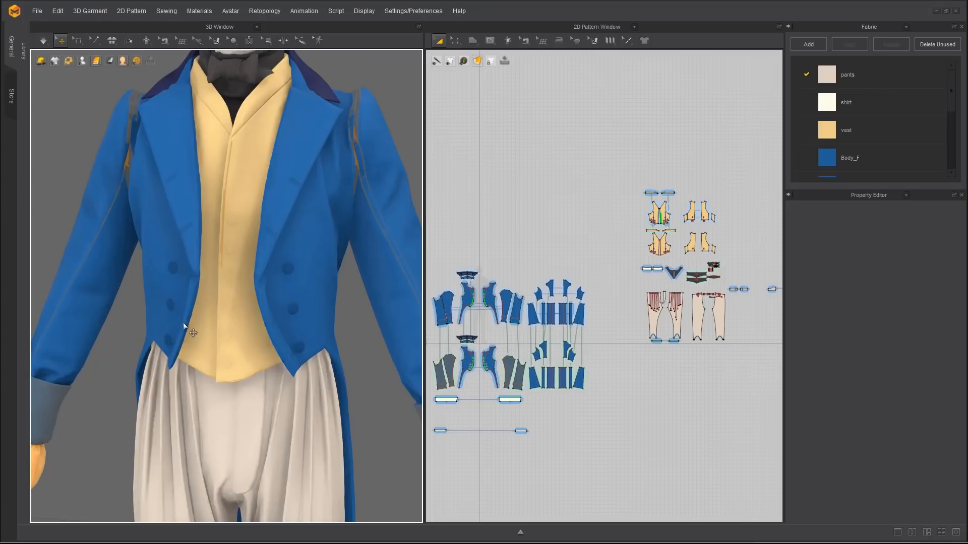
right_click_drag(183, 323, 195, 320)
scroll(222, 428, "down", 6)
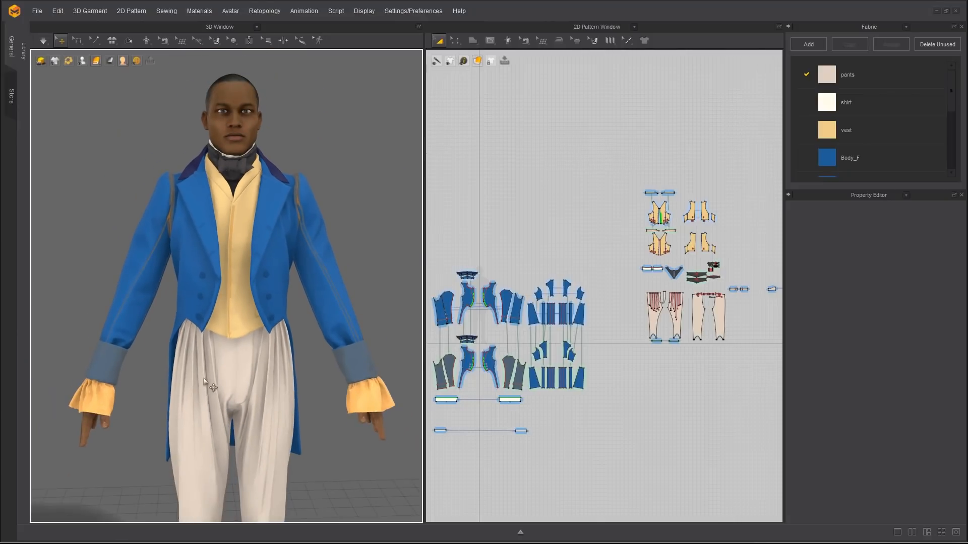
right_click_drag(191, 280, 275, 291)
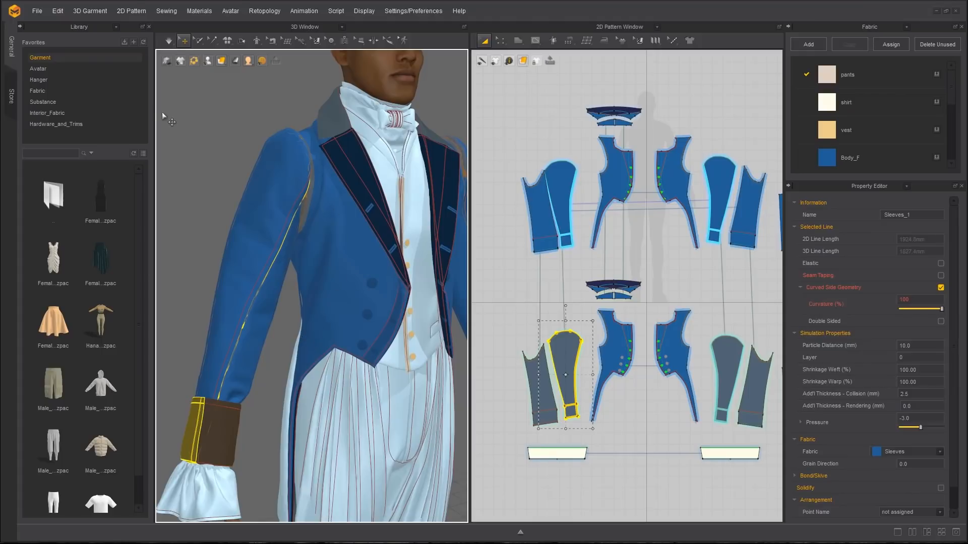
Select the upper mesh area of one pair of sleeve patterns with Select Mesh (Box)
left_click(198, 40)
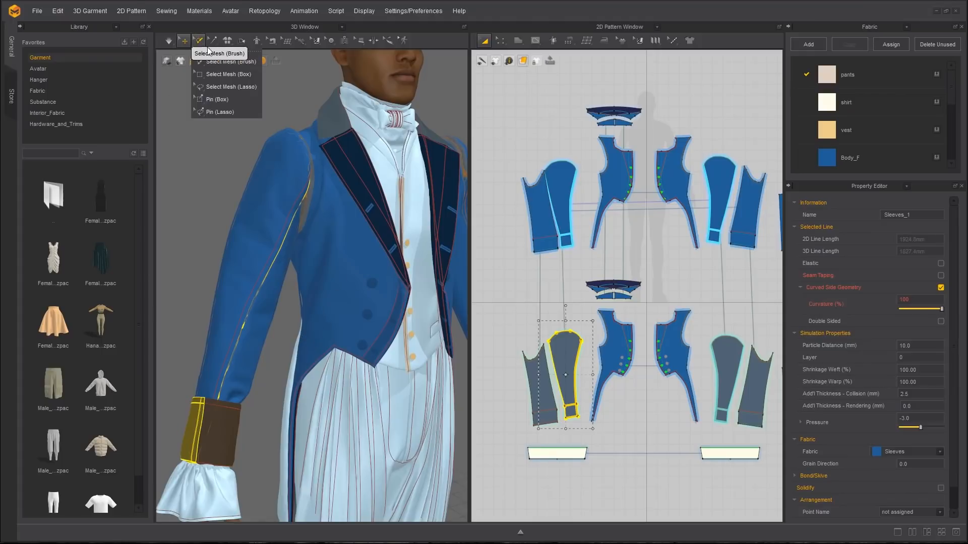
left_click(214, 77)
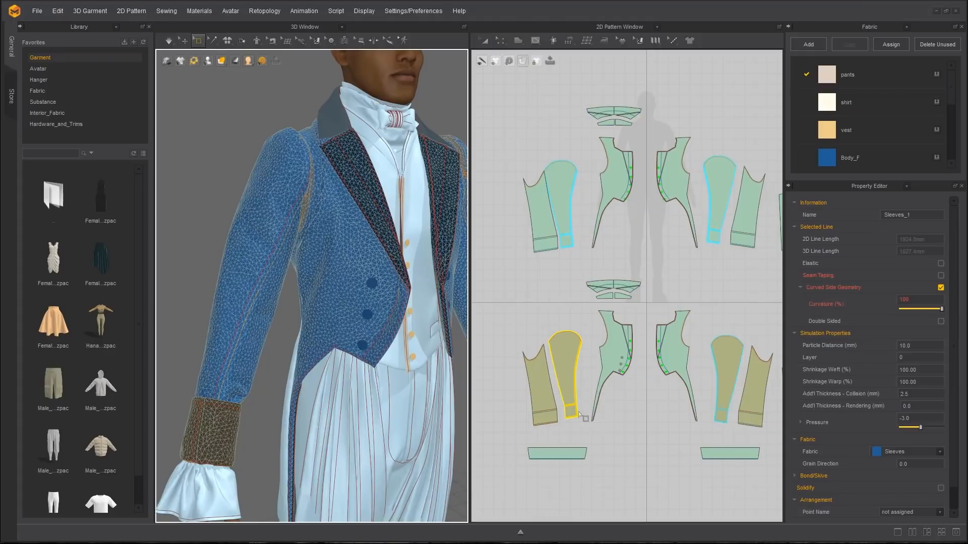
left_click_drag(507, 152, 587, 199)
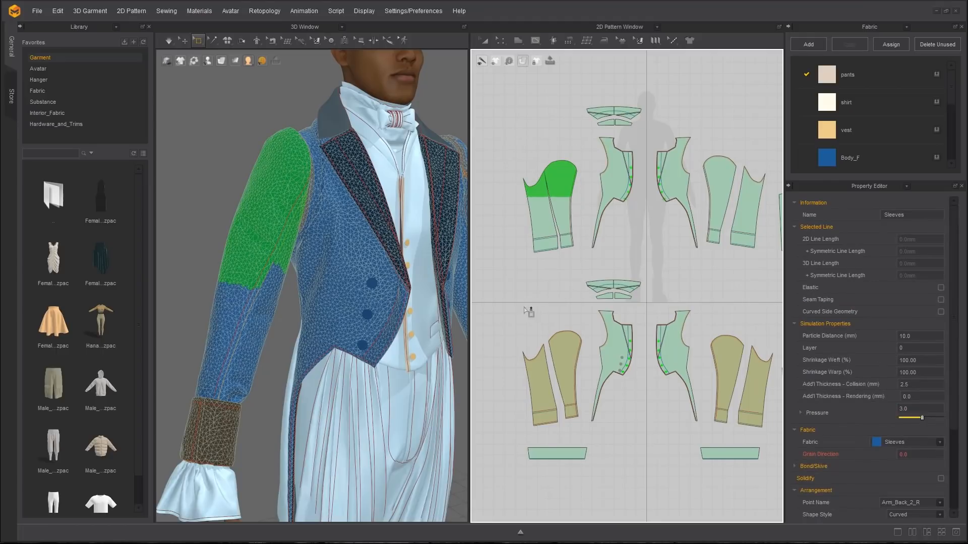
Paint a mesh selection over the caps of the four rounded sleeve patterns with Select Mesh (Brush)
left_click(206, 40)
left_click(199, 40)
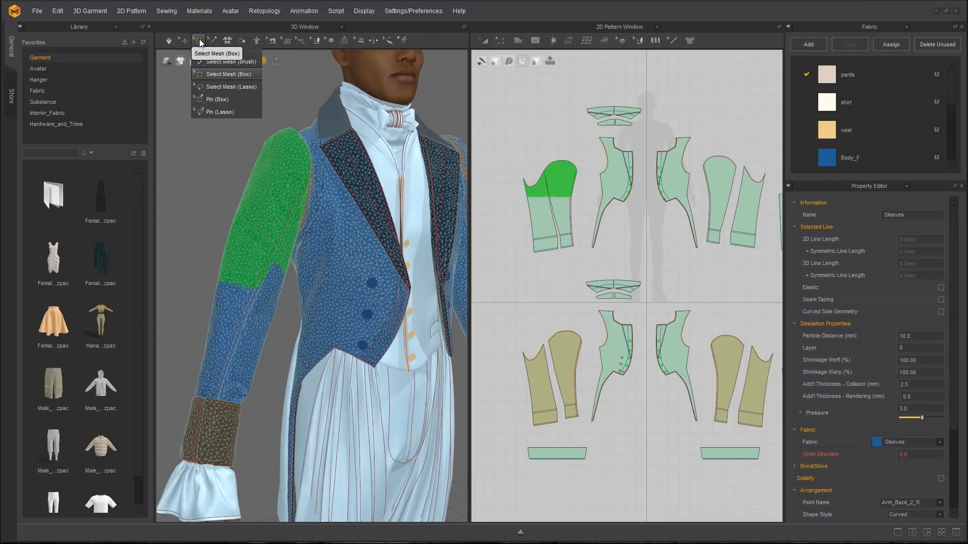
left_click(226, 61)
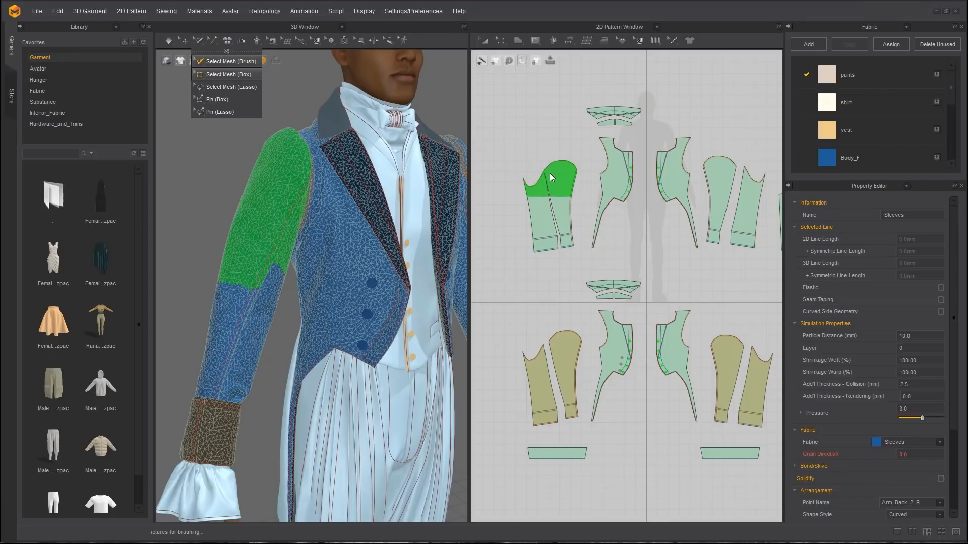
mouse_move(575, 167)
left_mouse_down()
mouse_move(550, 183)
mouse_move(574, 185)
left_mouse_up()
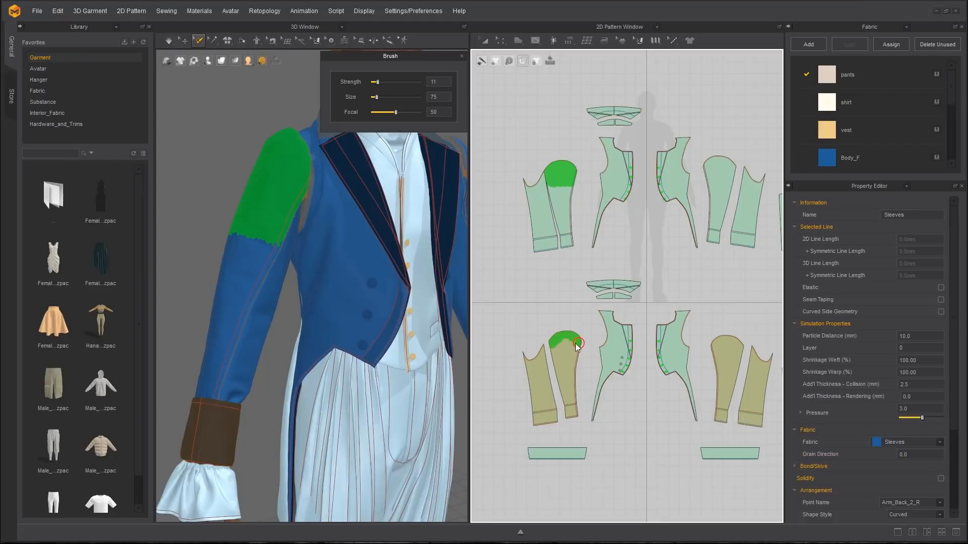
mouse_move(568, 350)
left_mouse_down()
mouse_move(575, 349)
mouse_move(551, 351)
left_mouse_up()
mouse_move(708, 168)
left_mouse_down()
mouse_move(736, 167)
mouse_move(716, 176)
mouse_move(732, 182)
mouse_move(708, 181)
left_mouse_up()
mouse_move(716, 349)
left_mouse_down()
mouse_move(737, 342)
mouse_move(737, 355)
mouse_move(714, 352)
mouse_move(734, 354)
left_mouse_up()
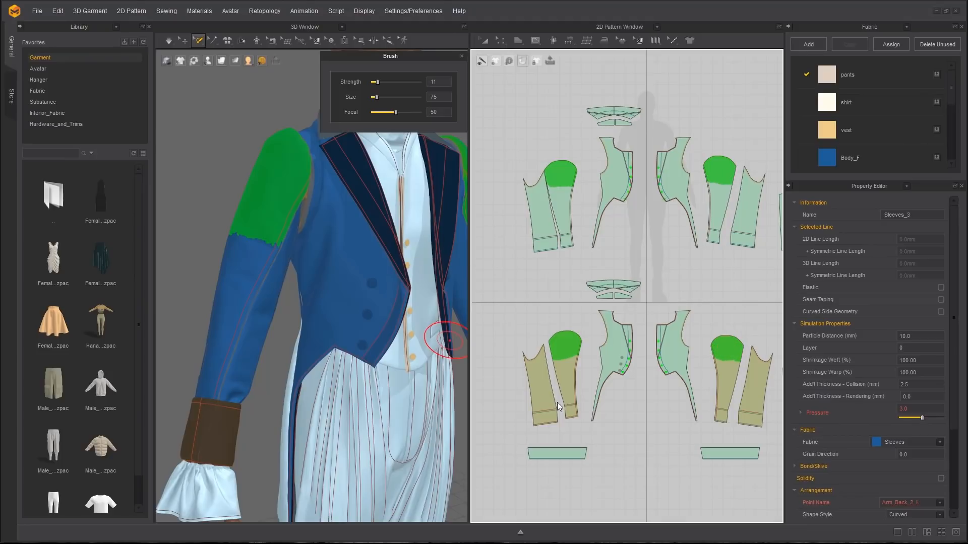
Extend the brushed mesh selection to the upper edges of the adjoining concave-topped sleeve patterns
mouse_move(547, 361)
left_mouse_down()
mouse_move(540, 346)
mouse_move(544, 359)
mouse_move(524, 361)
left_mouse_up()
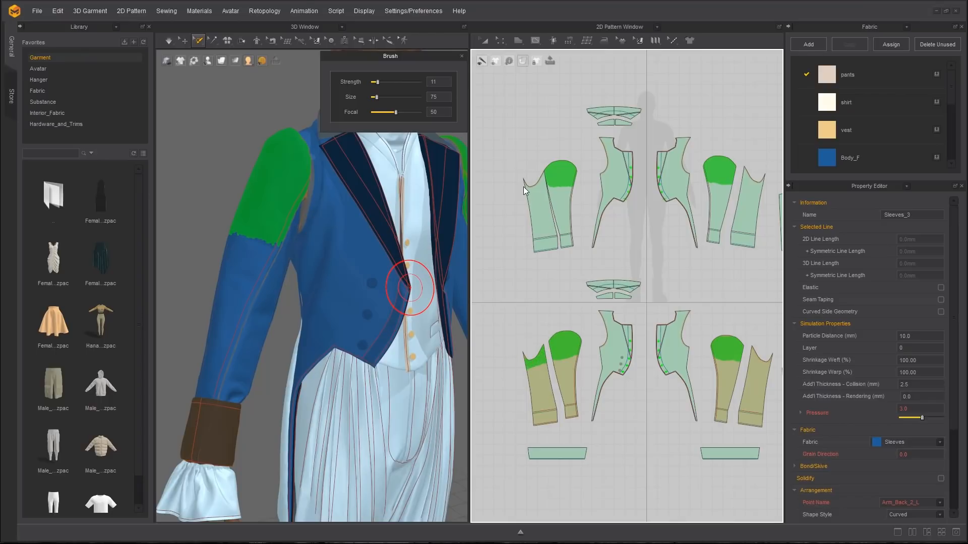
left_click_drag(525, 185, 540, 180)
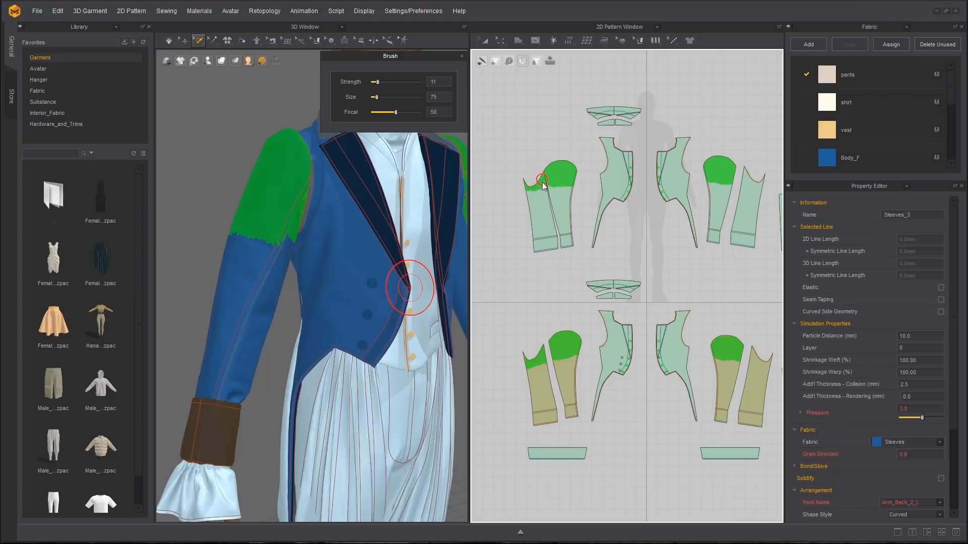
mouse_move(754, 353)
left_mouse_down()
mouse_move(756, 367)
mouse_move(770, 359)
left_mouse_up()
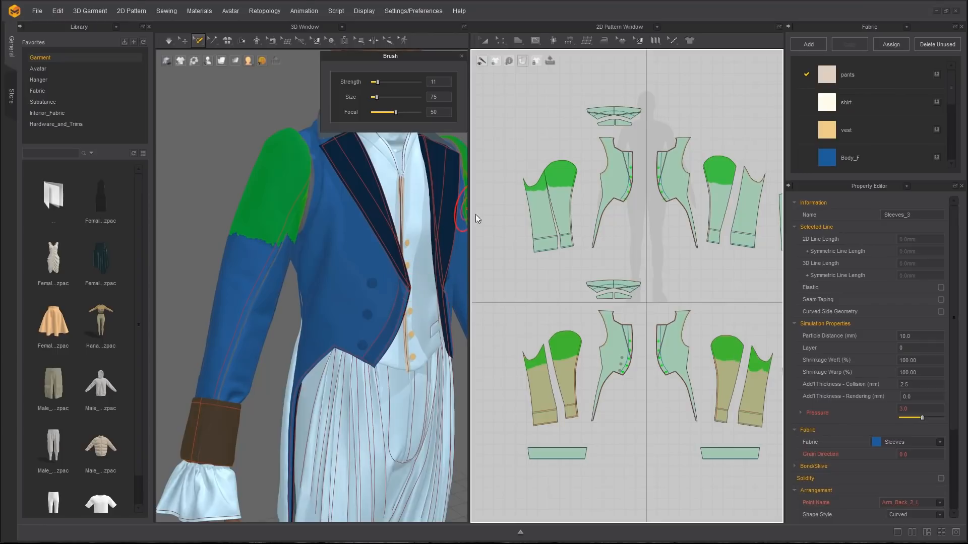
Solidify the brushed mesh areas at the tops of the coat sleeves
right_click(270, 180)
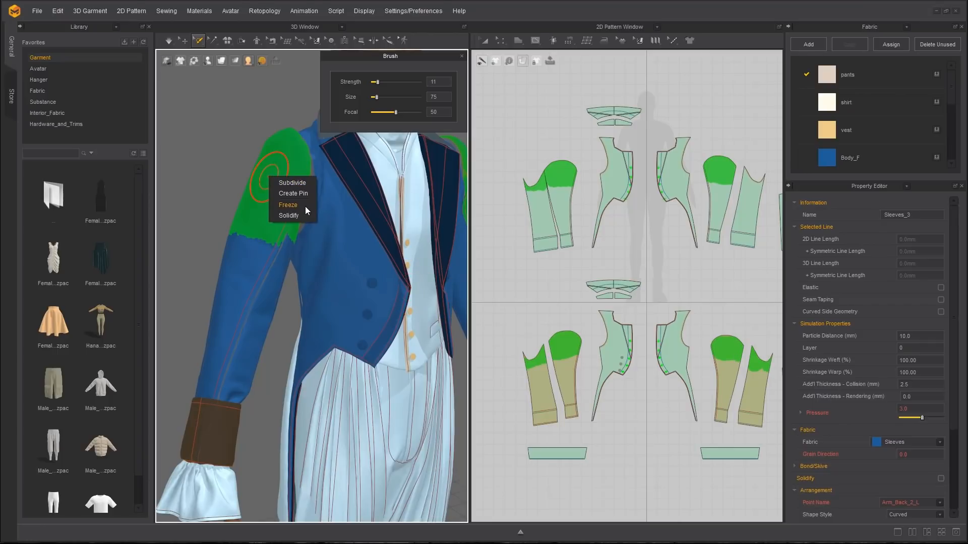
right_click(574, 345)
right_click(574, 345)
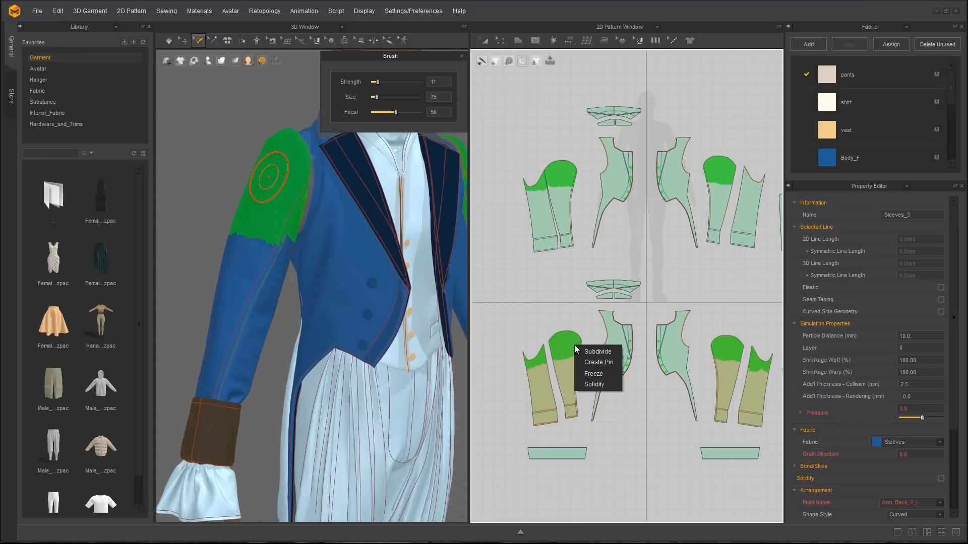
left_click(595, 384)
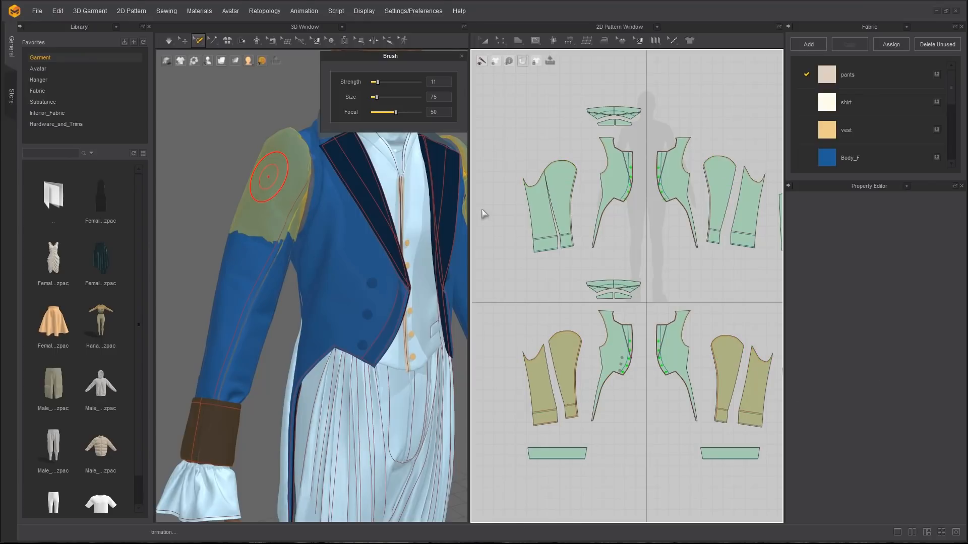
Select all eight coat sleeve patterns and set their Pressure to 0
key("ctrl+a")
left_click(536, 206)
left_click(560, 206, "shift")
left_click(543, 375, "shift")
left_click_drag(503, 128, 594, 448)
left_click(721, 178, "shift")
left_click(747, 196, "shift")
left_click(728, 355, "shift")
left_click(755, 389, "shift")
left_click(911, 442)
type("0")
key("Return")
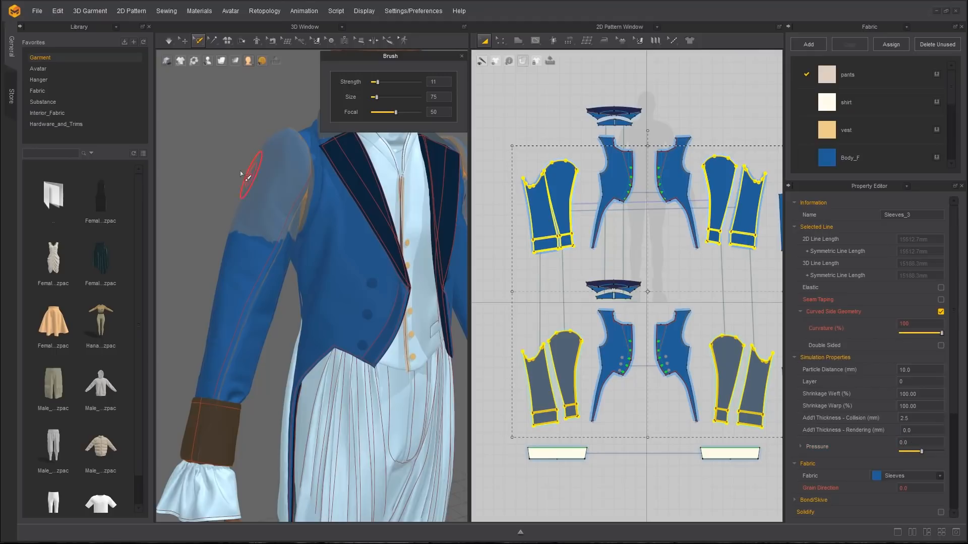
Close the brush settings and simulate the coat with its solidified sleeve caps
left_click(462, 56)
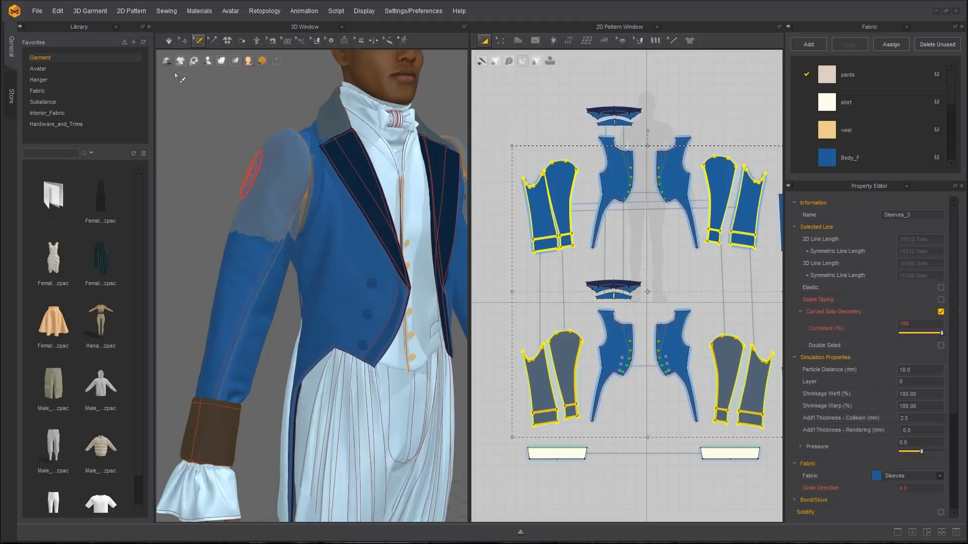
right_click_drag(180, 77, 252, 122)
left_click(169, 41)
right_click_drag(400, 144, 311, 132)
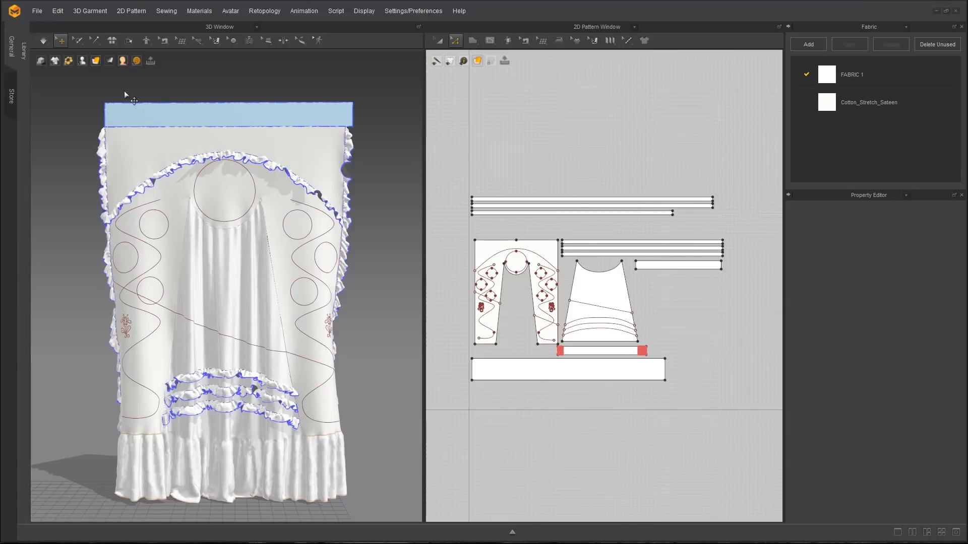
Tear off the Select Mesh/Pin tools as a floating palette and place it between the 3D and 2D Pattern windows
left_click(74, 41)
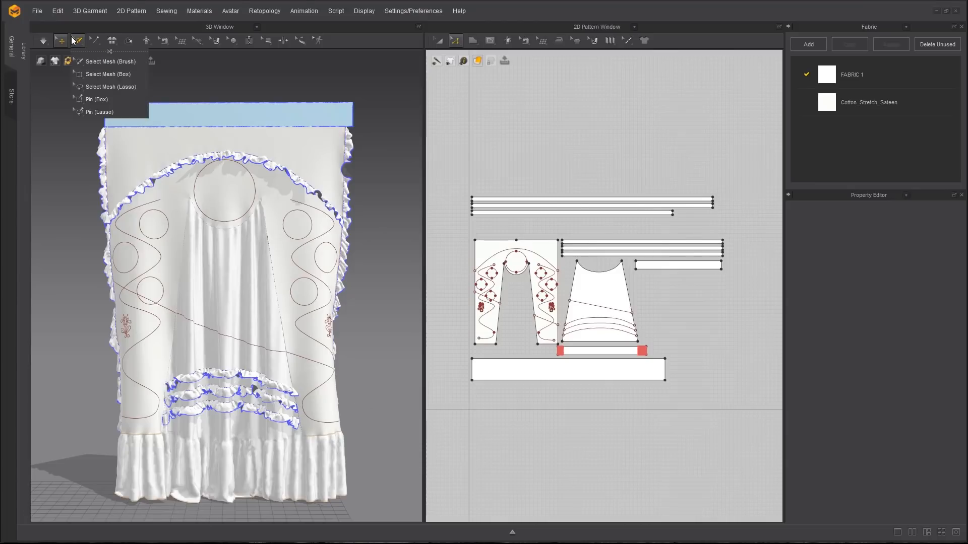
left_click(97, 51)
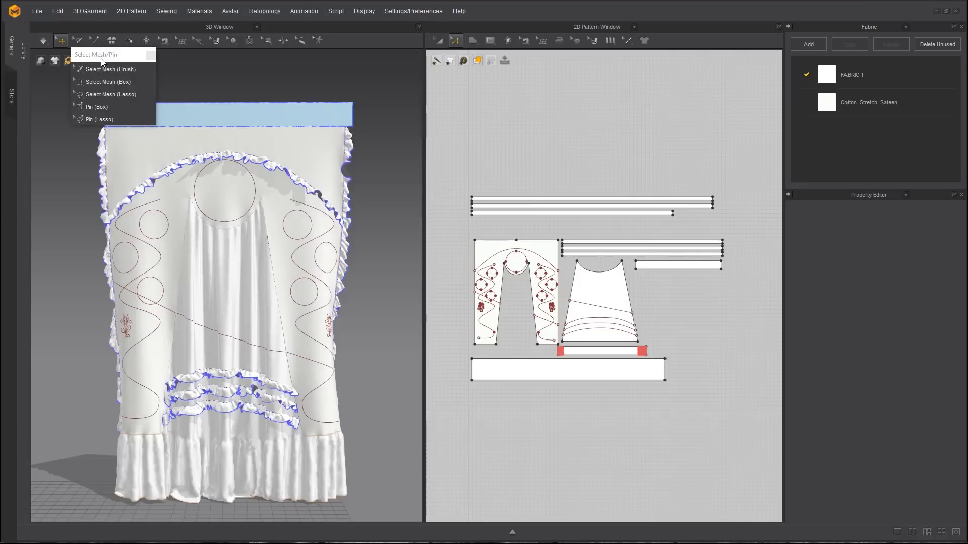
left_click_drag(101, 61, 446, 129)
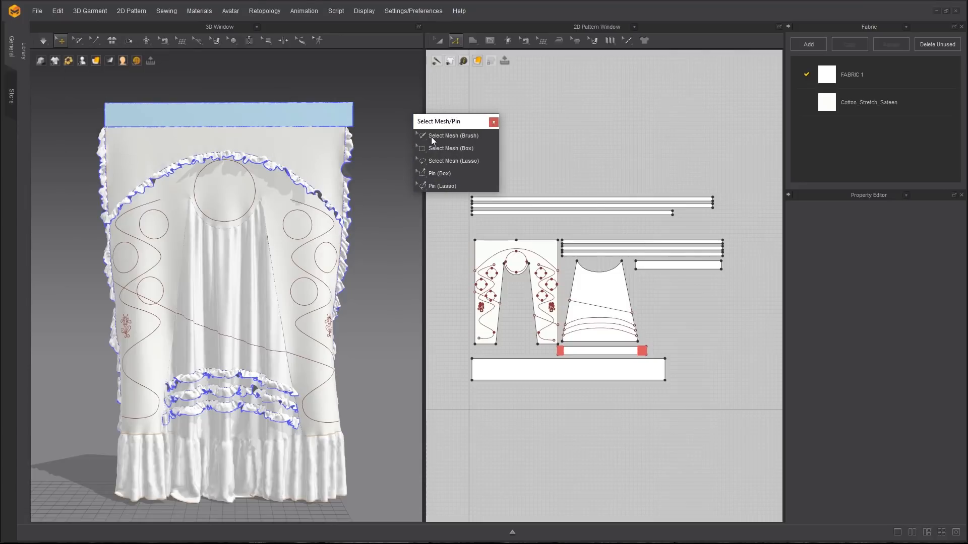
Examine the curtain's ruffles, circles and curved internal lines in 3D, and the same internal lines on its arched 2D pattern
scroll(211, 233, "up", 5)
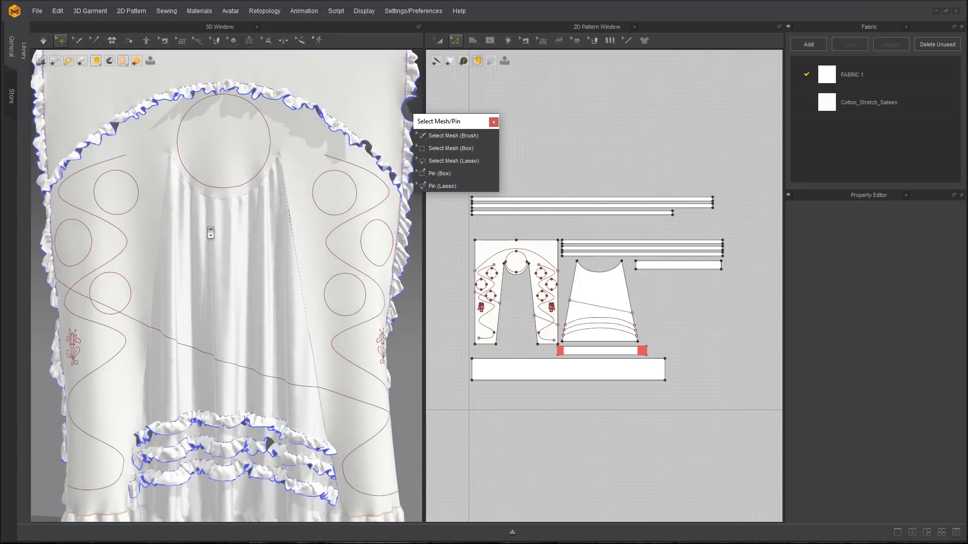
scroll(220, 198, "up", 3)
middle_click_drag(220, 199, 226, 320)
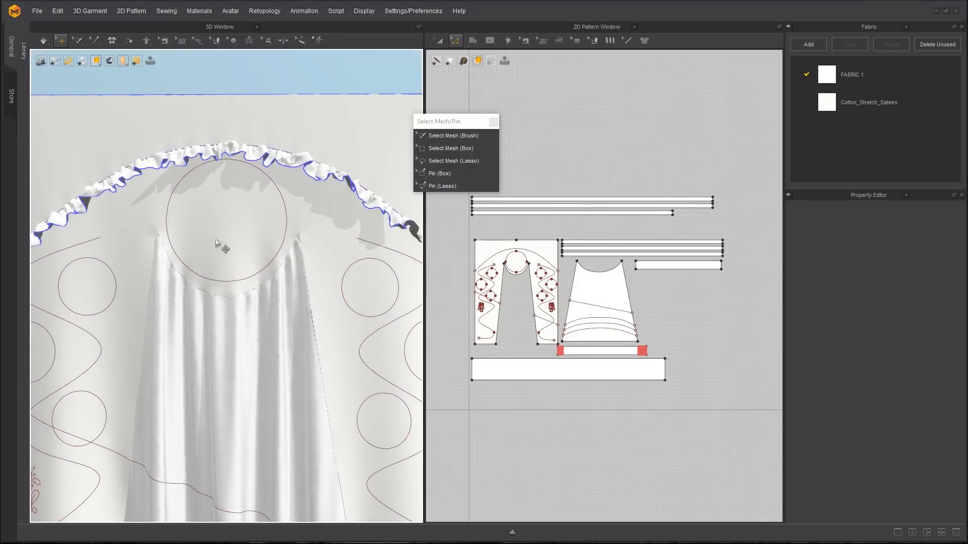
right_click_drag(339, 302, 284, 256)
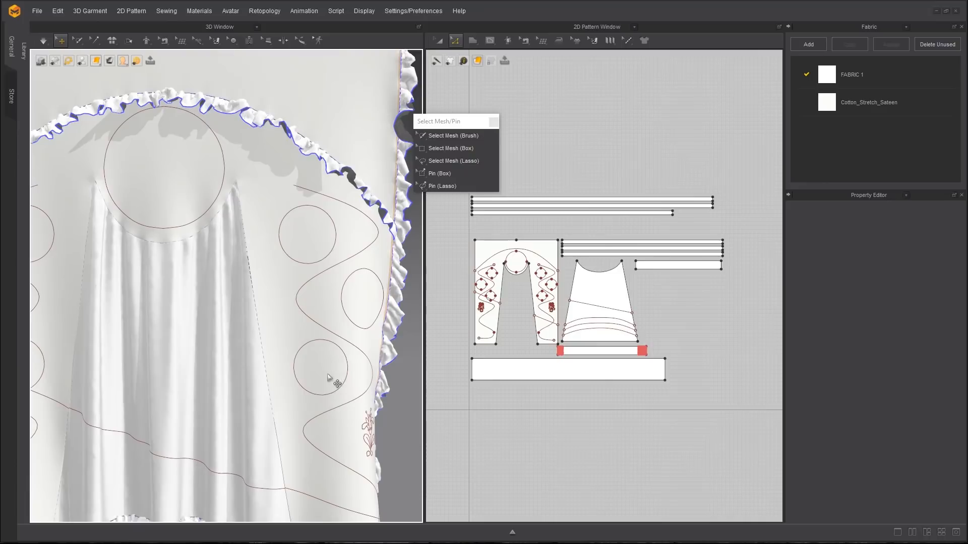
scroll(177, 334, "down", 3)
middle_click_drag(199, 329, 259, 313)
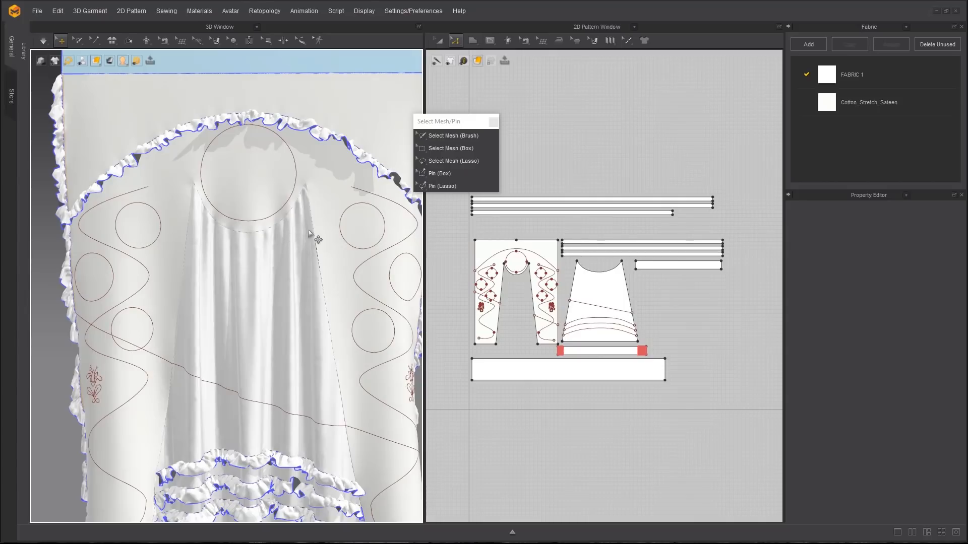
scroll(484, 282, "up", 4)
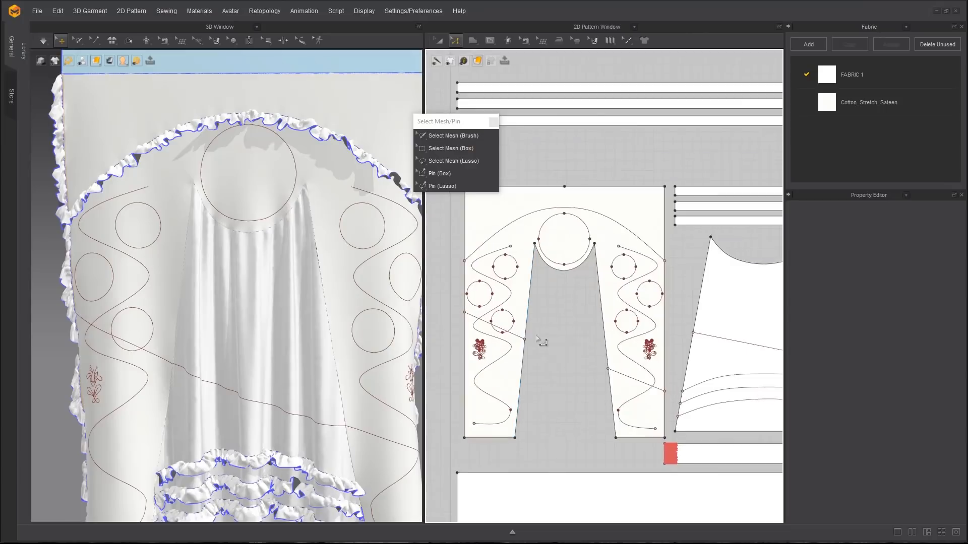
scroll(538, 339, "up", 1)
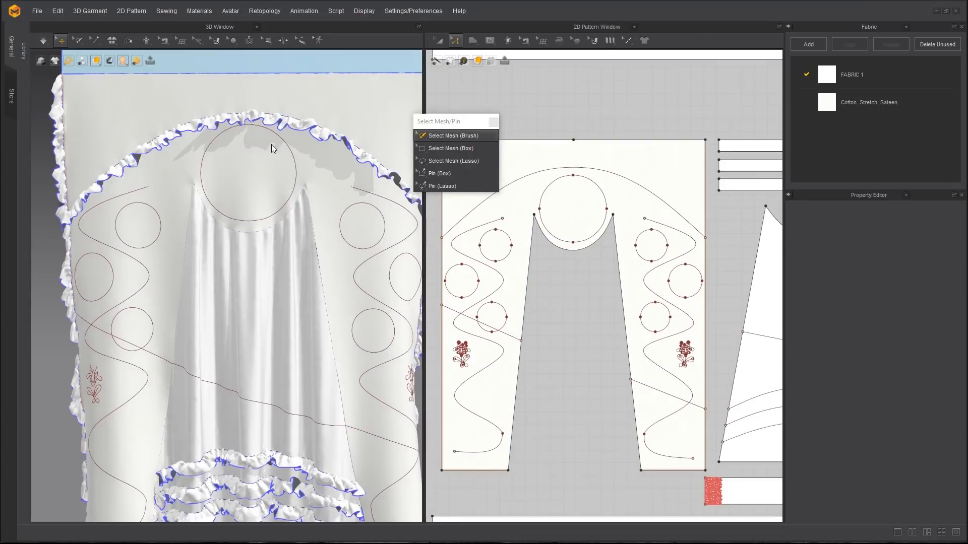
Brush-select the mesh around the curtain's large central circle with a brush size of 275 and solidify it
mouse_move(271, 145)
left_mouse_down()
mouse_move(214, 201)
mouse_move(292, 190)
left_mouse_up()
scroll(538, 227, "up", 4)
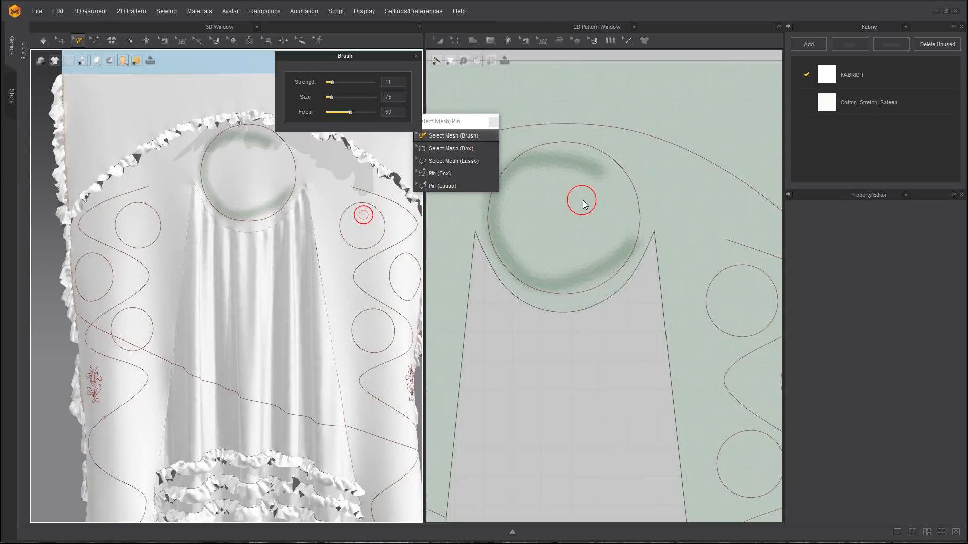
left_click_drag(331, 97, 340, 97)
mouse_move(603, 221)
left_mouse_down()
mouse_move(566, 232)
mouse_move(591, 271)
mouse_move(618, 238)
mouse_move(589, 220)
mouse_move(557, 248)
mouse_move(616, 316)
mouse_move(632, 257)
mouse_move(626, 235)
mouse_move(603, 213)
mouse_move(562, 216)
mouse_move(599, 200)
mouse_move(636, 230)
mouse_move(622, 212)
mouse_move(602, 232)
left_mouse_up()
right_click(603, 233)
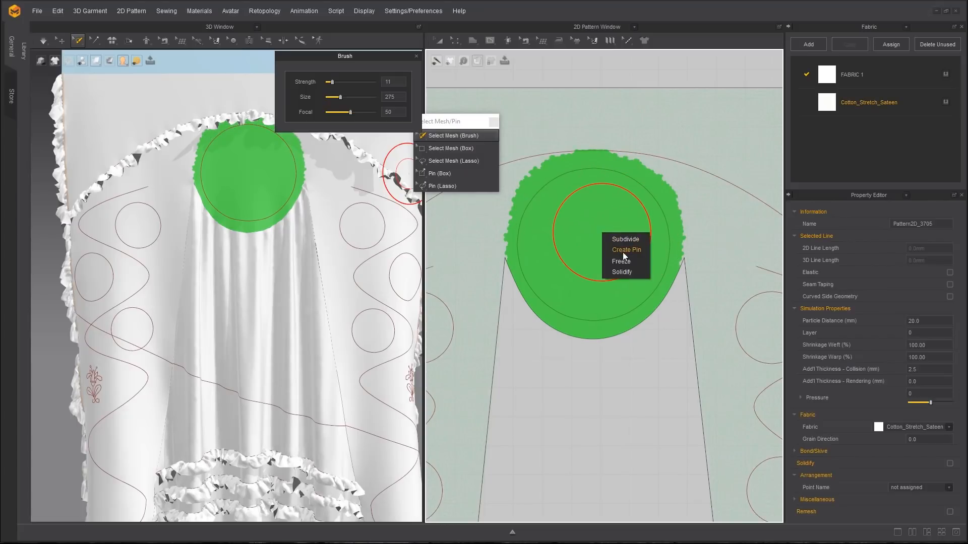
left_click(622, 273)
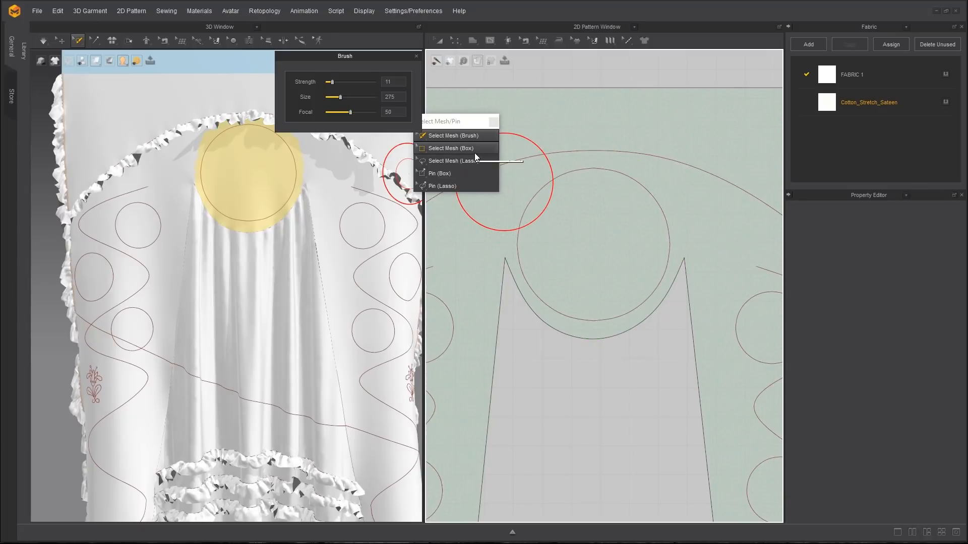
Set the brush size to 78 and paint the mesh selection over the highest small circle on the arched pattern's left side
left_click_drag(341, 97, 331, 96)
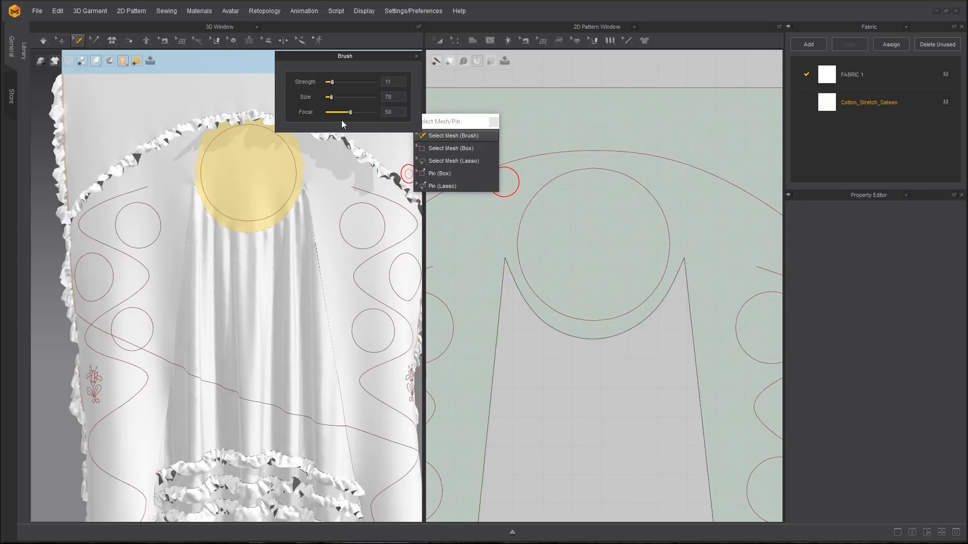
scroll(590, 301, "down", 5)
scroll(519, 320, "up", 6)
left_click_drag(568, 234, 534, 229)
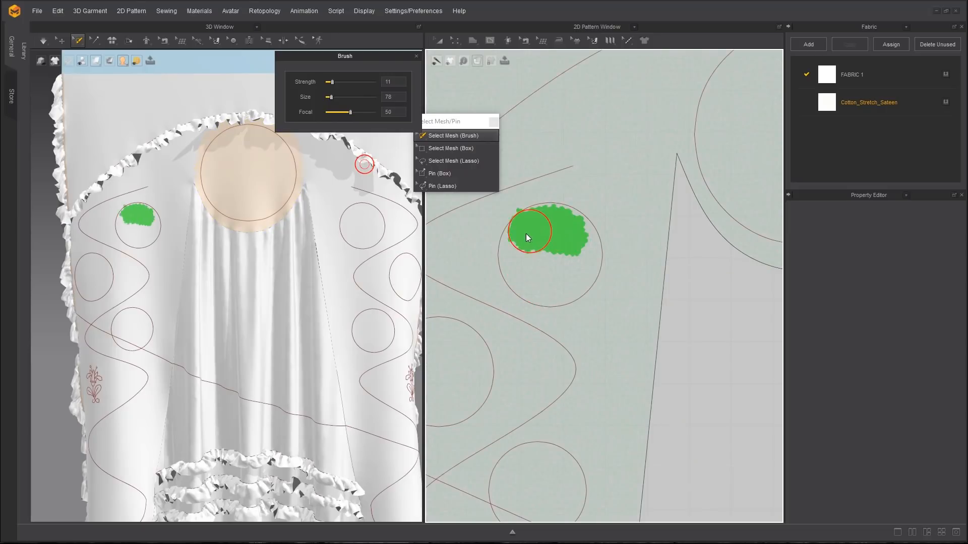
mouse_move(516, 275)
left_mouse_down()
mouse_move(575, 285)
mouse_move(585, 233)
left_mouse_up()
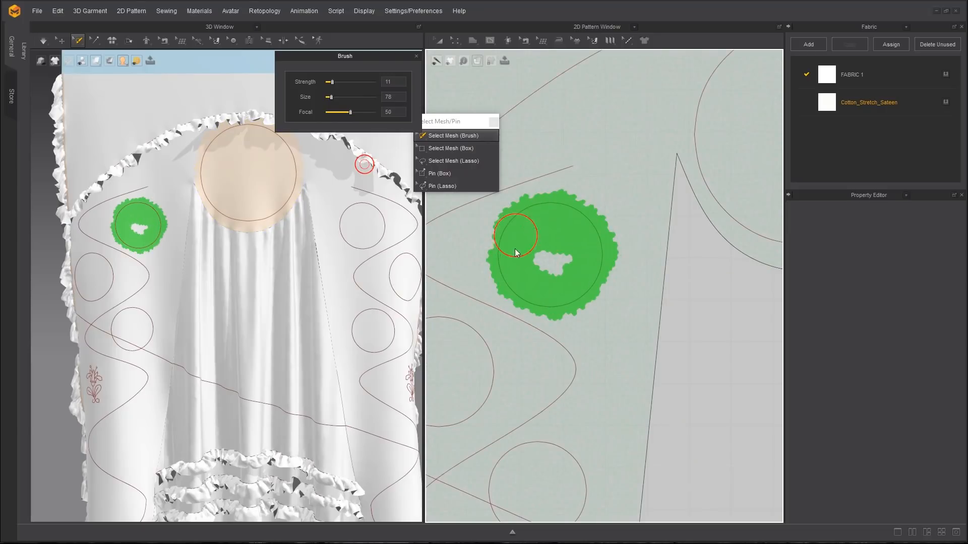
Extend the mesh selection over the middle and lowest small circles on the arched pattern's left side
scroll(527, 299, "down", 2)
middle_click_drag(535, 294, 598, 294)
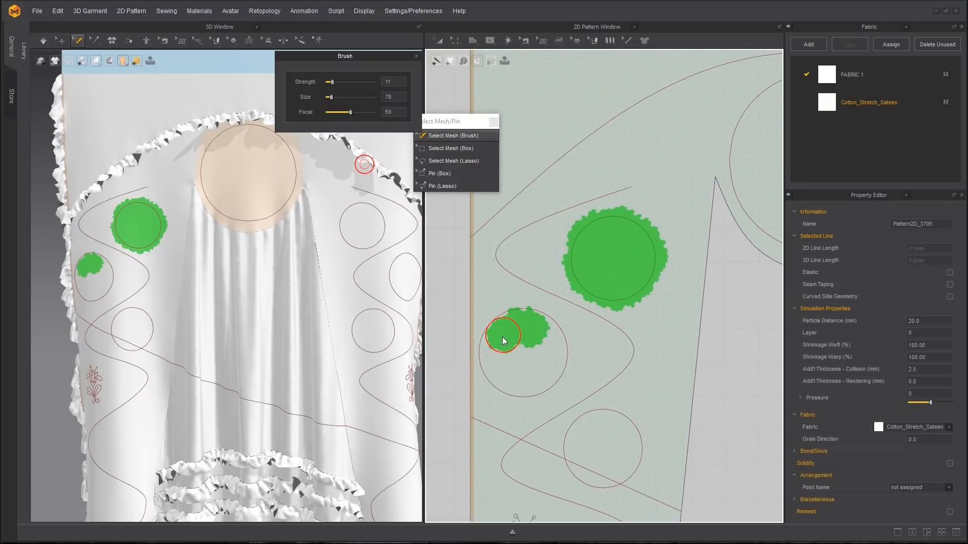
mouse_move(500, 363)
left_mouse_down()
mouse_move(536, 386)
mouse_move(549, 327)
left_mouse_up()
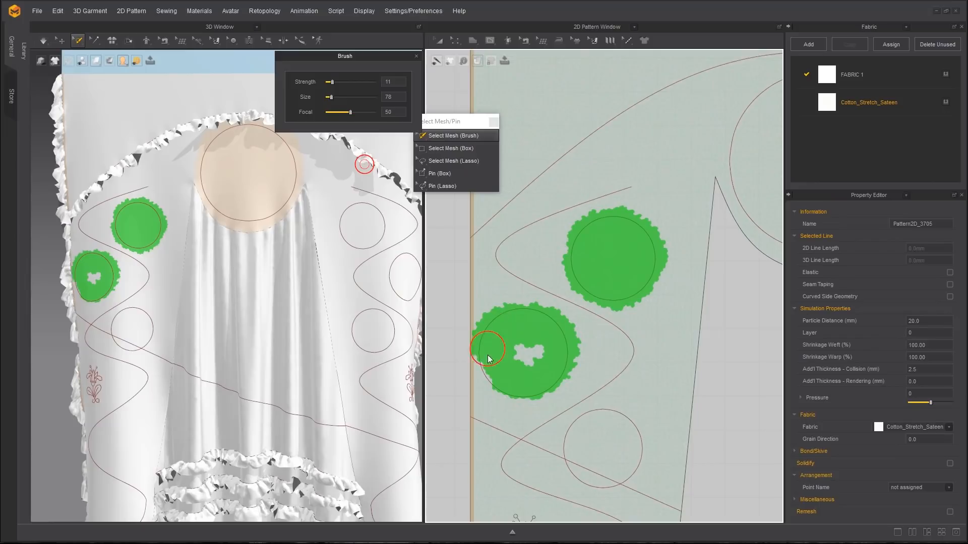
left_click_drag(488, 350, 541, 352)
mouse_move(631, 426)
left_mouse_down()
mouse_move(594, 424)
mouse_move(580, 460)
mouse_move(634, 453)
mouse_move(612, 458)
left_mouse_up()
scroll(629, 464, "down", 5)
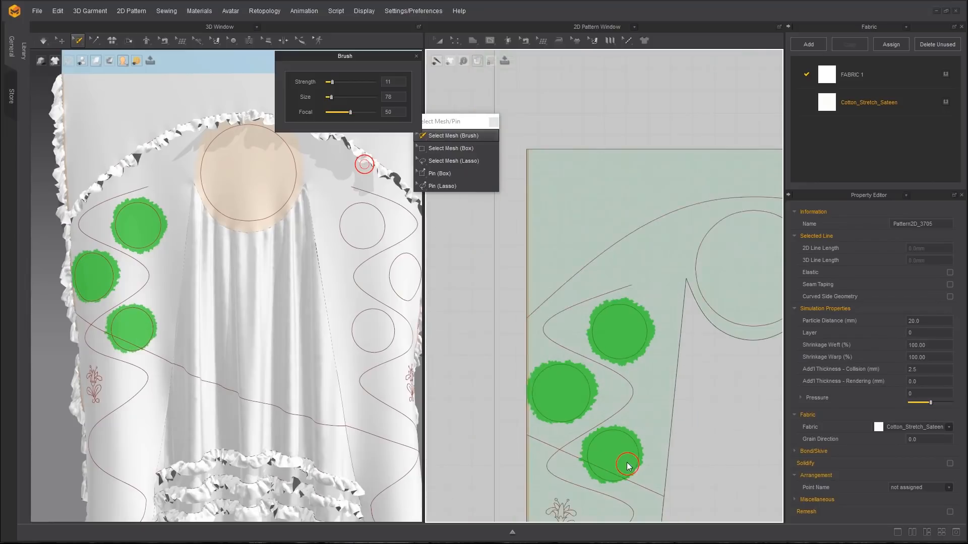
Add the three small circles on the arched pattern's right side to the mesh selection, undoing the stray strokes
scroll(633, 376, "up", 3)
mouse_move(674, 353)
left_mouse_down()
mouse_move(658, 338)
mouse_move(623, 344)
mouse_move(665, 381)
mouse_move(644, 363)
mouse_move(665, 333)
left_mouse_up()
mouse_move(720, 271)
left_mouse_down()
mouse_move(690, 275)
mouse_move(726, 315)
mouse_move(736, 282)
left_mouse_up()
mouse_move(664, 207)
left_mouse_down()
mouse_move(657, 198)
mouse_move(631, 204)
mouse_move(644, 241)
mouse_move(666, 216)
mouse_move(646, 217)
mouse_move(655, 225)
mouse_move(644, 234)
mouse_move(642, 216)
mouse_move(666, 196)
mouse_move(638, 184)
left_mouse_up()
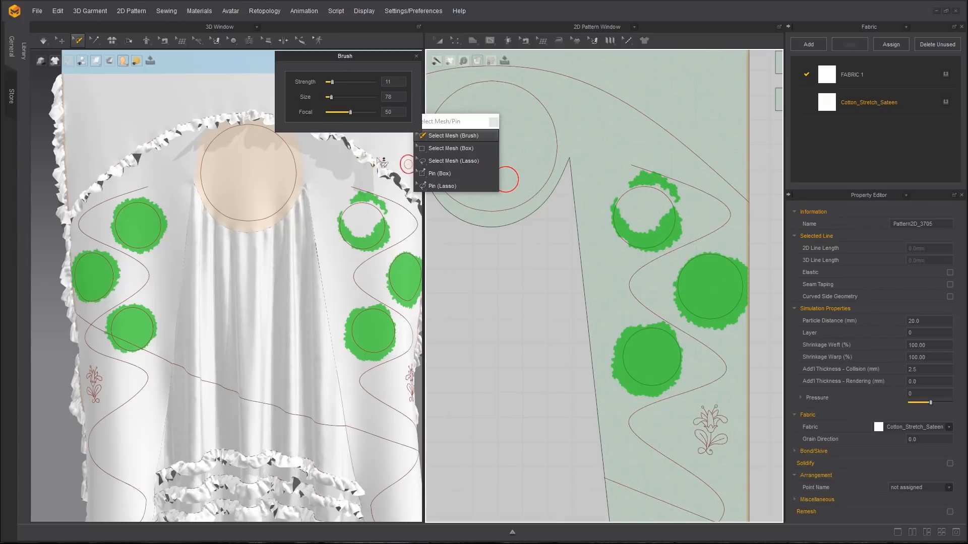
key("ctrl+z")
key("ctrl+z")
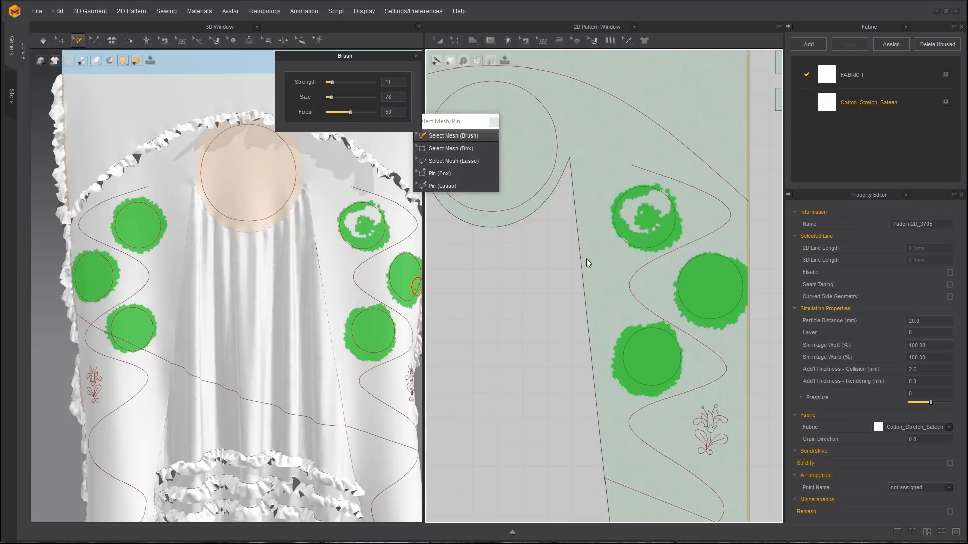
scroll(592, 277, "down", 2)
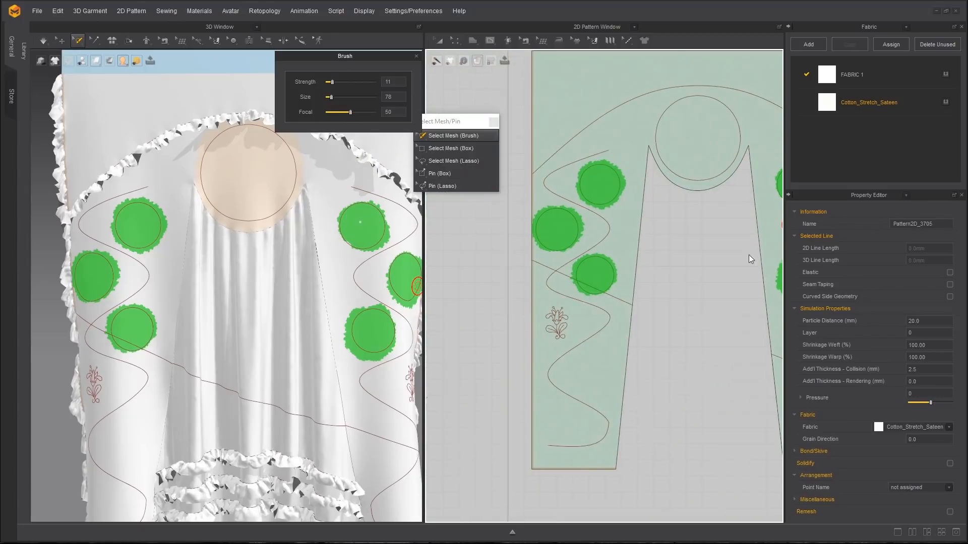
Set the brush size to 1 and remove the mesh along the slanted line crossing the lowest left circle from the selection
scroll(579, 303, "up", 6)
scroll(707, 285, "down", 2)
middle_click_drag(708, 285, 616, 331)
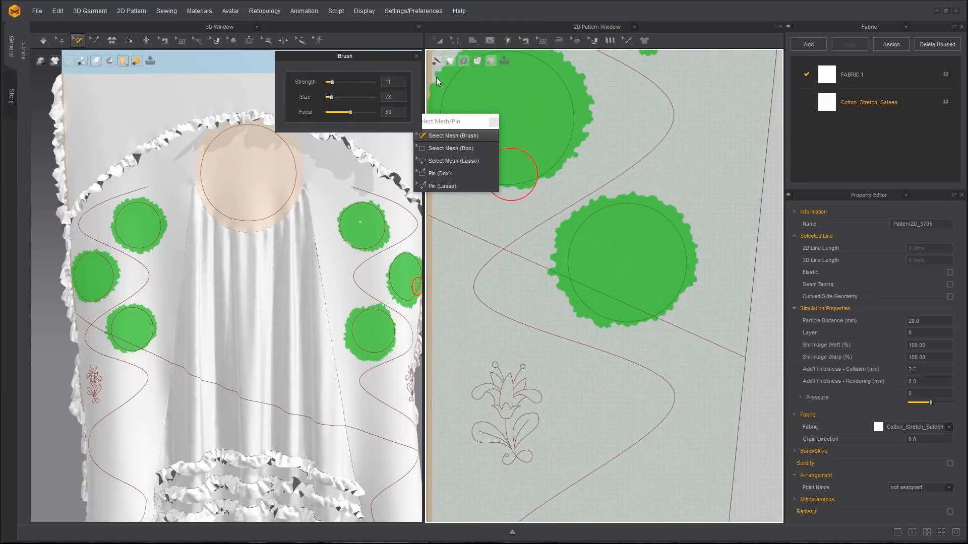
left_click_drag(332, 97, 325, 95)
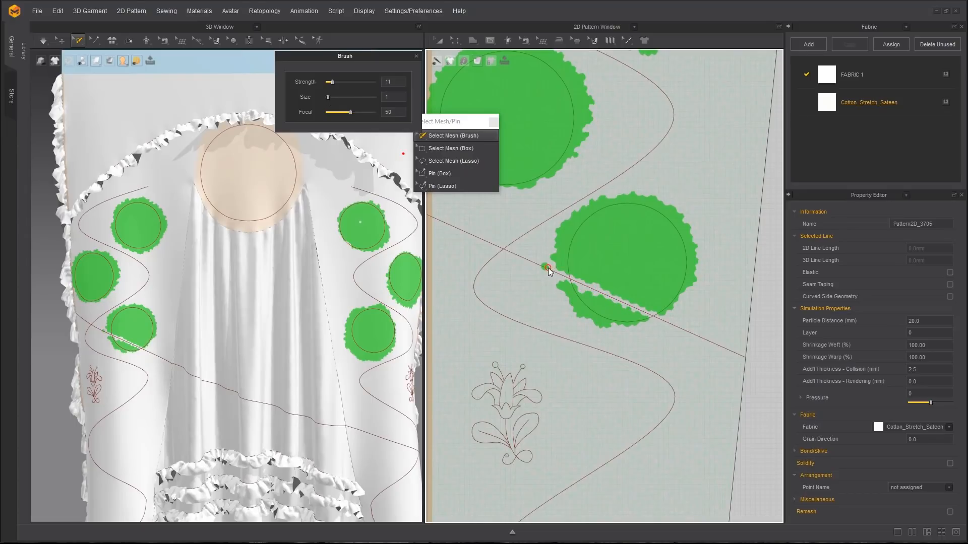
Solidify the selected mesh of the six small circles
scroll(630, 317, "down", 8)
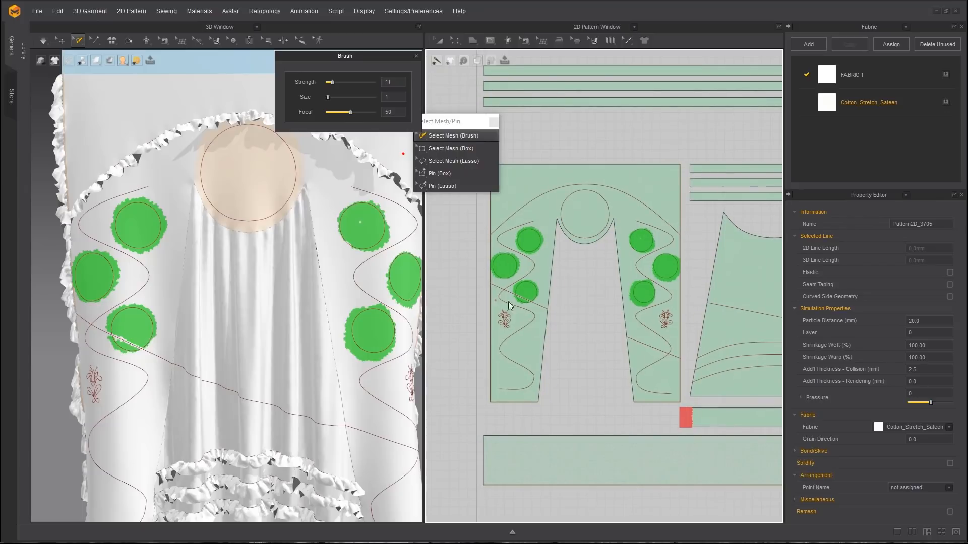
right_click(530, 247)
left_click(561, 279)
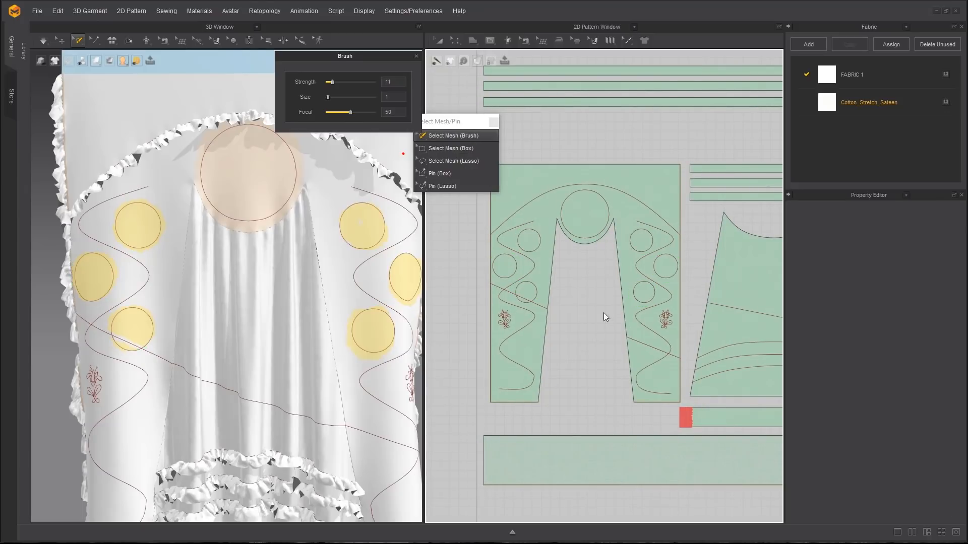
Set the brush size to 100, paint the mesh selection over both flower motifs on the arched pattern and solidify it
scroll(514, 226, "up", 5)
left_click(329, 97)
left_click_drag(331, 98, 333, 97)
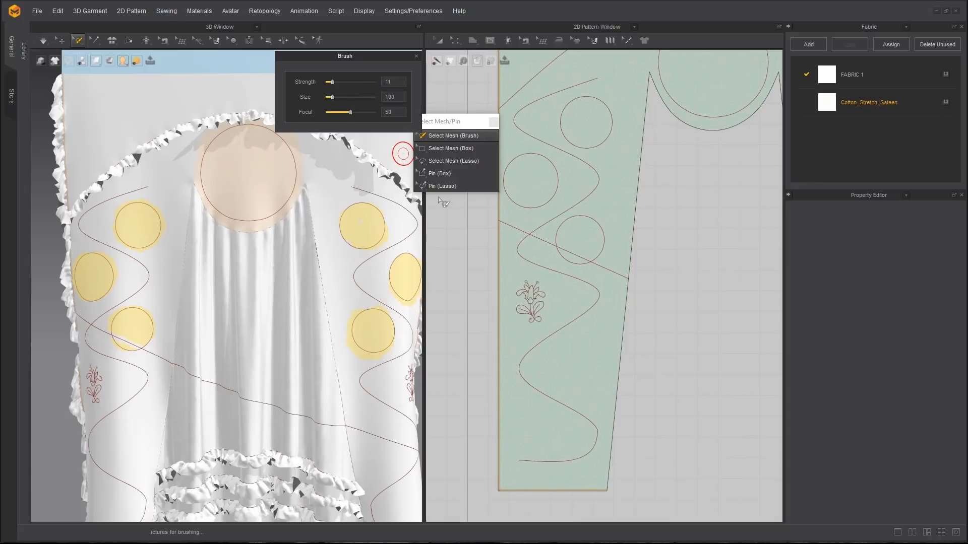
mouse_move(525, 307)
left_mouse_down()
mouse_move(536, 294)
mouse_move(537, 316)
mouse_move(542, 300)
left_mouse_up()
scroll(682, 322, "down", 1)
middle_click_drag(684, 321, 553, 297)
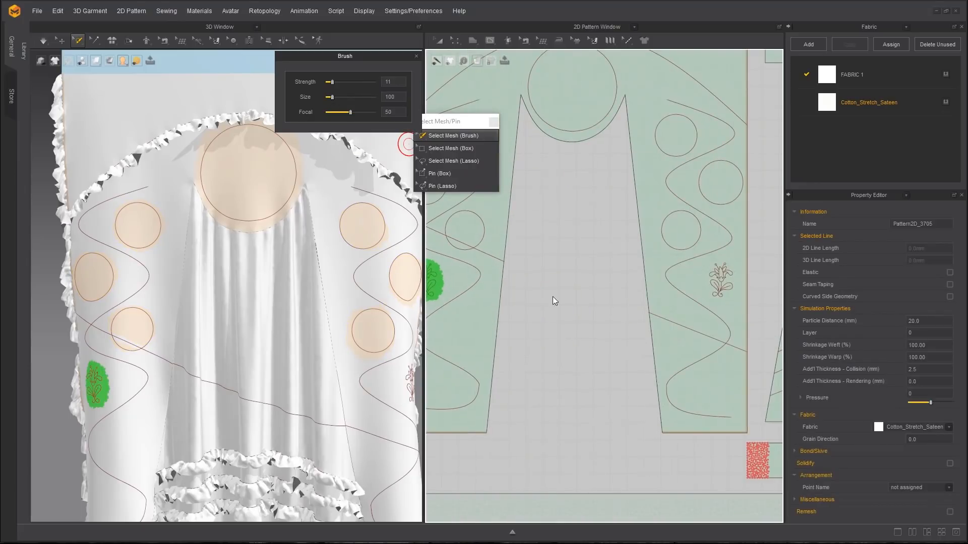
left_click_drag(718, 287, 720, 292)
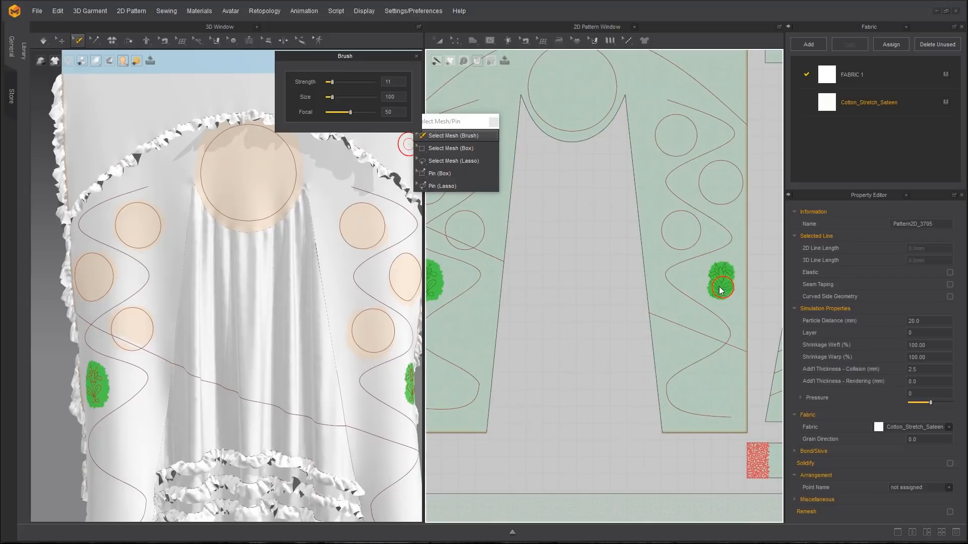
right_click(724, 281)
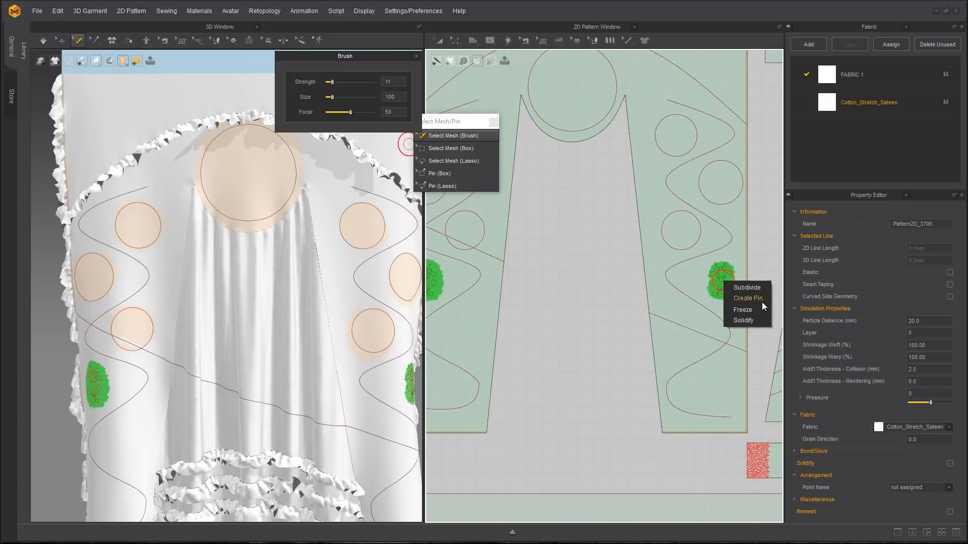
left_click(743, 321)
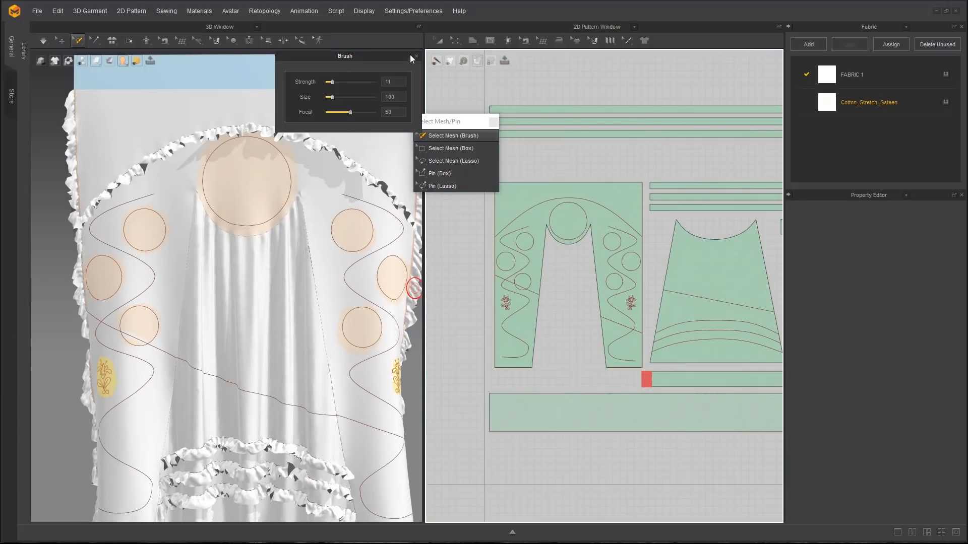
Close the brush settings and the floating Select Mesh/Pin palette
left_click(415, 56)
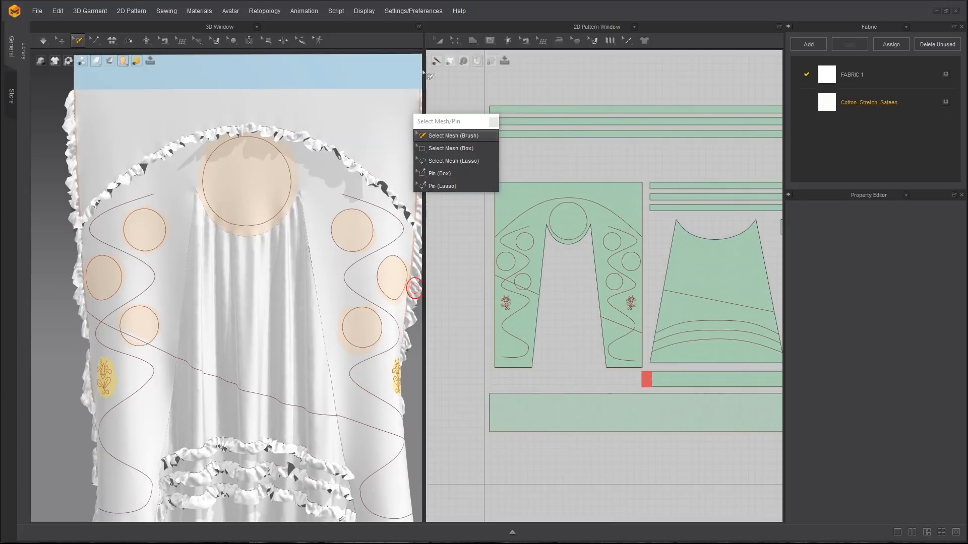
left_click(493, 122)
scroll(244, 257, "down", 3)
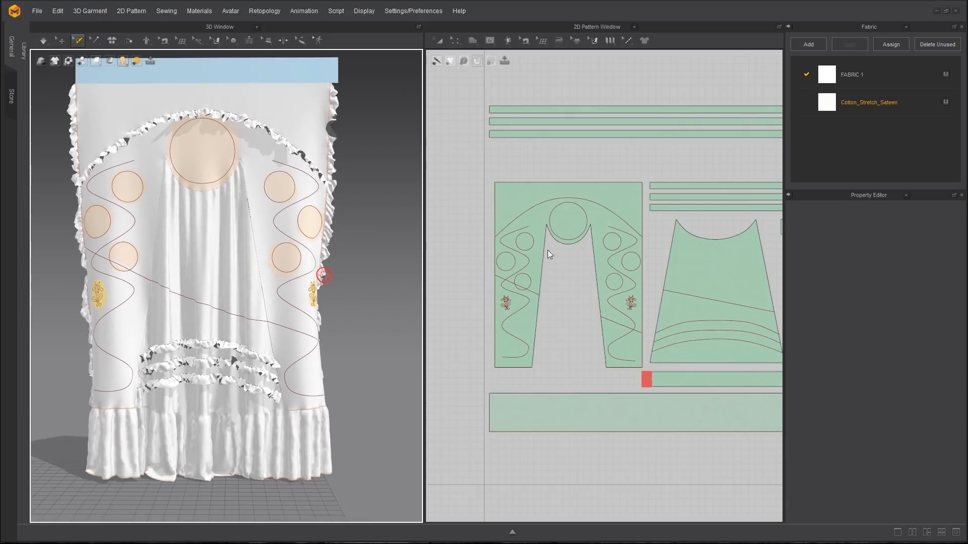
left_click(536, 297)
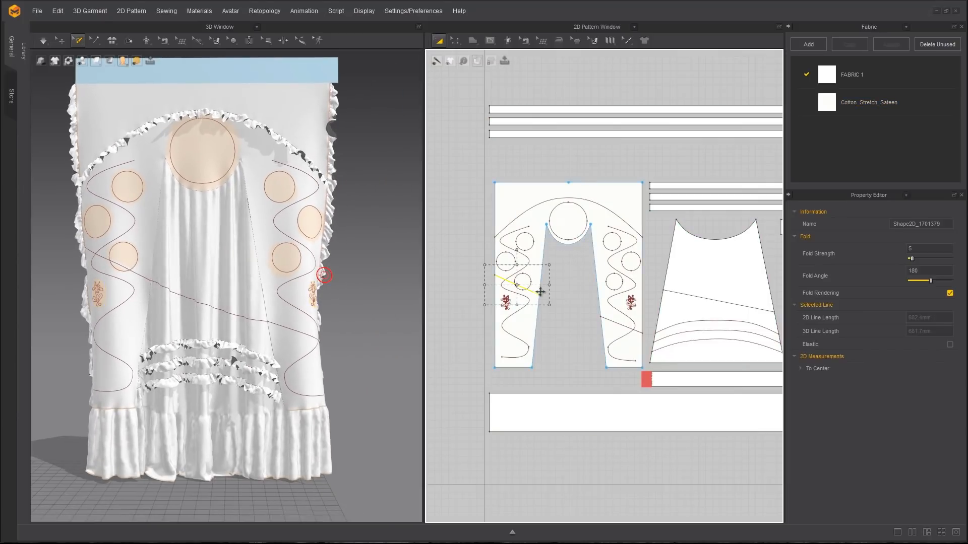
left_click(613, 322, "shift")
left_click_drag(612, 321, 691, 295)
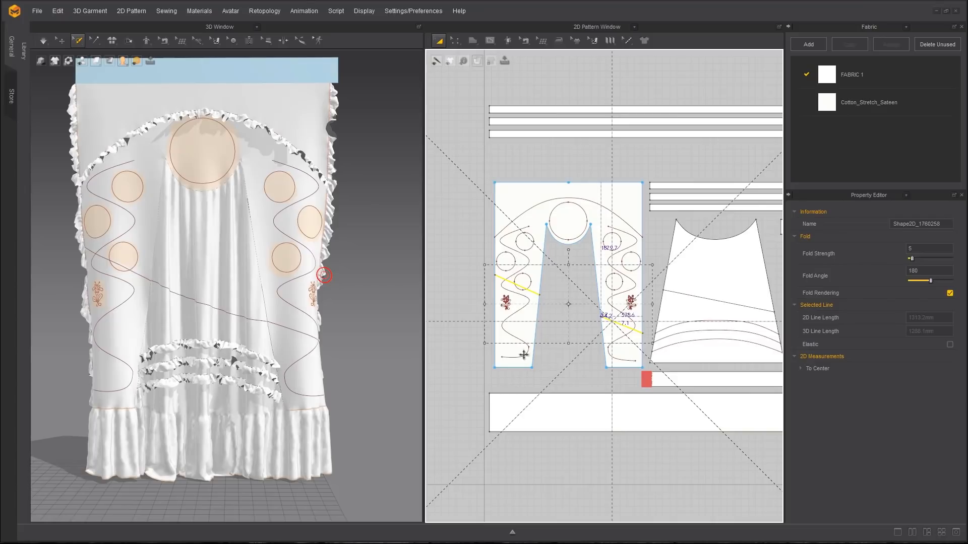
left_click(261, 477)
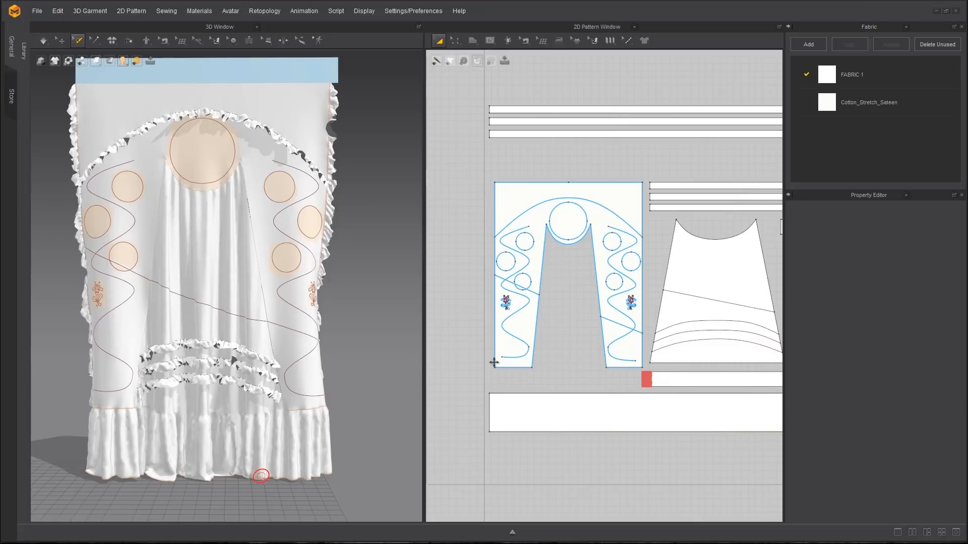
left_click(669, 291)
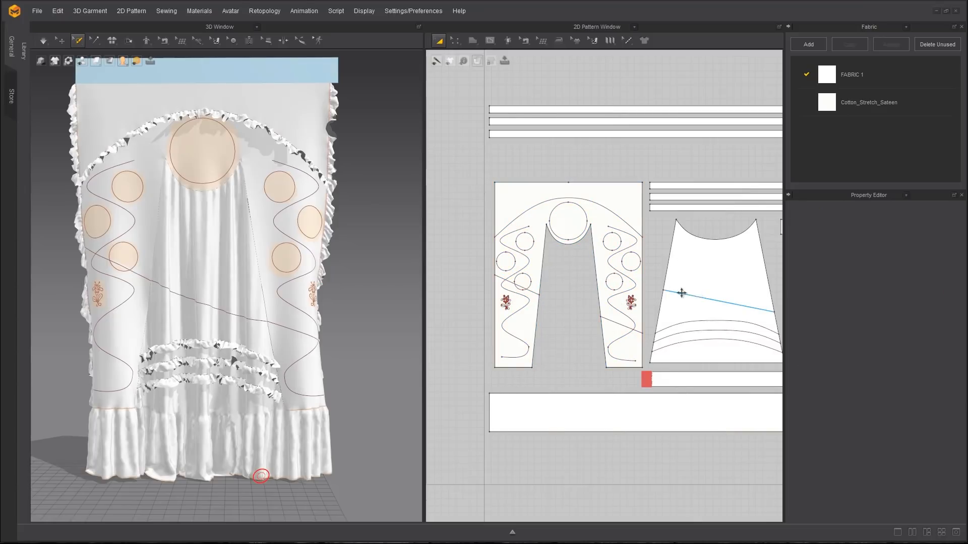
Select the slanted internal lines on the arched and middle curtain patterns, enable Elastic and set its Ratio to 37
left_click(529, 292)
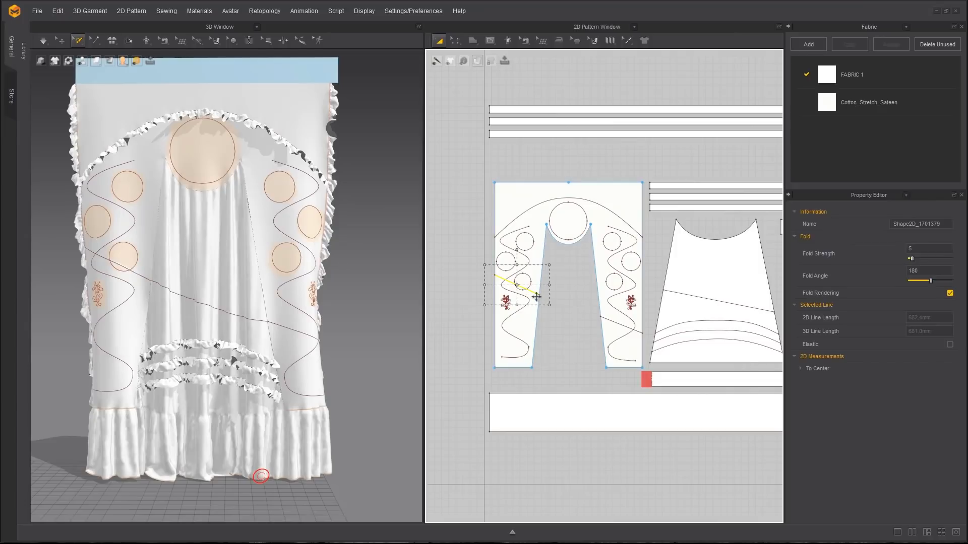
left_click(699, 296, "shift")
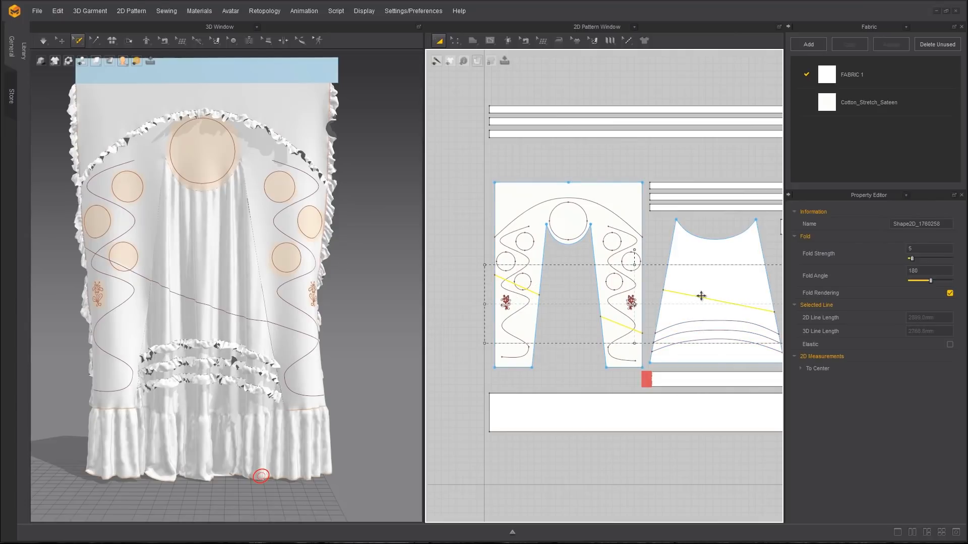
left_click(950, 344)
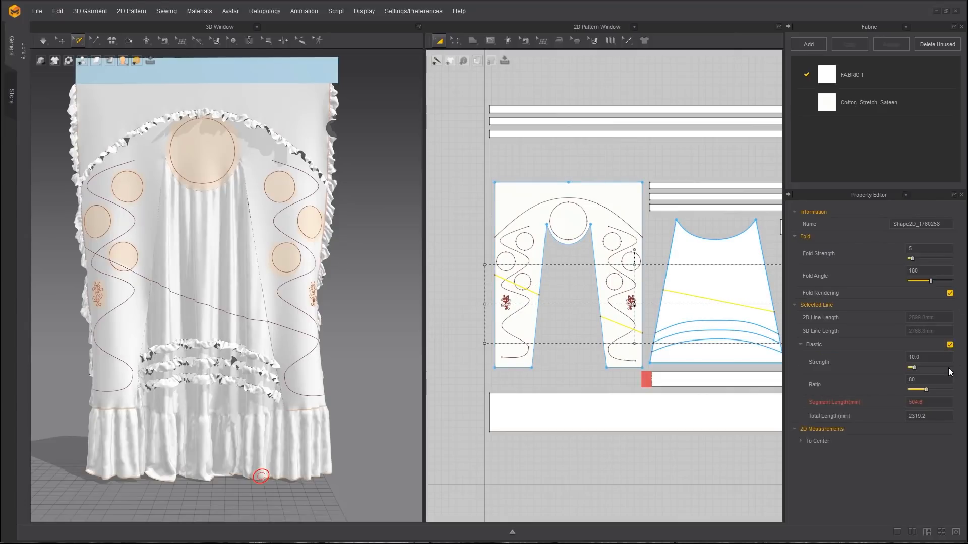
left_click_drag(915, 390, 913, 390)
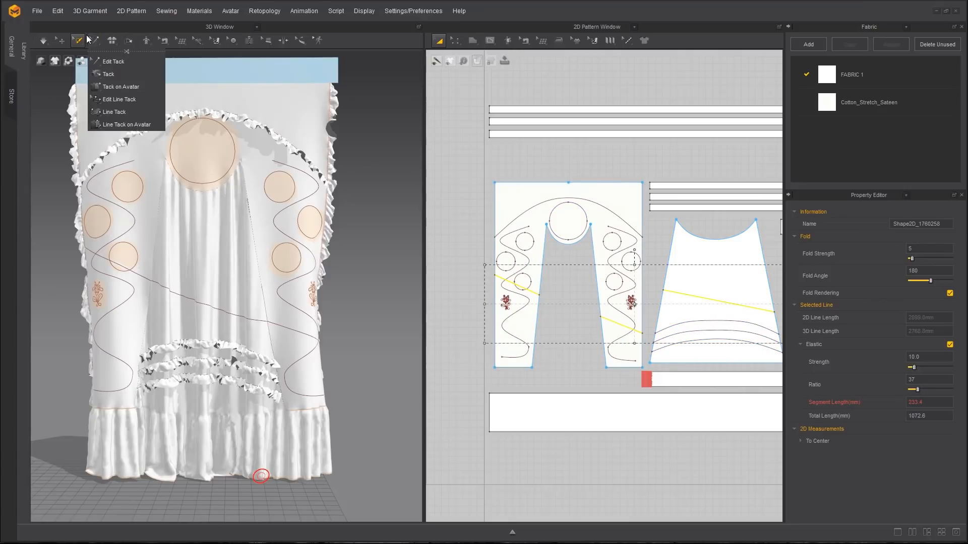
Solidify a box-selected narrow mesh strip along the upper half of the arched pattern's left edge and start simulating the curtain
mouse_move(78, 40)
left_click(104, 74)
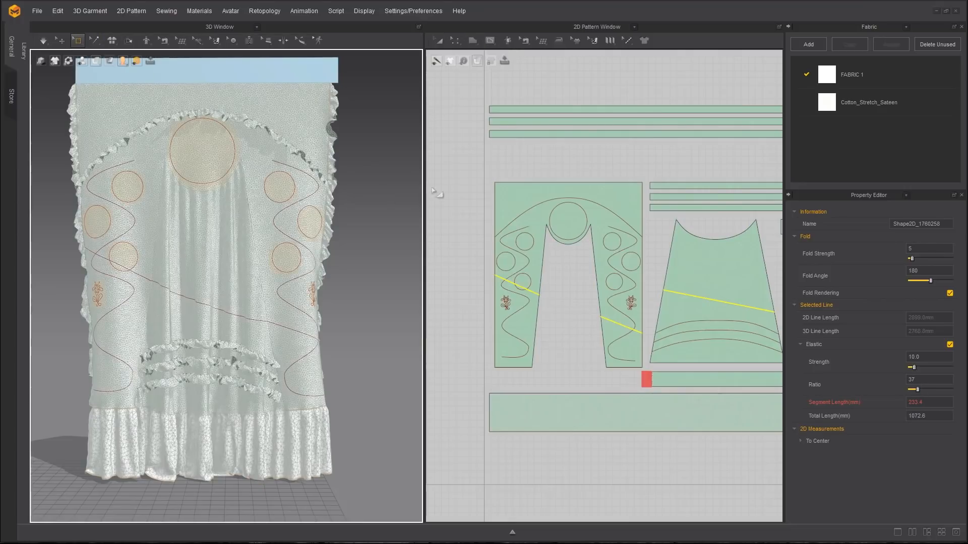
left_click_drag(488, 173, 498, 277)
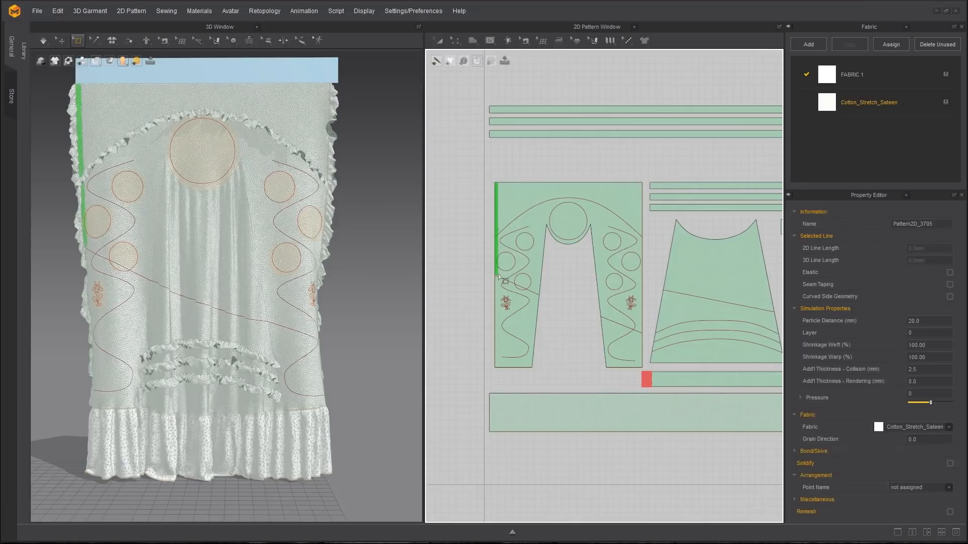
right_click(80, 139)
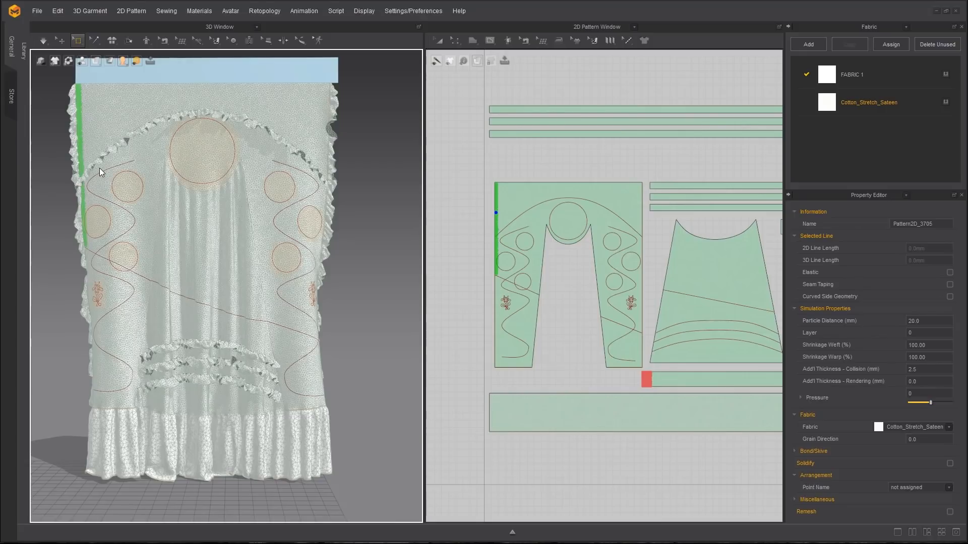
left_click(98, 168)
left_click(45, 41)
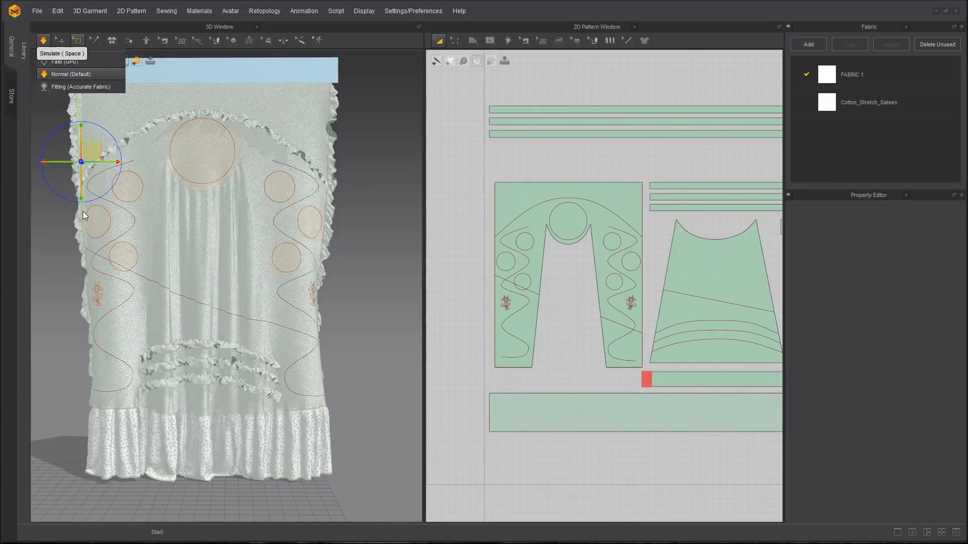
Simulate the curtain with Select/Move active and set the arched pattern's left elastic line to Strength 21.9 and Ratio 15
key("space")
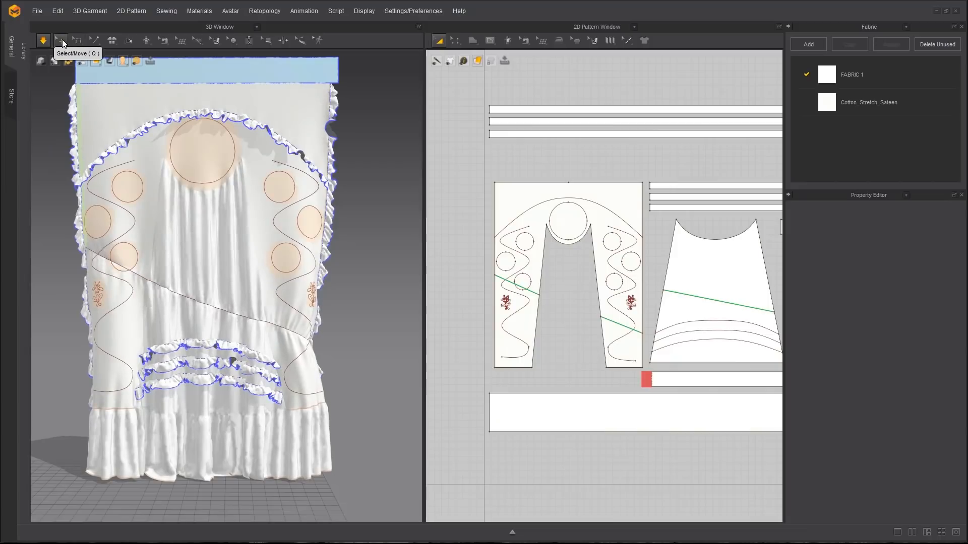
left_click(62, 39)
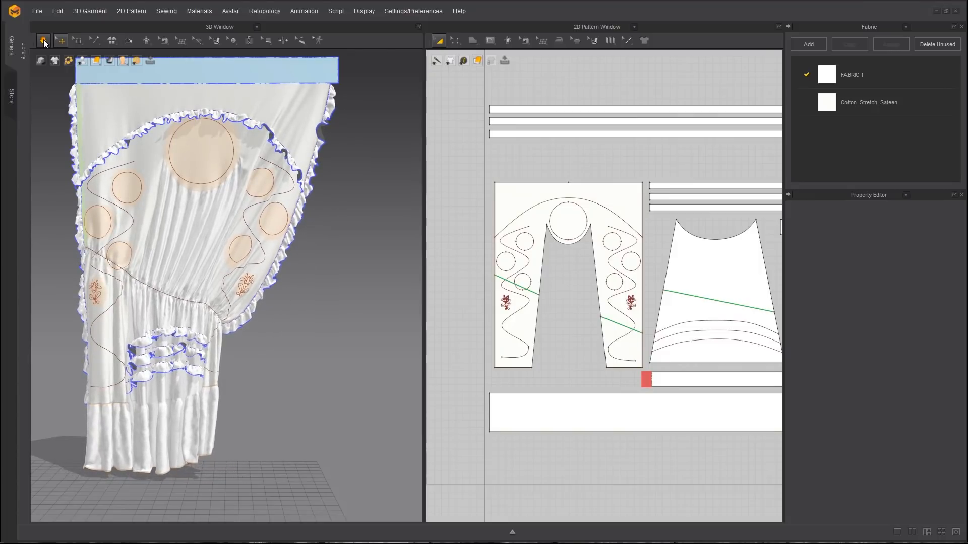
left_click(45, 41)
left_click(98, 63)
left_click(516, 286)
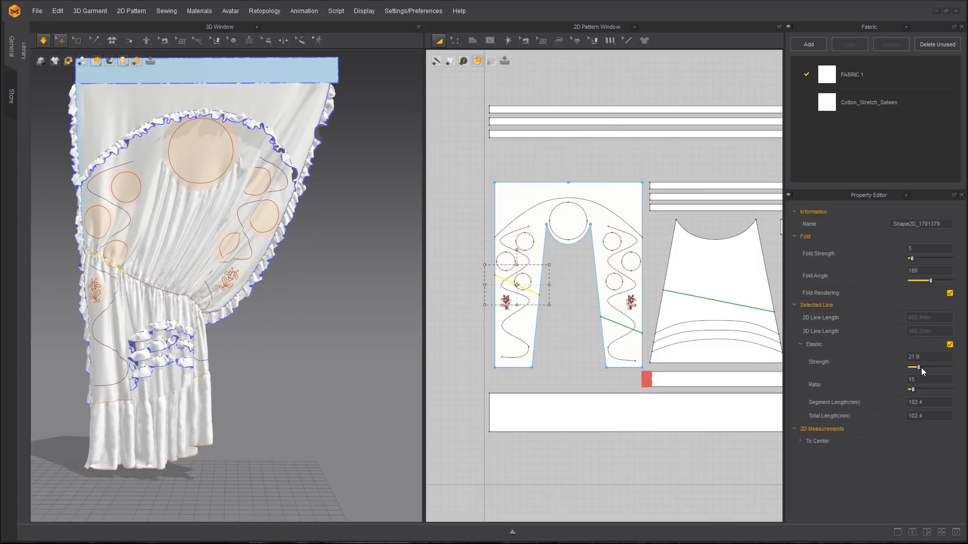
key("space")
Set the middle curtain pattern's slanted elastic line to Strength 23.9 and Ratio 7 while simulating
left_click(720, 301)
key("space")
left_click_drag(914, 367, 911, 390)
left_click(622, 325)
left_click(720, 301)
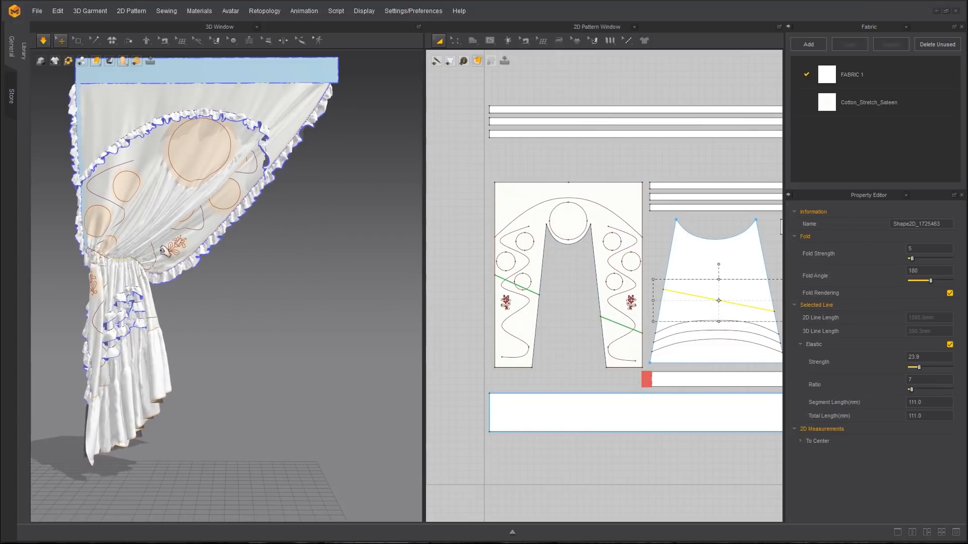
Stop the simulation and show the tieback strip around the gathered curtain in the 3D view
left_click(44, 45)
left_click(698, 379)
right_click(701, 379)
left_click(679, 376)
key("shift+q")
right_click_drag(193, 311, 272, 312)
scroll(272, 318, "up", 4)
left_click_drag(291, 313, 296, 303)
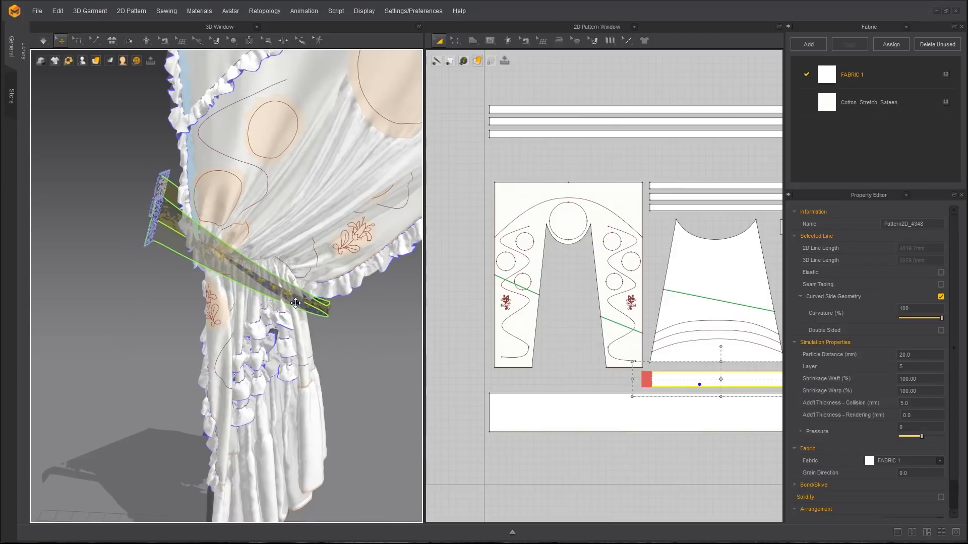
Activate the tieback strip wrapped around the gathered curtain
right_click_drag(296, 303, 322, 280)
left_click(281, 286)
right_click_drag(225, 271, 283, 281)
left_click(293, 326)
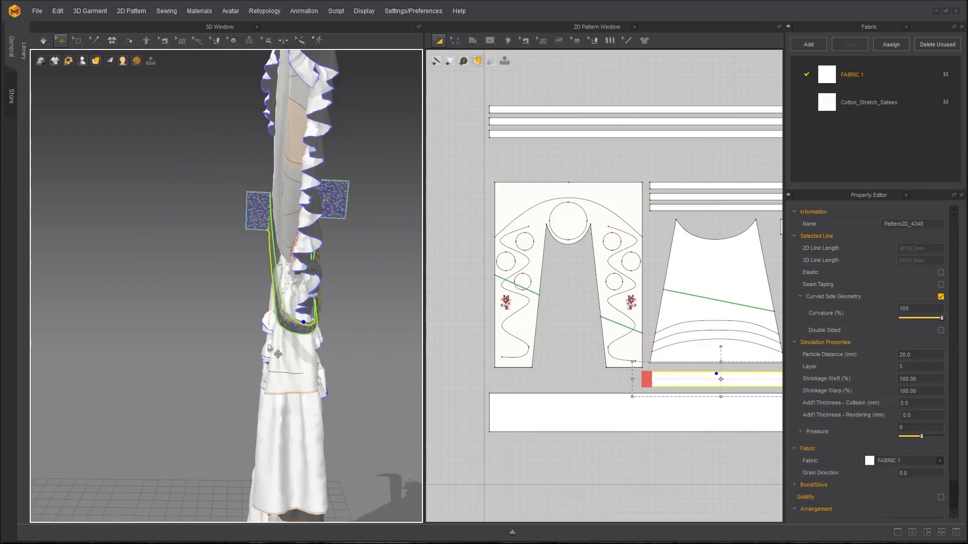
right_click(253, 221)
left_click(302, 260)
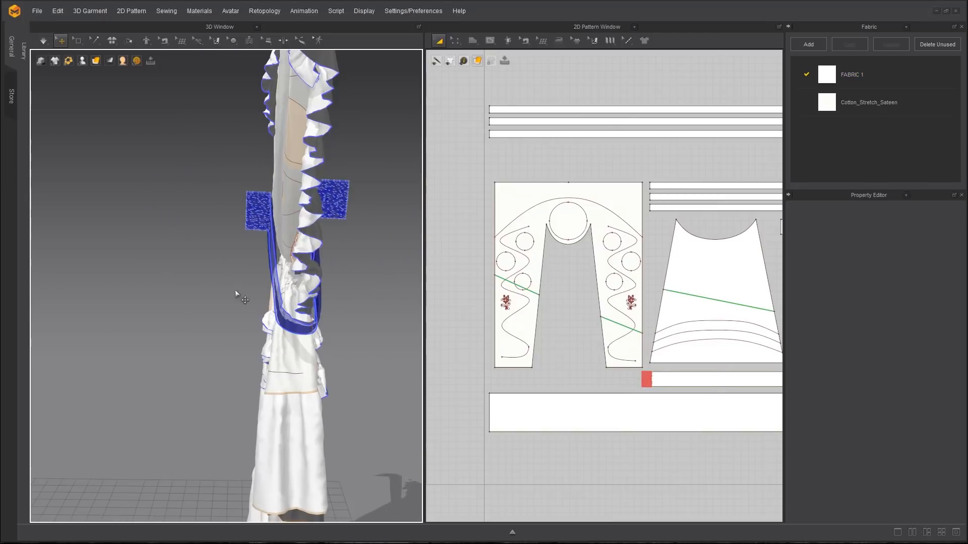
right_click_drag(235, 289, 178, 298)
left_click(180, 318)
right_click(181, 316)
left_click(231, 53)
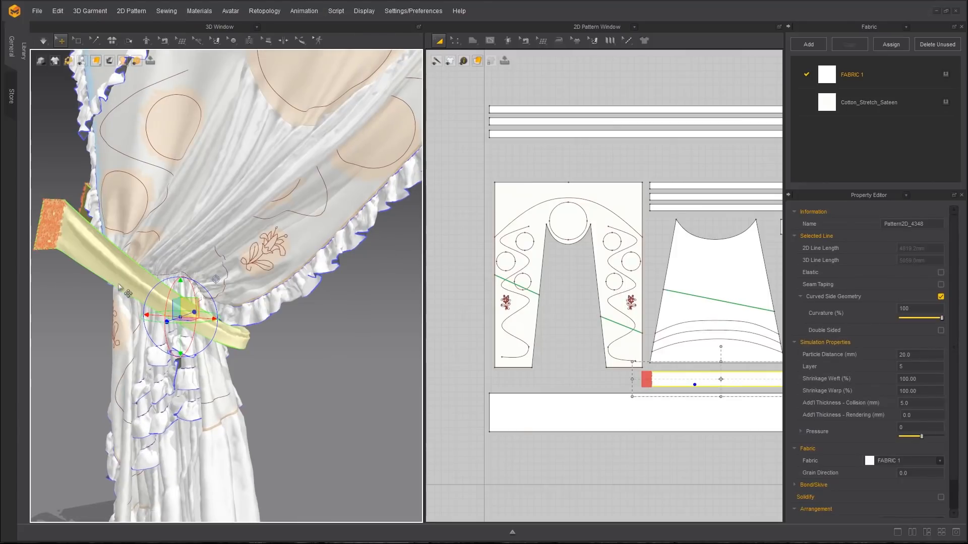
left_click(327, 392)
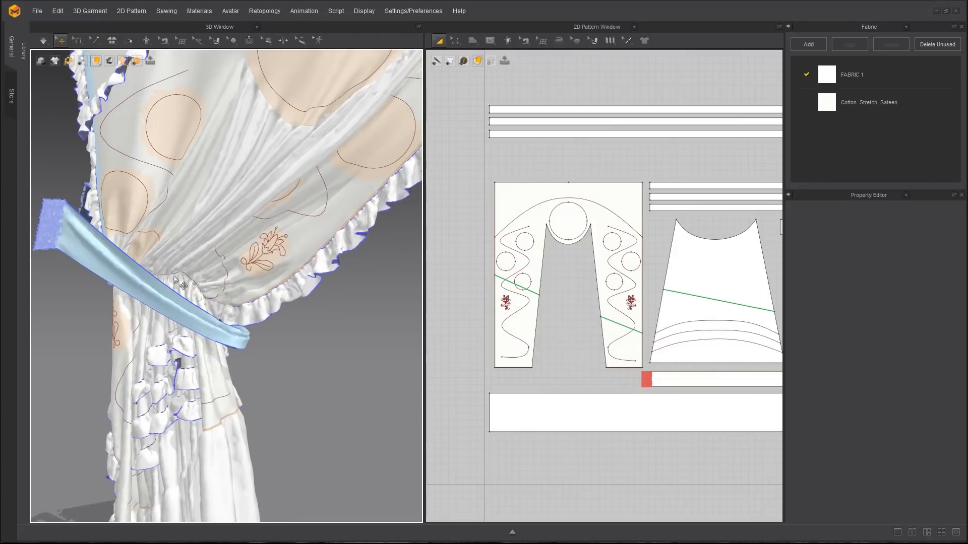
Shorten the seam joining the curtain's top edge to the header band to about 1127.9 mm along the band
scroll(206, 289, "down", 5)
scroll(550, 262, "down", 3)
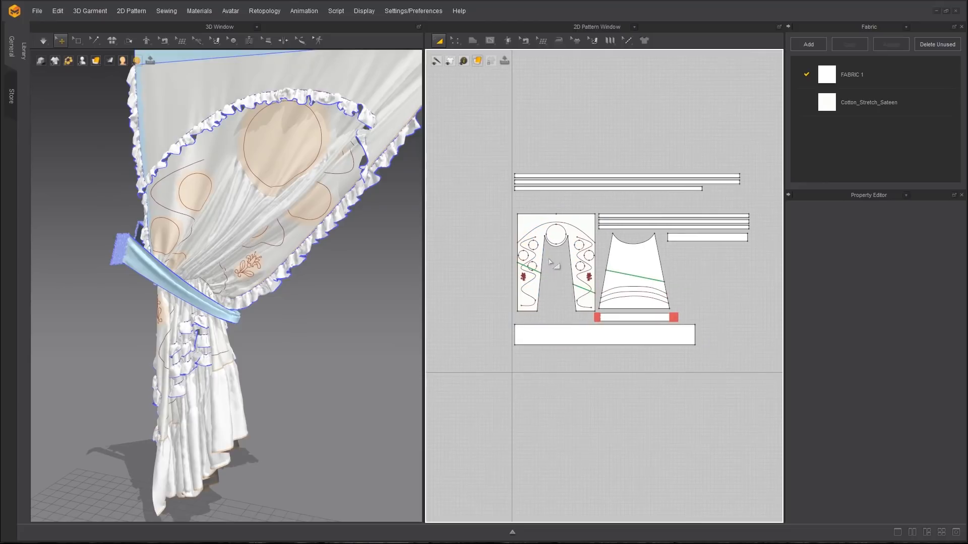
key("b")
left_click(721, 243)
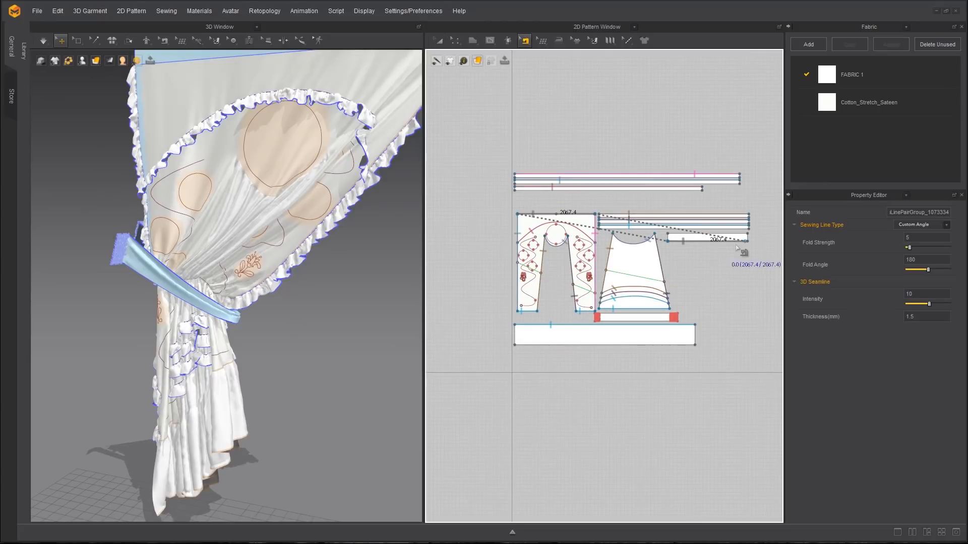
scroll(742, 245, "up", 5)
left_click_drag(752, 236, 647, 242)
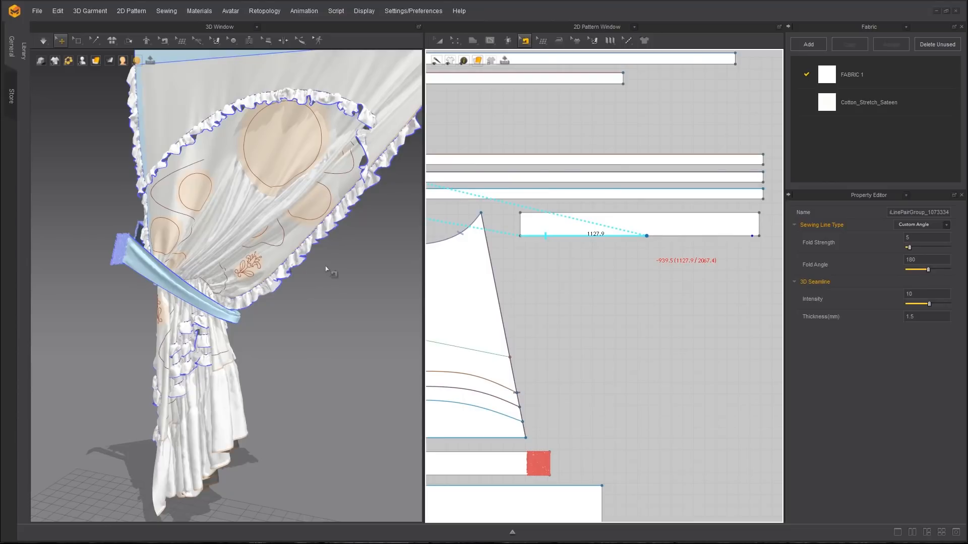
Simulate the curtain with the shortened top seam so it gathers along the header band
key("space")
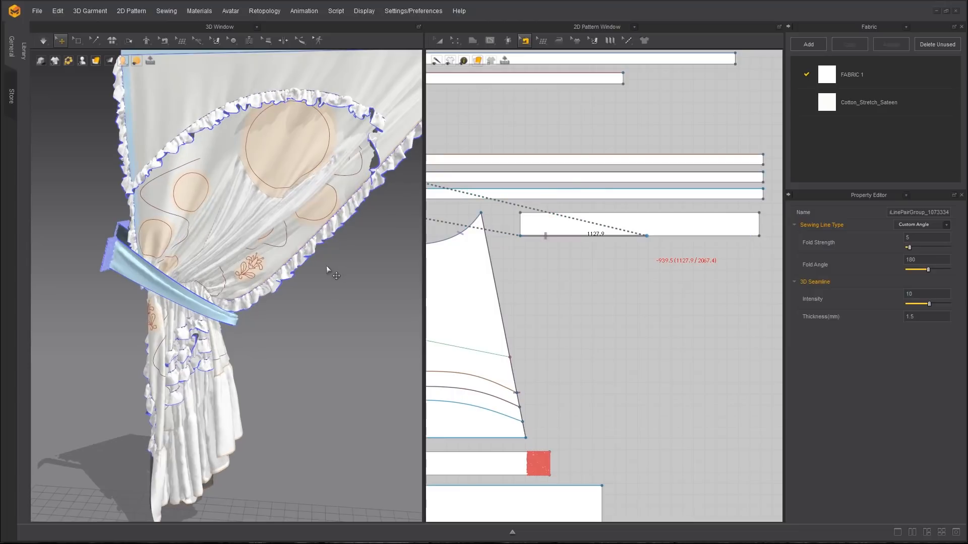
left_click(45, 44)
left_click(44, 45)
scroll(193, 121, "down", 3)
middle_click_drag(202, 126, 178, 149)
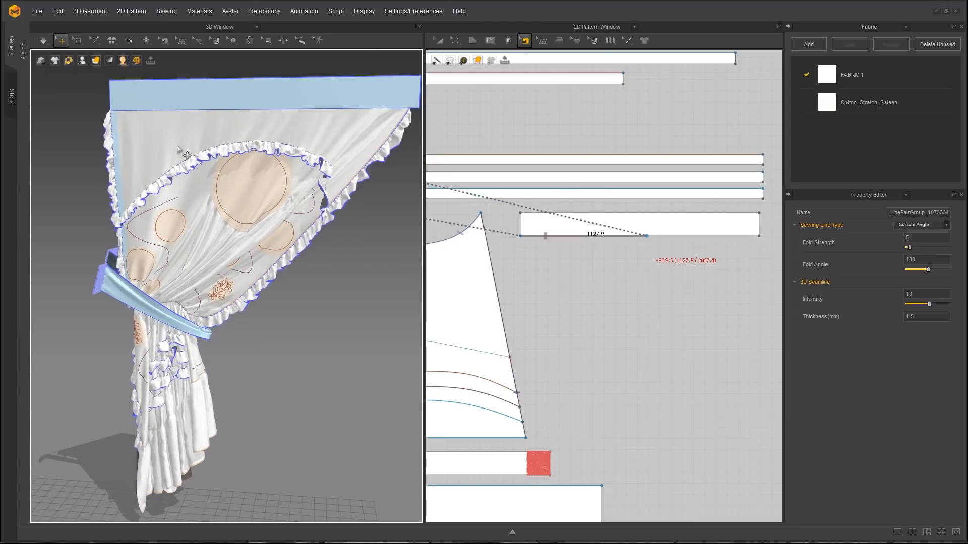
left_click(43, 40)
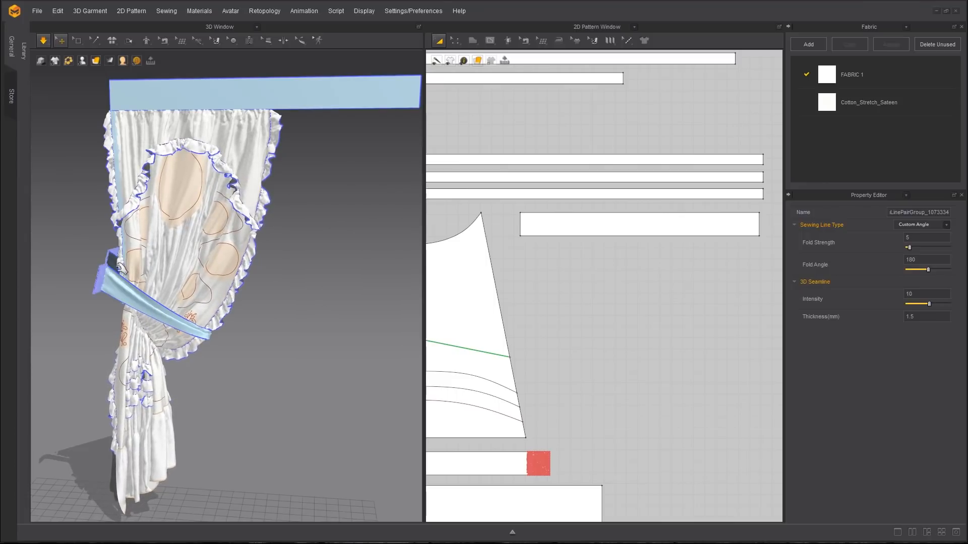
Pull the gathered fabric into place around the tieback in the 3D view, checking it from several sides
key("space")
left_click_drag(137, 309, 123, 331)
right_click_drag(122, 331, 170, 324)
left_click(105, 322)
left_click_drag(139, 341, 135, 348)
left_click(228, 378)
left_click(159, 351)
right_click_drag(207, 345, 158, 372)
left_click_drag(163, 354, 166, 368)
right_click_drag(164, 372, 343, 368)
left_click(231, 374)
left_click(134, 372)
Delete the slanted elastic internal lines from the middle and arched curtain patterns
scroll(648, 278, "down", 5)
scroll(571, 313, "up", 4)
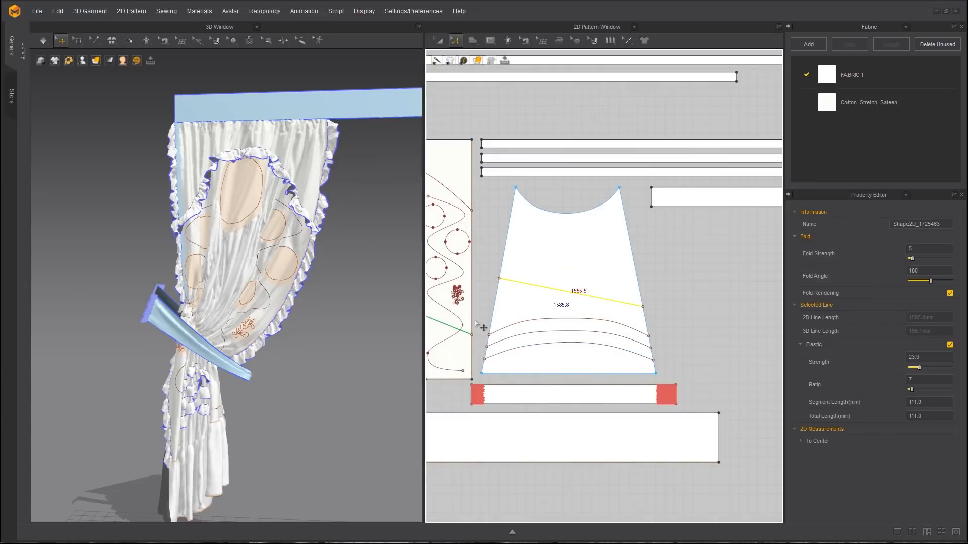
left_click(443, 328)
scroll(492, 340, "down", 3)
middle_click_drag(493, 345, 685, 373)
left_click(553, 319)
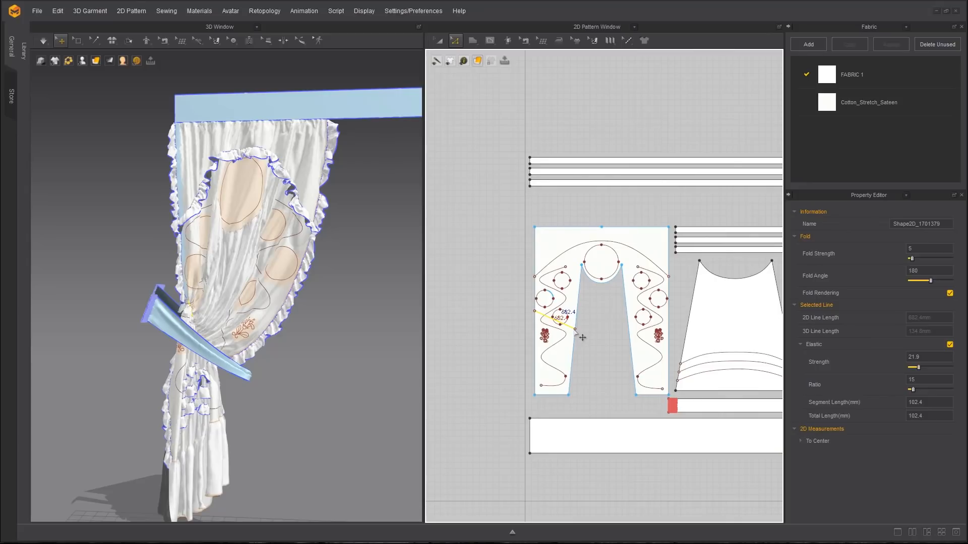
key("Delete")
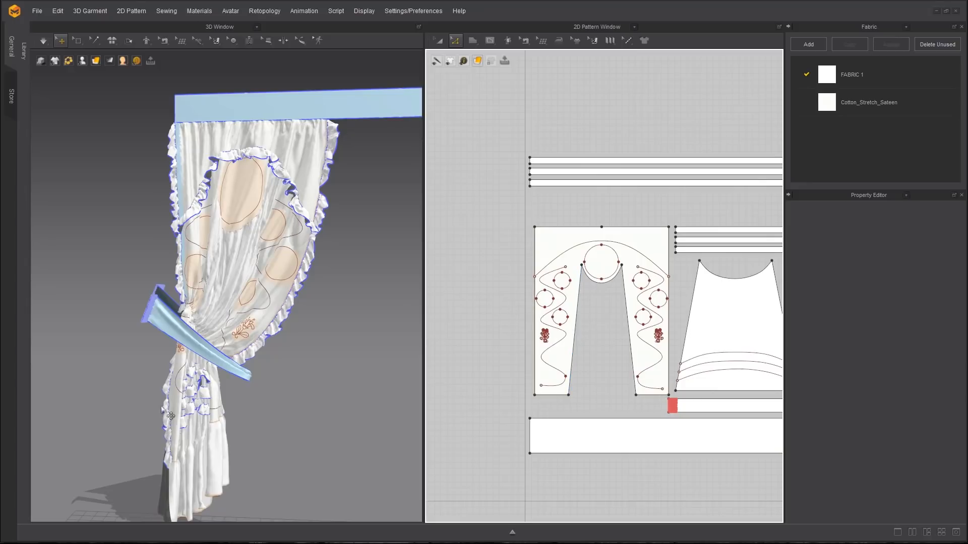
Simulate the curtain without the elastic lines and stop once the folds have settled
left_click(43, 40)
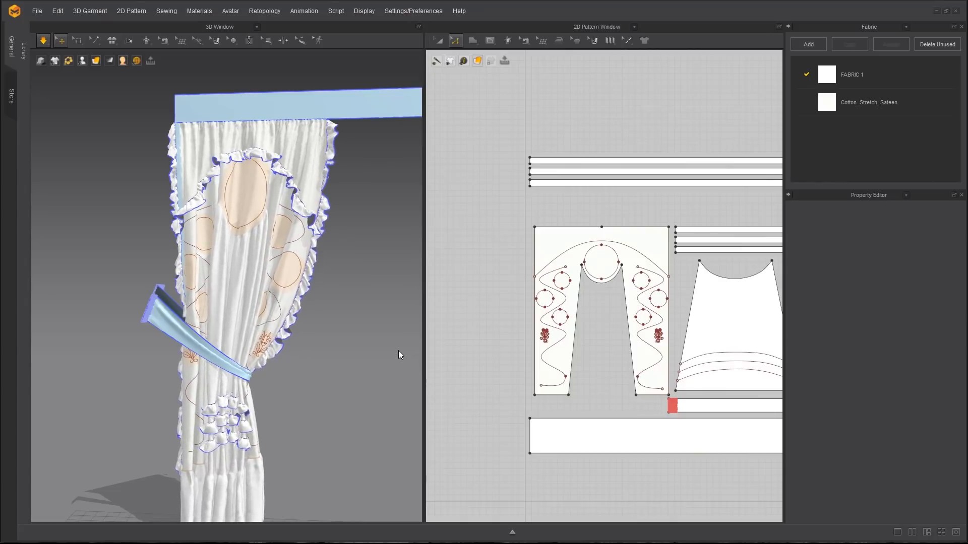
key("space")
scroll(362, 289, "up", 10)
scroll(362, 289, "down", 5)
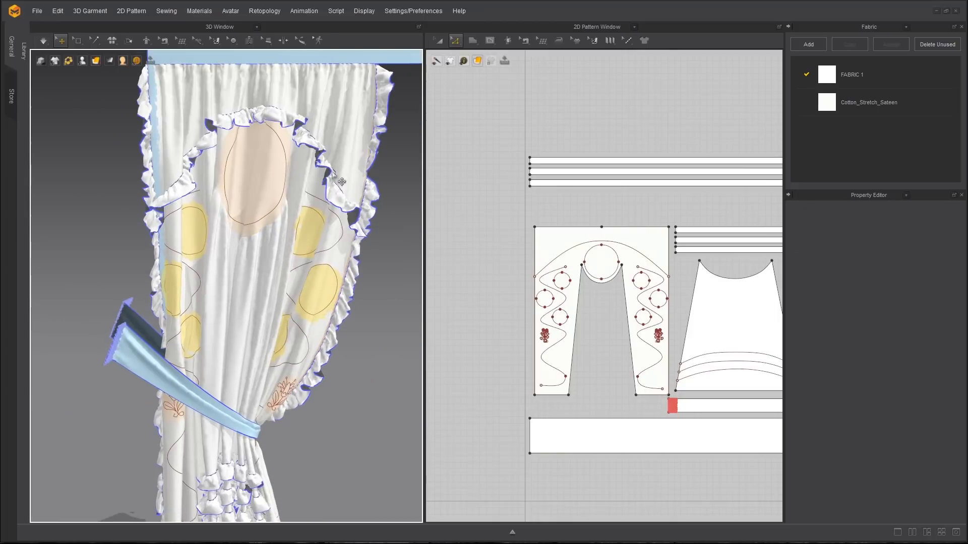
Set the arched curtain pattern's Particle Distance to 10 mm and simulate again
left_click(350, 141)
double_click(936, 387)
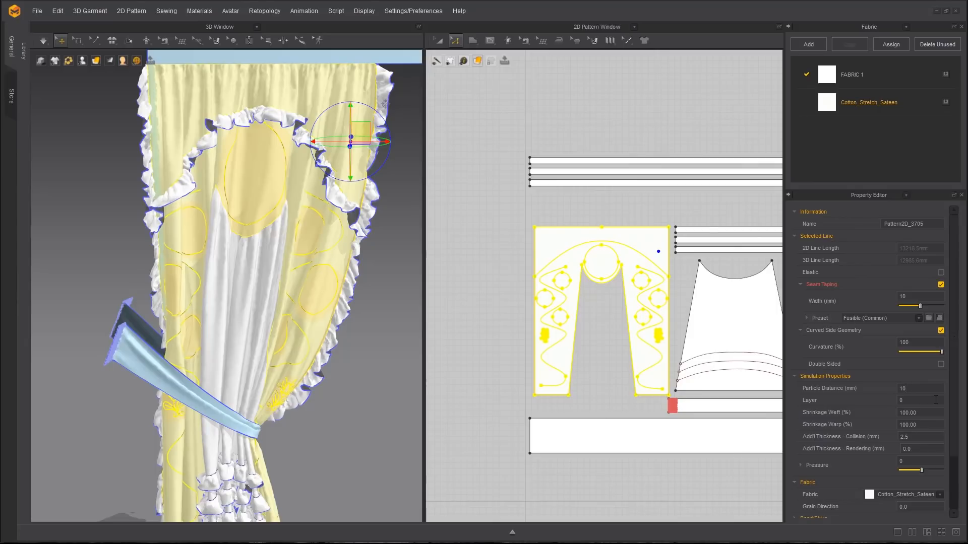
left_click(456, 354)
left_click(43, 40)
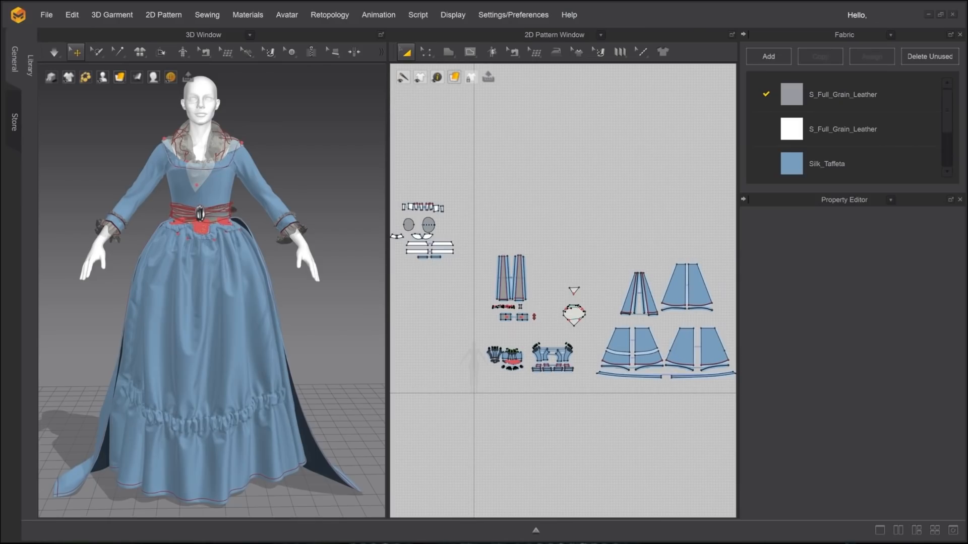
Examine the blue gown from the front, side and back, including the grey panels down the back skirt
right_click_drag(211, 302, 252, 303)
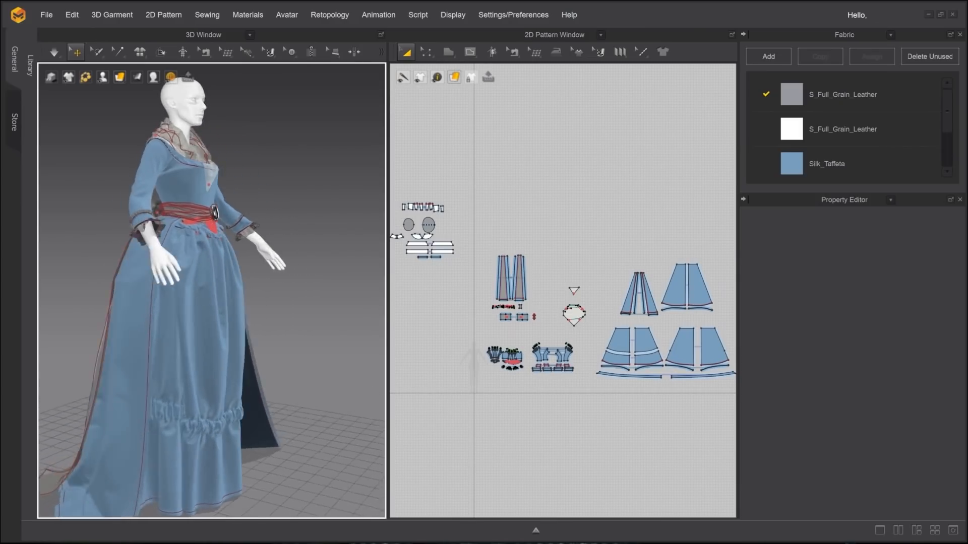
middle_click_drag(211, 302, 227, 202)
right_click_drag(227, 202, 431, 203)
middle_click_drag(222, 204, 205, 324)
right_click_drag(204, 324, 198, 307)
scroll(198, 307, "down", 2)
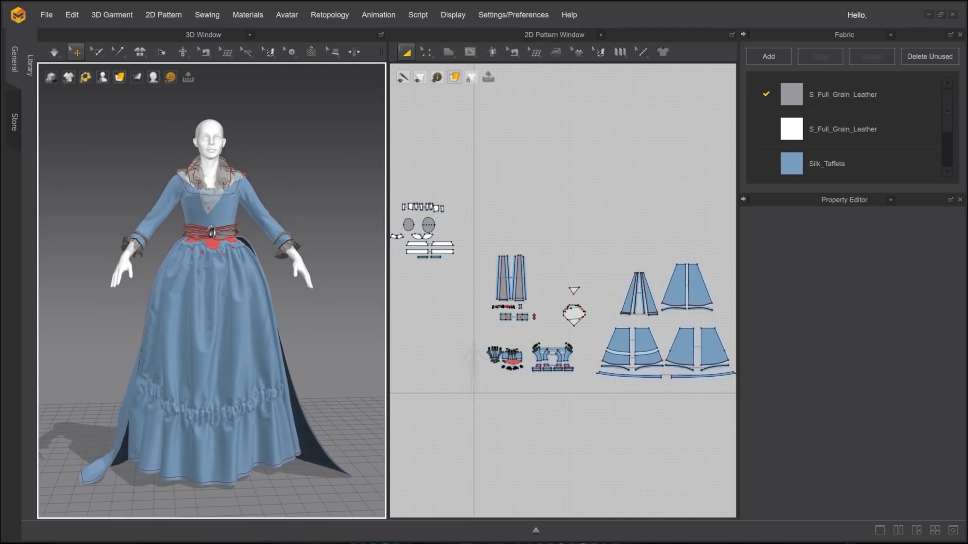
middle_click_drag(197, 306, 188, 300)
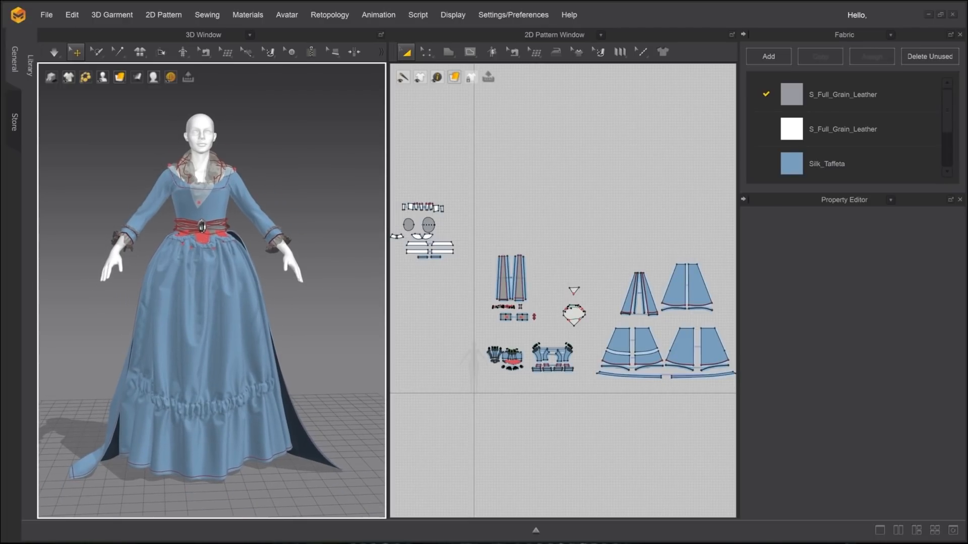
right_click_drag(212, 302, 96, 305)
middle_click_drag(96, 305, 101, 257)
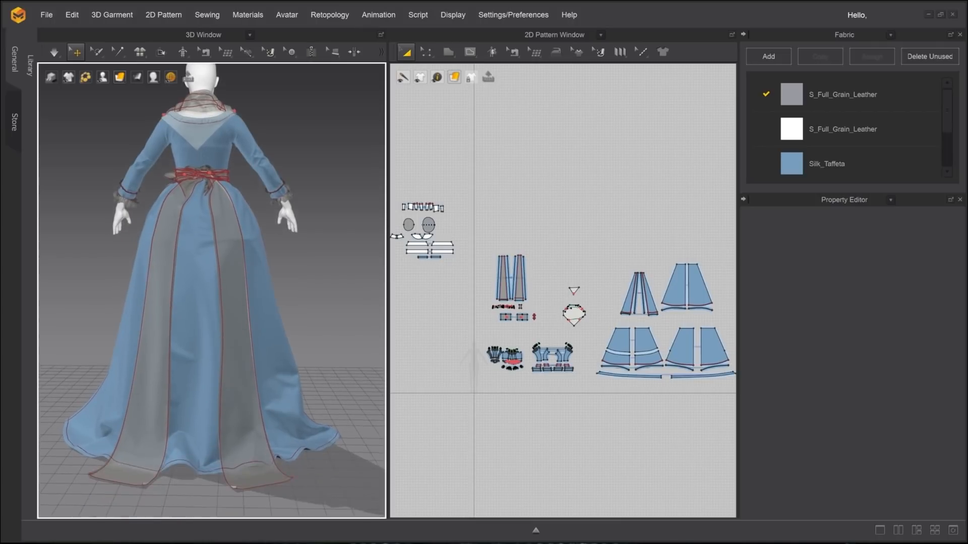
scroll(198, 282, "down", 2)
right_click_drag(198, 282, 201, 282)
scroll(201, 282, "up", 3)
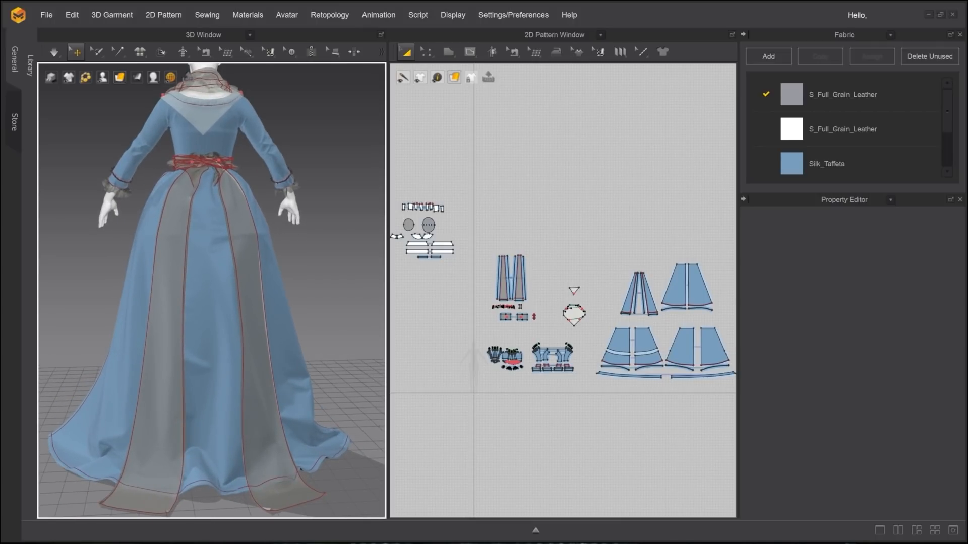
Hide the grey panels on the back of the skirt and the red waist sash in the 3D view
left_click(212, 219)
left_click(149, 244, "shift")
right_click(210, 222)
left_click(250, 407)
left_click(206, 192)
Hide the remaining narrow strips of the back panels behind the gown's skirt
right_click_drag(206, 252, 192, 273)
left_click(124, 293)
left_click(162, 239, "shift")
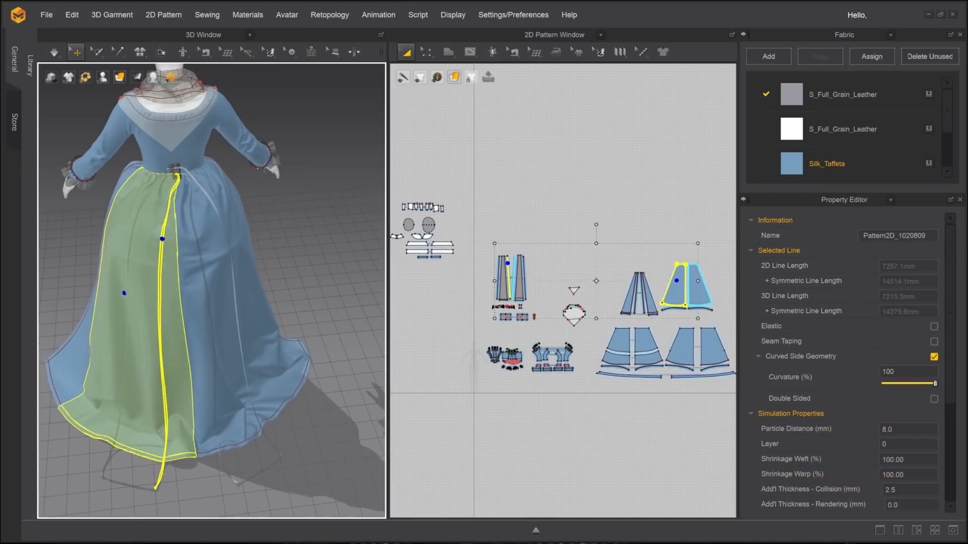
left_click_drag(74, 515, 293, 466)
right_click(273, 463)
left_click(313, 348)
right_click_drag(302, 348, 328, 308)
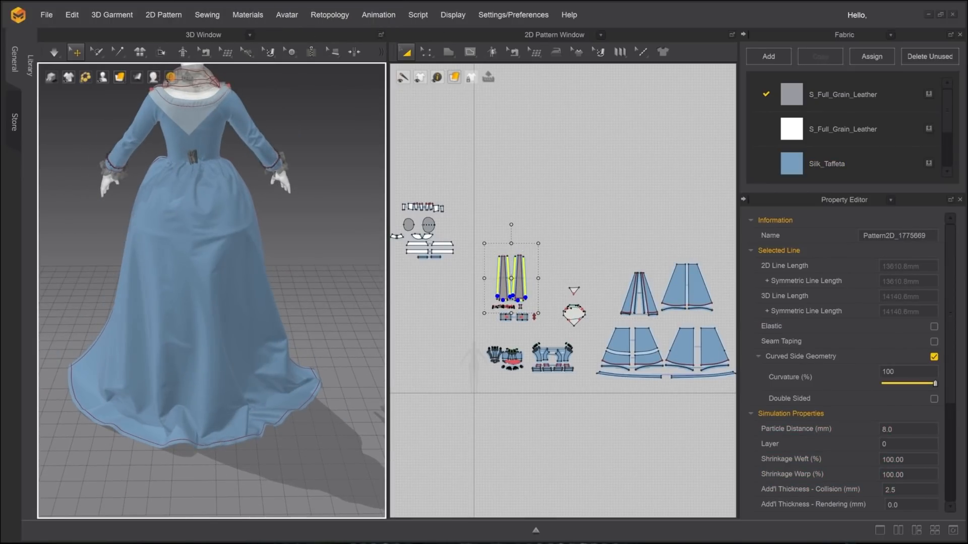
Hide the small grey piece at the centre back of the gown's waist
left_click(191, 157)
right_click(190, 158)
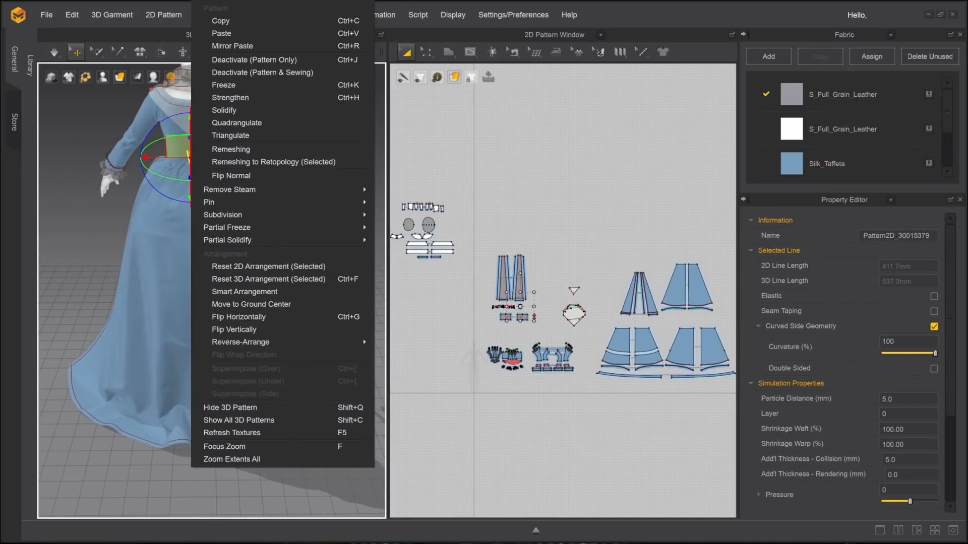
left_click(232, 406)
right_click_drag(231, 384, 235, 340)
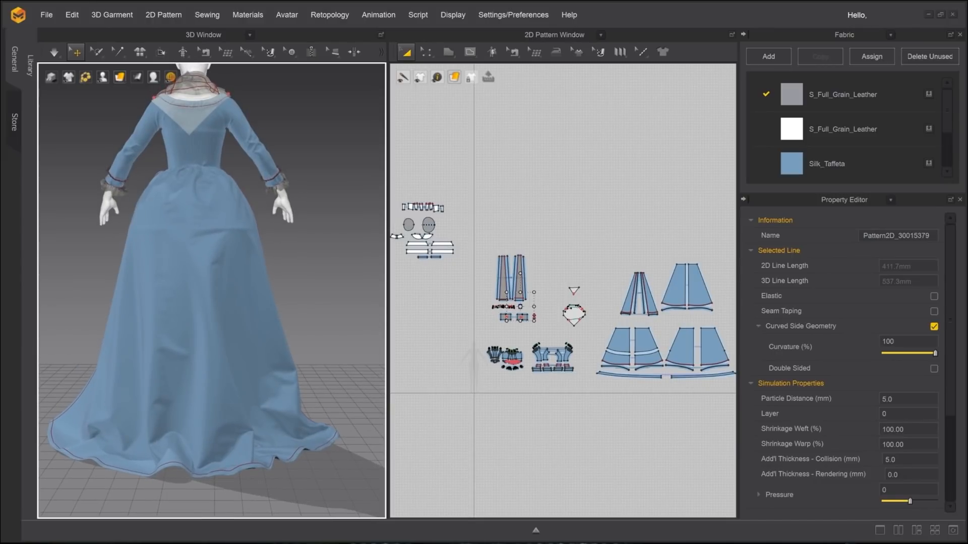
Examine the back of the gown's skirt in 3D and locate its two back panels in the 2D patterns
scroll(212, 291, "up", 5)
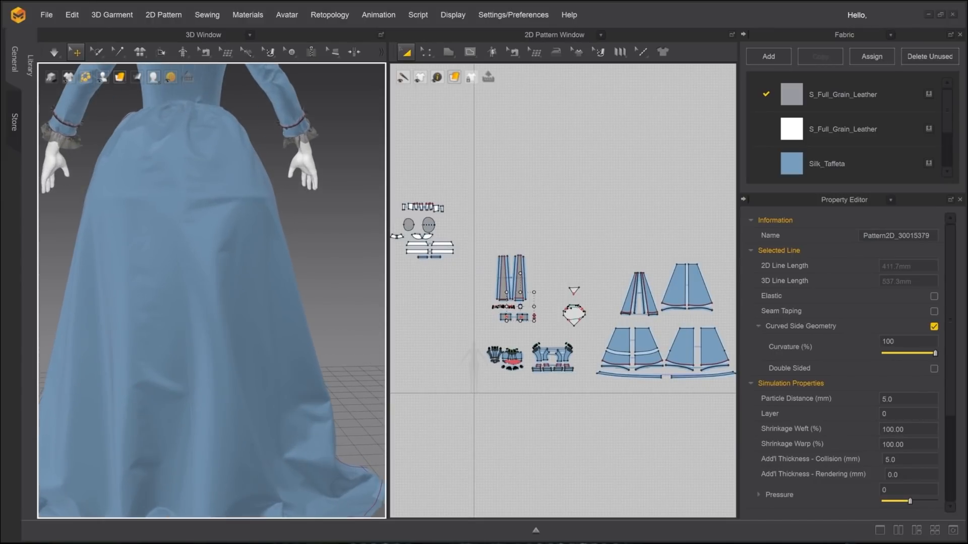
middle_click_drag(211, 299, 212, 305)
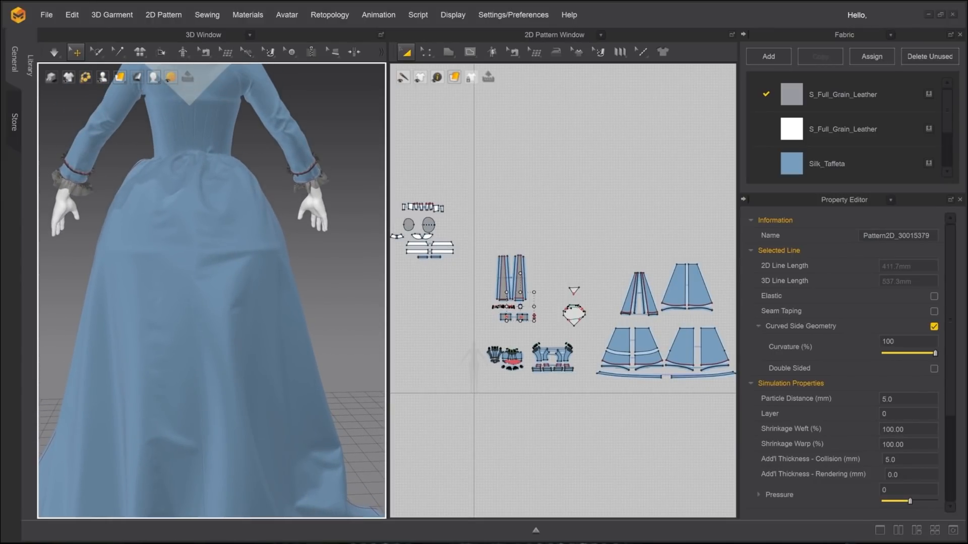
scroll(212, 303, "down", 1)
middle_click_drag(605, 327, 471, 284)
scroll(444, 86, "up", 4)
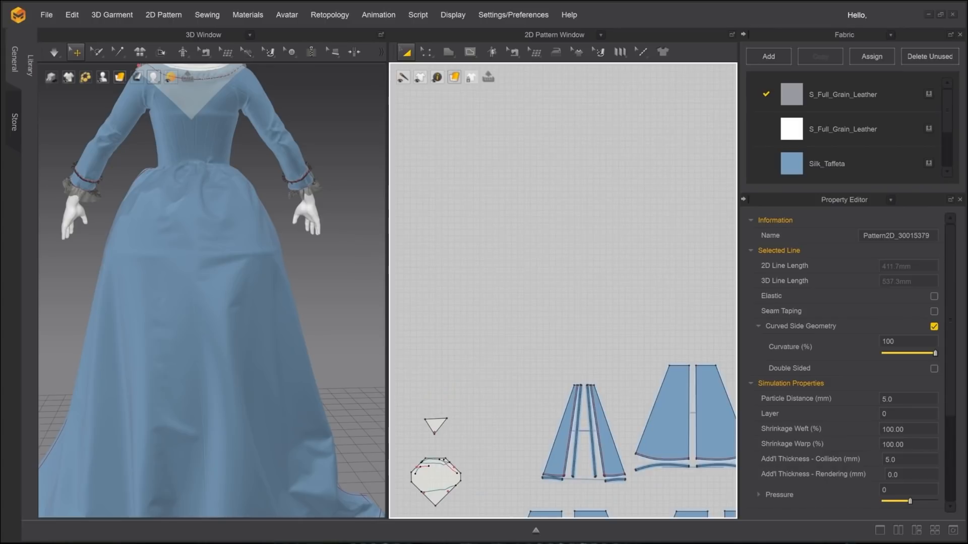
middle_click_drag(615, 284, 460, 150)
scroll(460, 150, "up", 3)
middle_click_drag(554, 313, 586, 165)
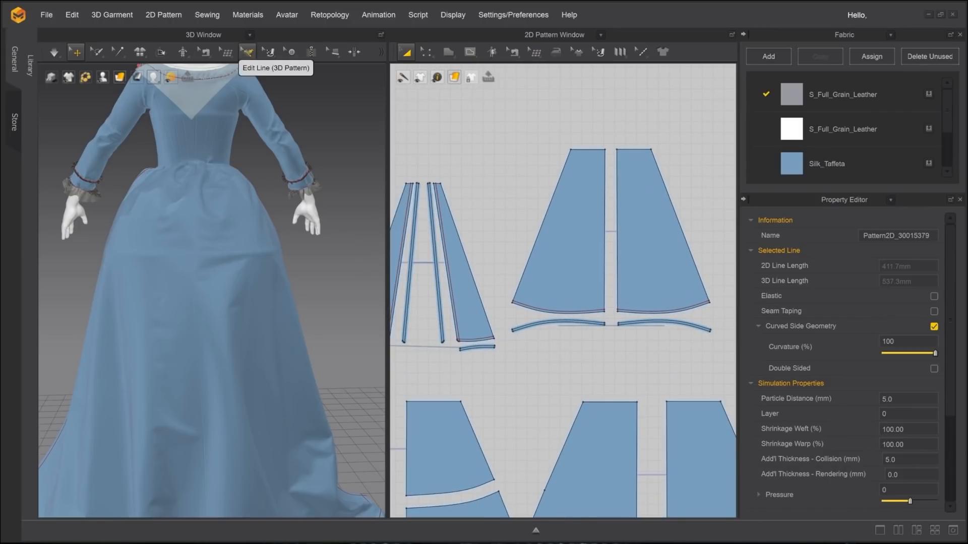
Activate Edit Topology and examine the retopology mesh on the gown's back alongside the unmeshed back skirt panels
left_click(226, 53)
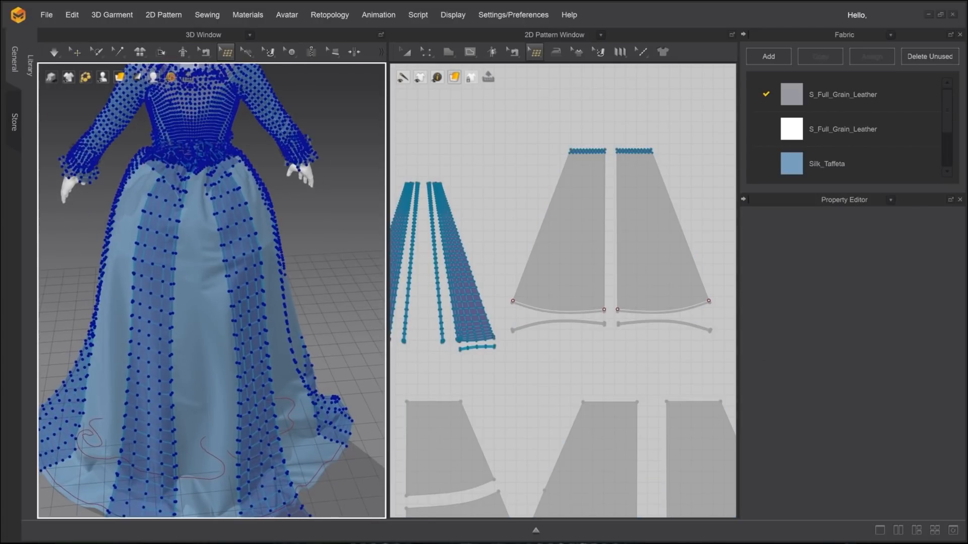
scroll(203, 291, "up", 2)
middle_click_drag(217, 278, 203, 303)
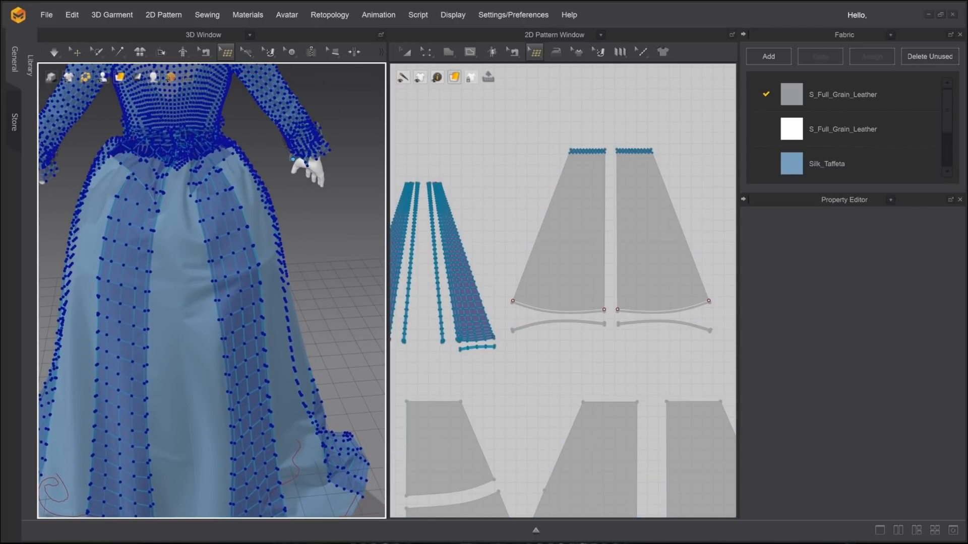
scroll(282, 166, "up", 1)
right_click_drag(264, 184, 262, 163)
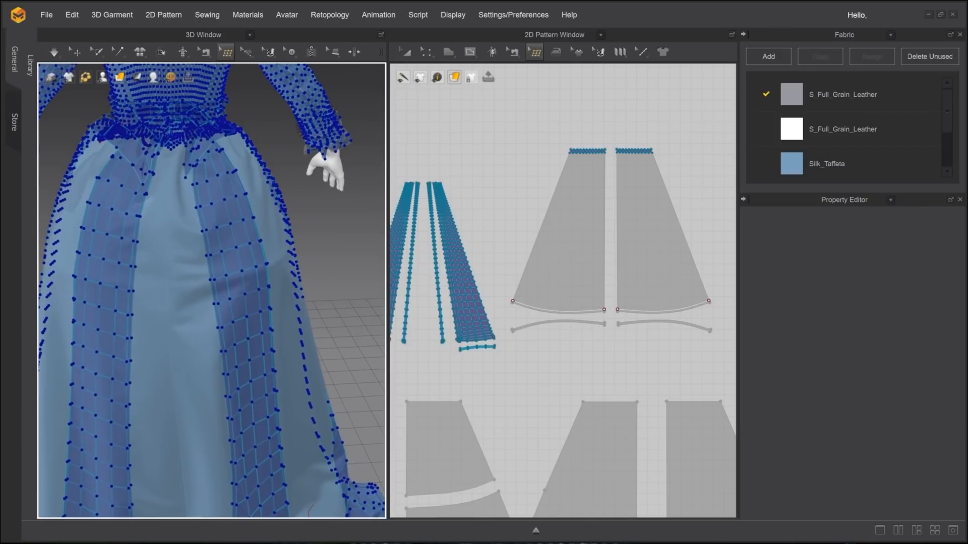
middle_click_drag(560, 312, 575, 255)
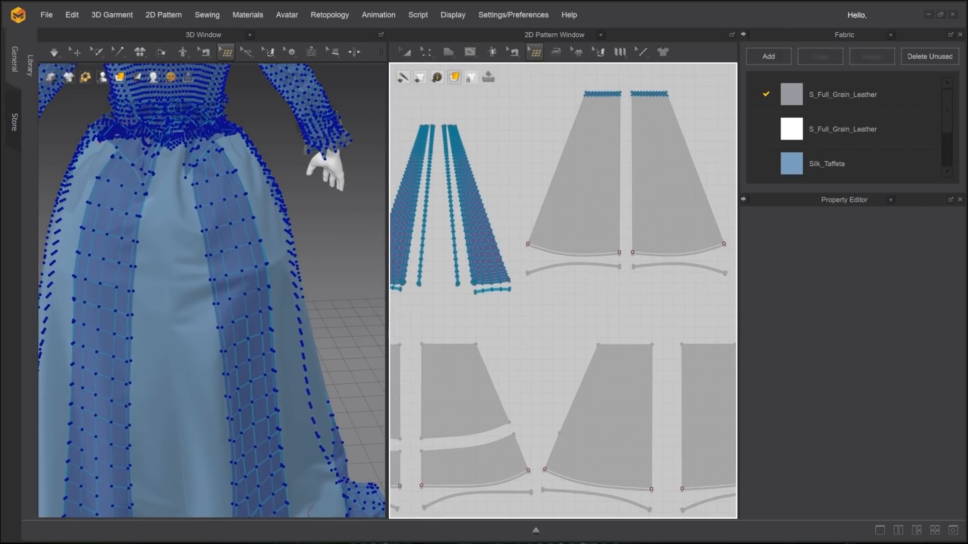
scroll(459, 86, "down", 2)
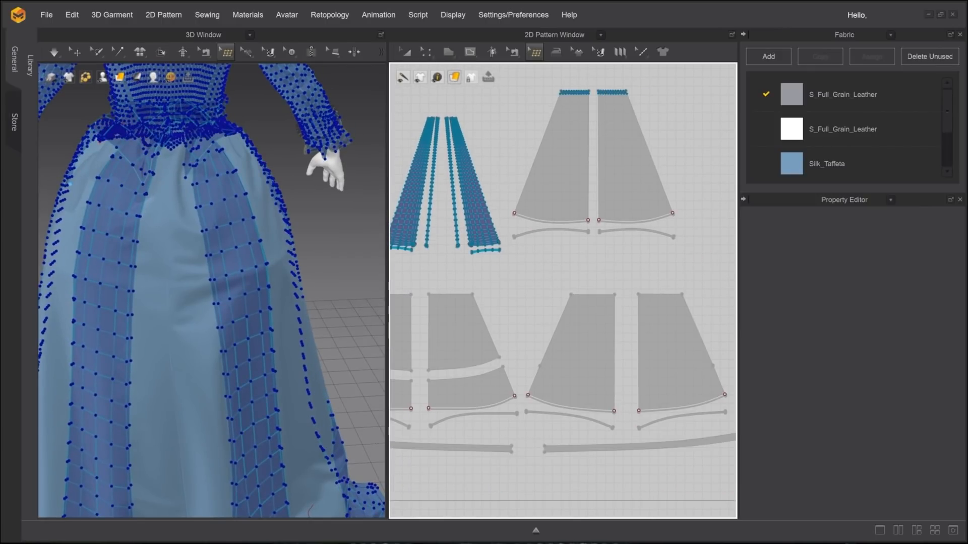
Enlarge the 2D pattern view and place topology points along the outer side edges of both back skirt panels, from hem to waist
left_click_drag(387, 212, 334, 212)
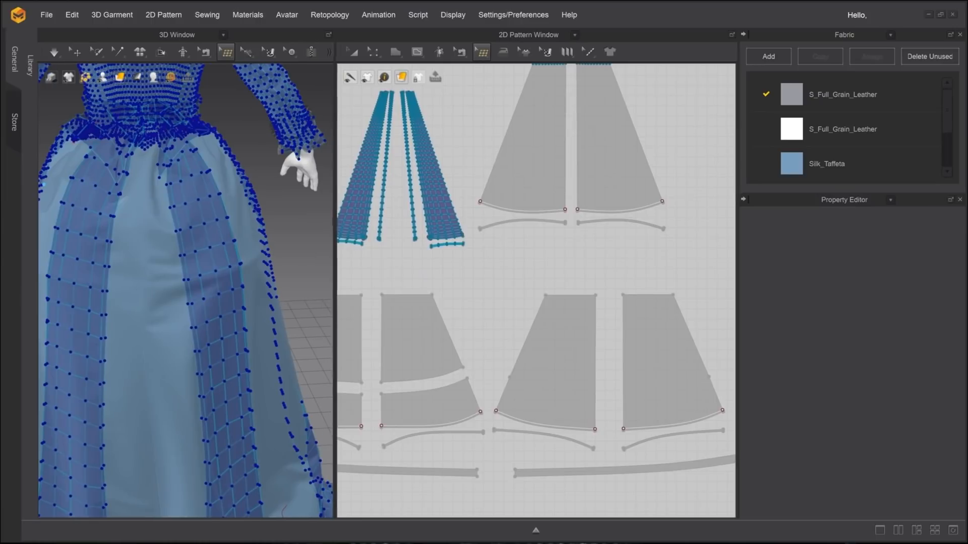
mouse_move(415, 116)
middle_mouse_down()
mouse_move(405, 229)
mouse_move(398, 115)
middle_mouse_up()
scroll(404, 152, "up", 3)
scroll(397, 115, "up", 3)
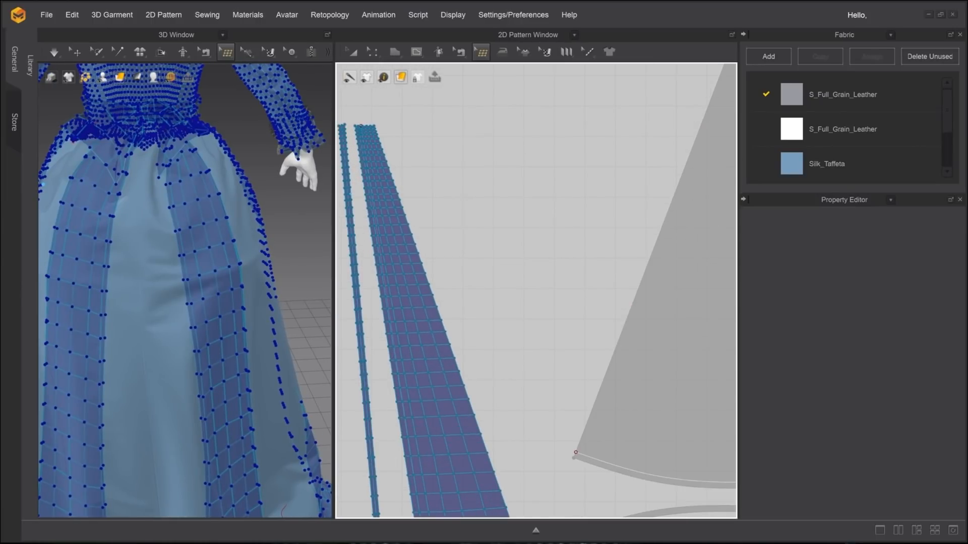
scroll(353, 126, "up", 3)
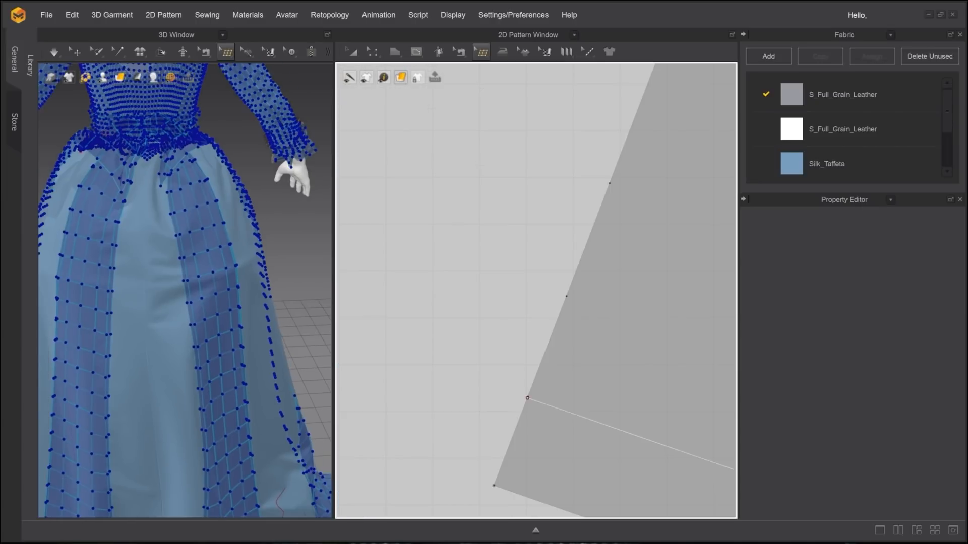
scroll(536, 291, "down", 5)
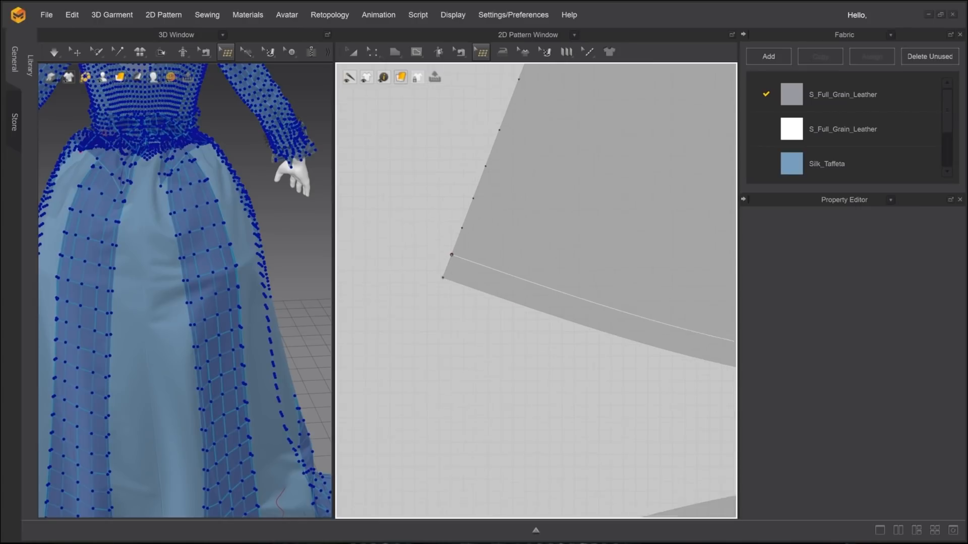
scroll(483, 126, "down", 1)
middle_click_drag(484, 126, 423, 391)
scroll(411, 195, "down", 5)
middle_click_drag(535, 227, 543, 301)
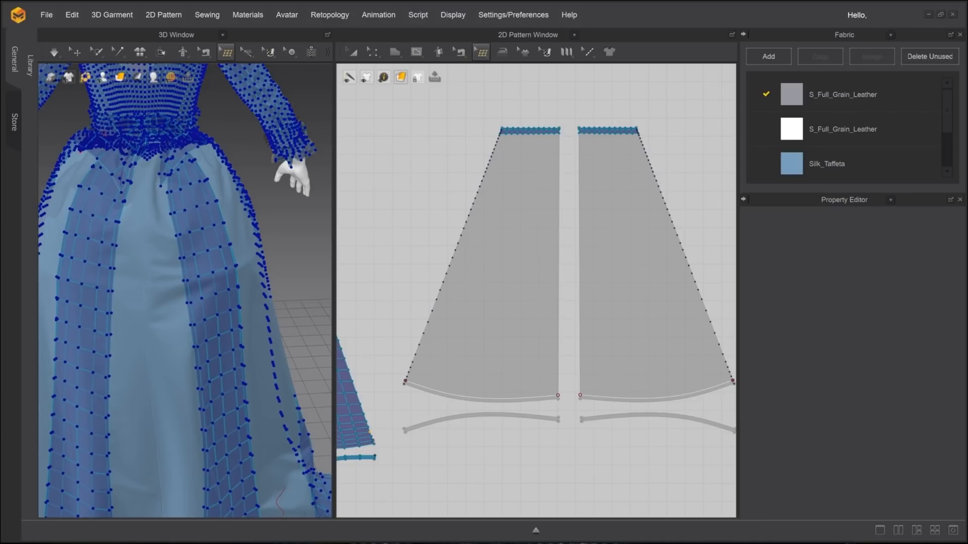
scroll(548, 158, "up", 5)
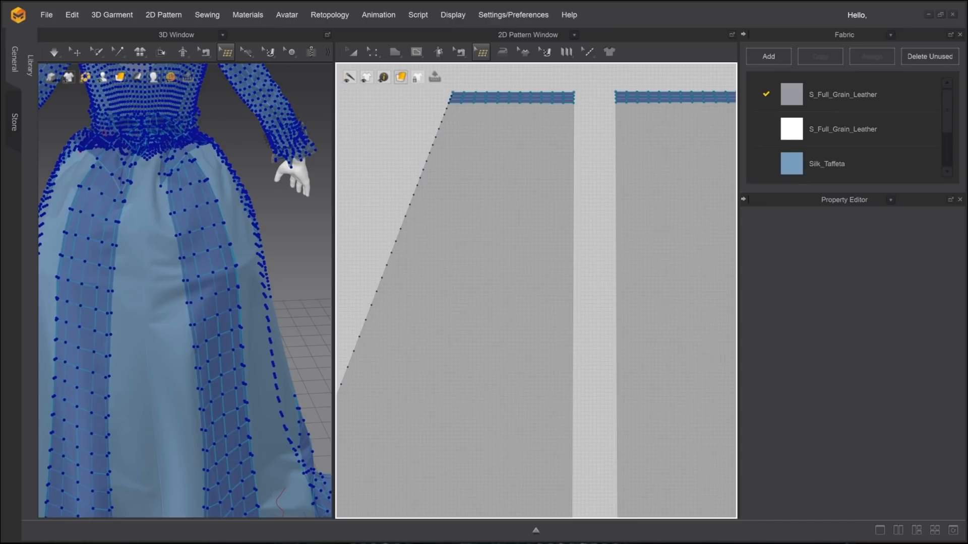
scroll(535, 304, "down", 2)
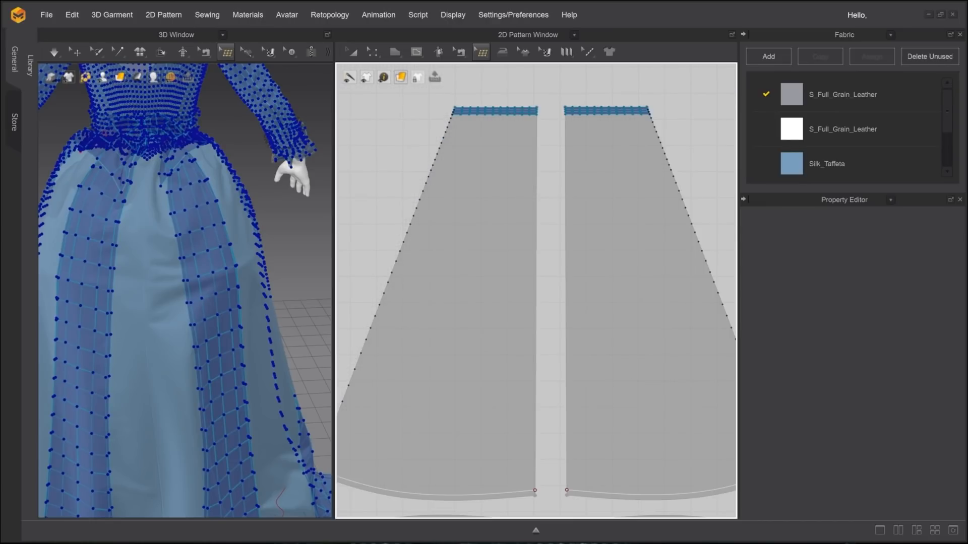
Outline a four-sided Patch Topology band across the upper part of the back skirt panel, using 11 subdivisions
left_click(481, 52)
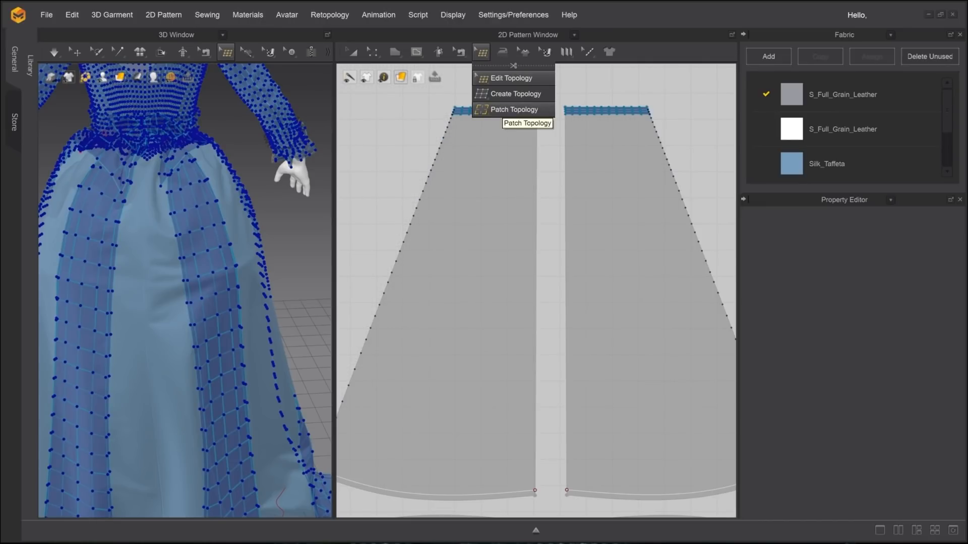
left_click(509, 109)
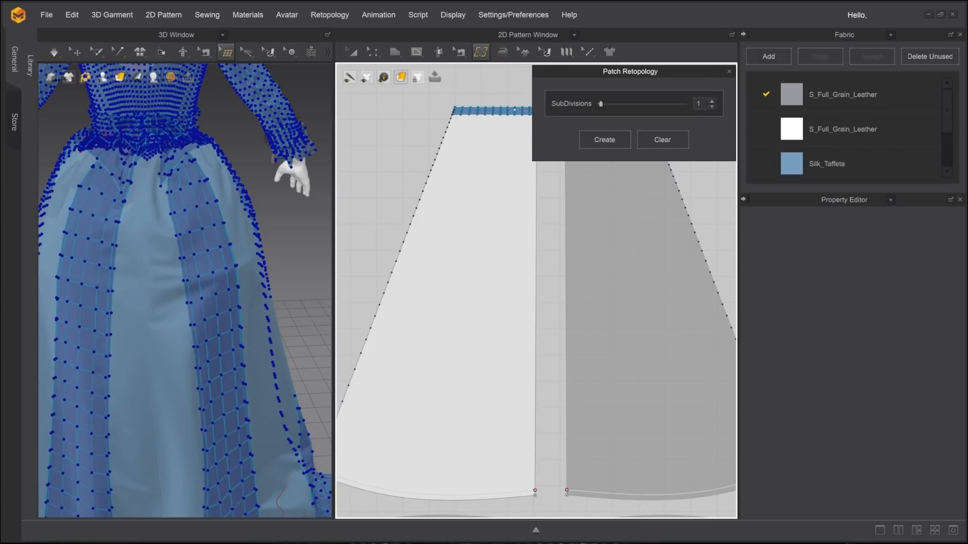
middle_click_drag(504, 283, 430, 291)
left_click(430, 290)
left_click_drag(600, 104, 644, 104)
scroll(363, 134, "up", 3)
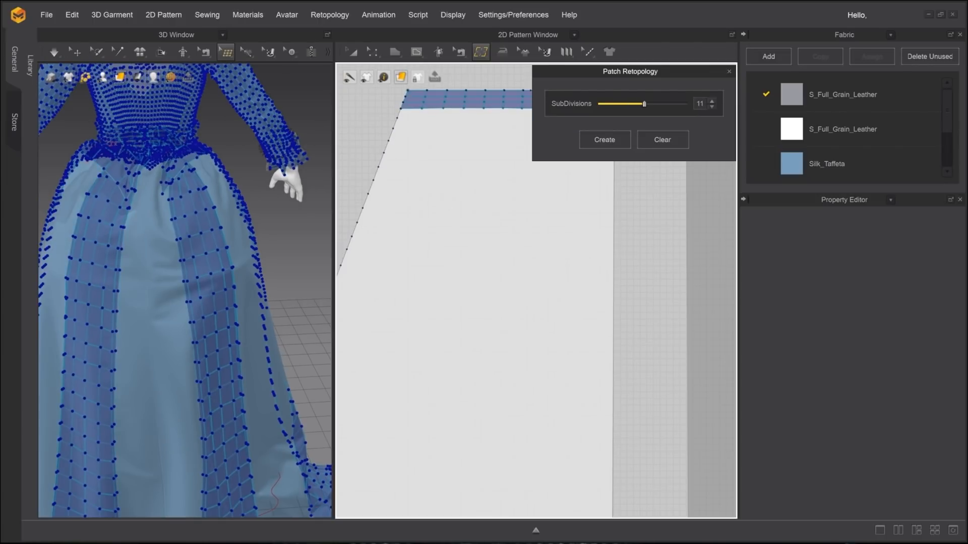
left_click_drag(352, 236, 613, 245)
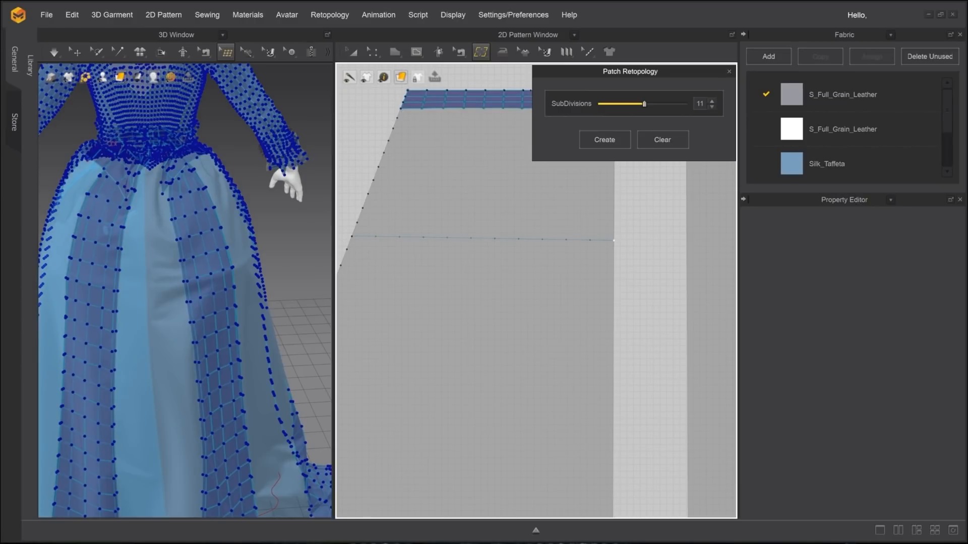
left_click(613, 239)
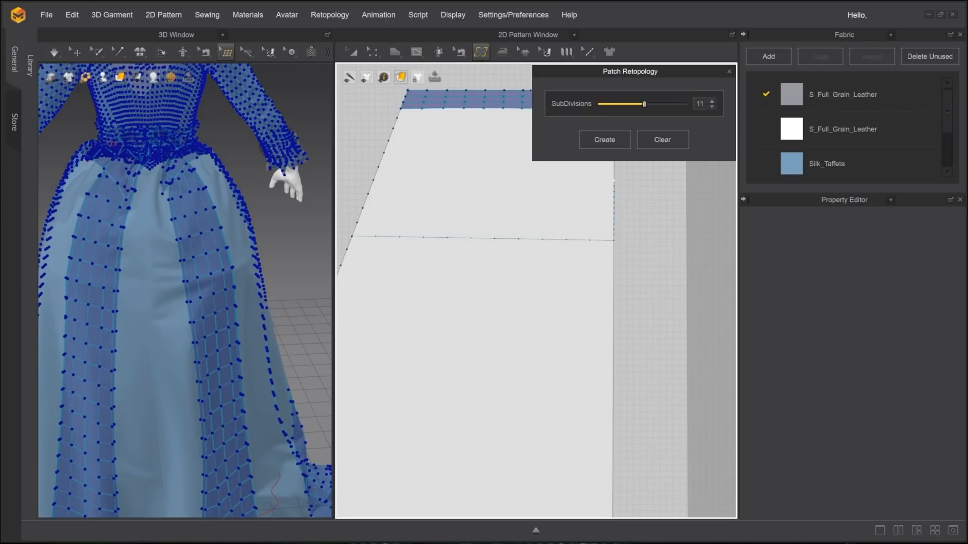
left_click(614, 181)
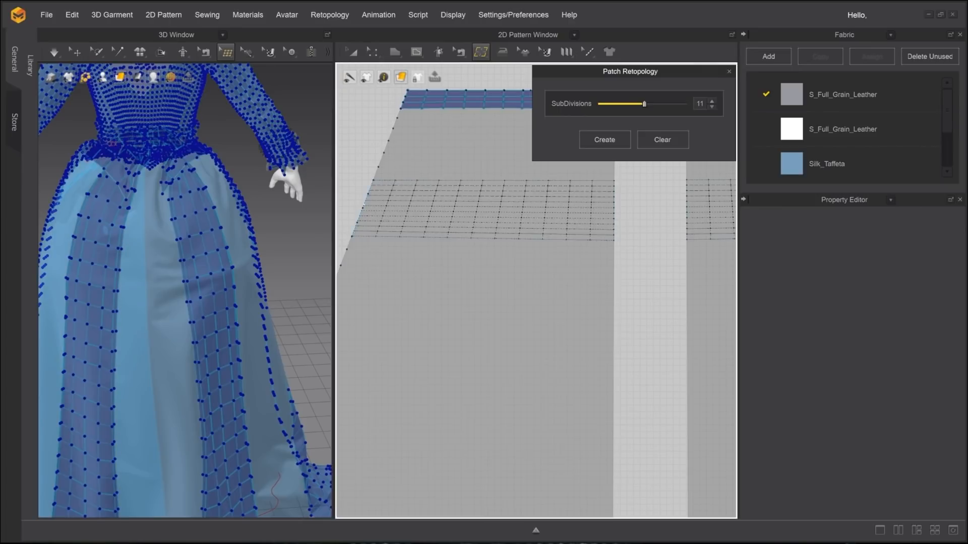
Set the band's side edge to 4 subdivisions and create the patch
left_click_drag(644, 104, 614, 104)
left_click(614, 212)
left_click_drag(644, 104, 614, 104)
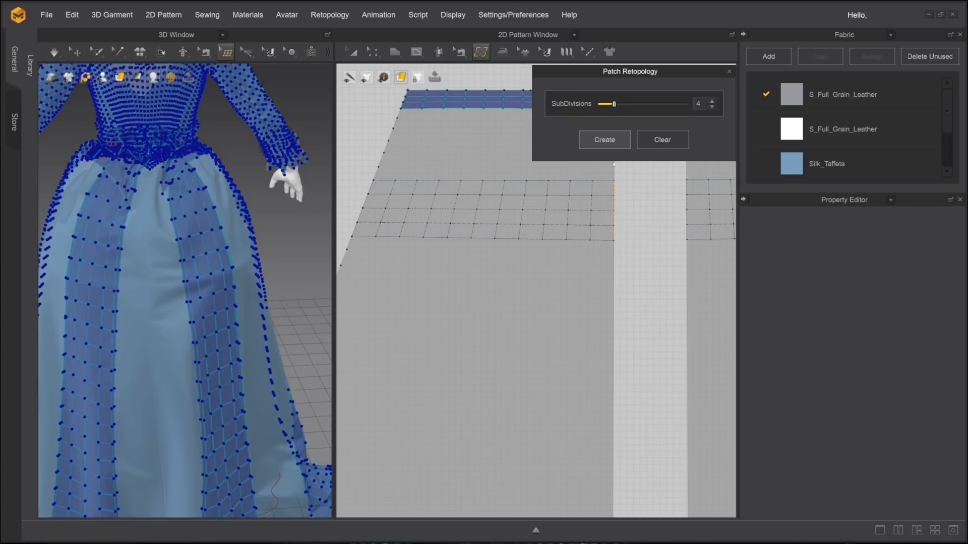
left_click(604, 140)
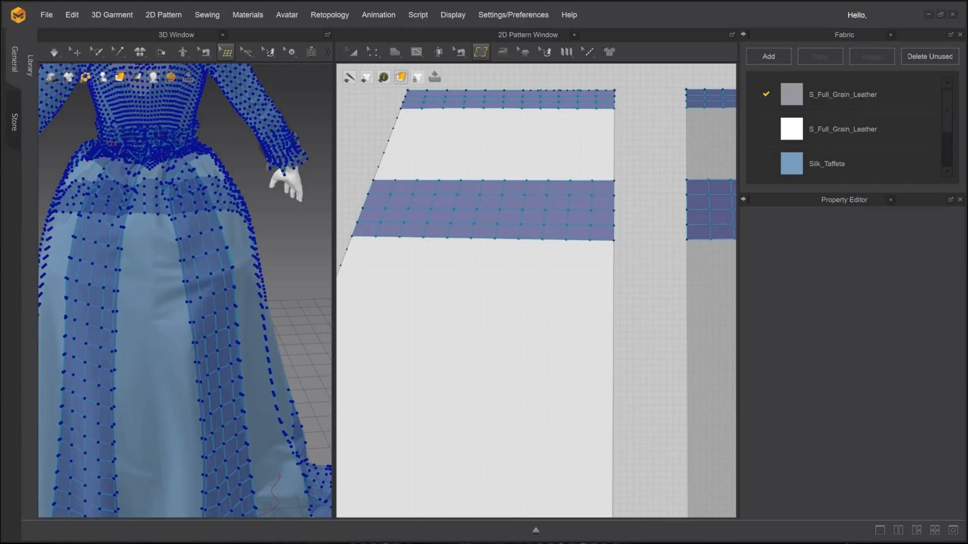
Outline a second four-sided patch on the back skirt panel between the meshed waist strip and the first patch
left_click(378, 167)
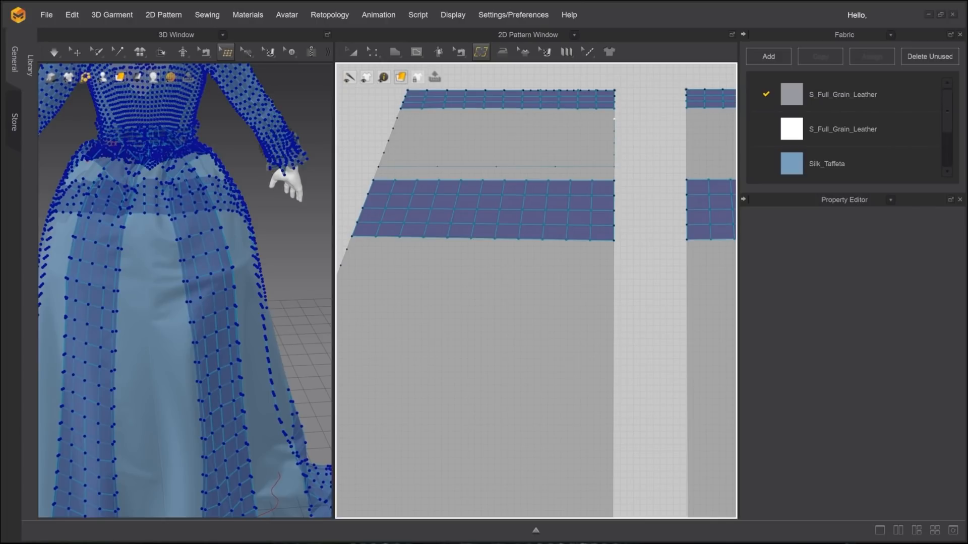
left_click(614, 119)
left_click(397, 118)
left_click(378, 167)
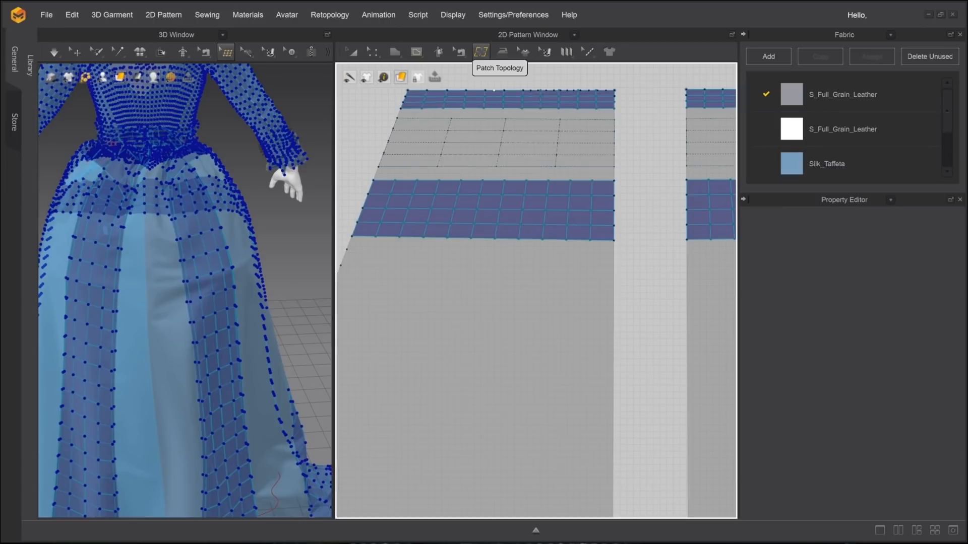
Set the second patch's upper and lower edges to 11 subdivisions and create the patch
left_click(480, 51)
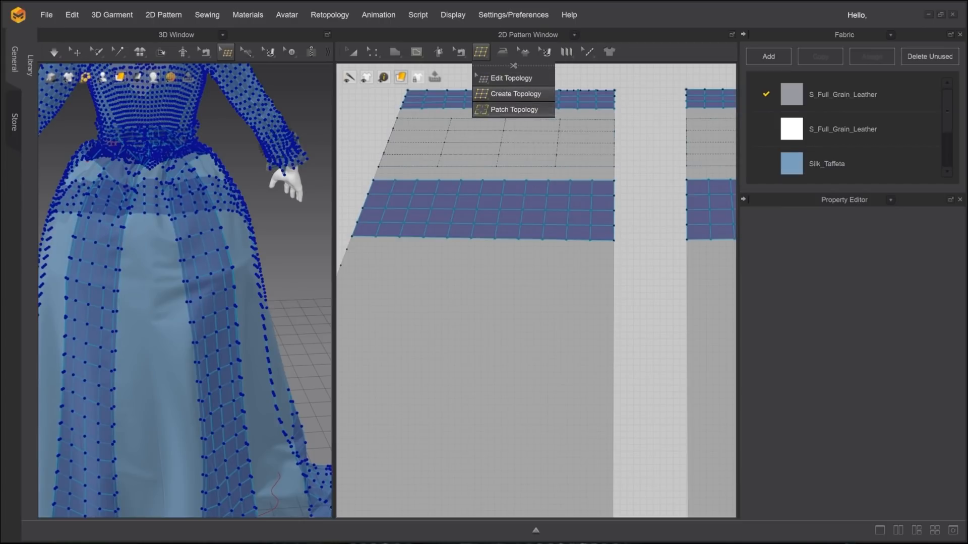
left_click(513, 109)
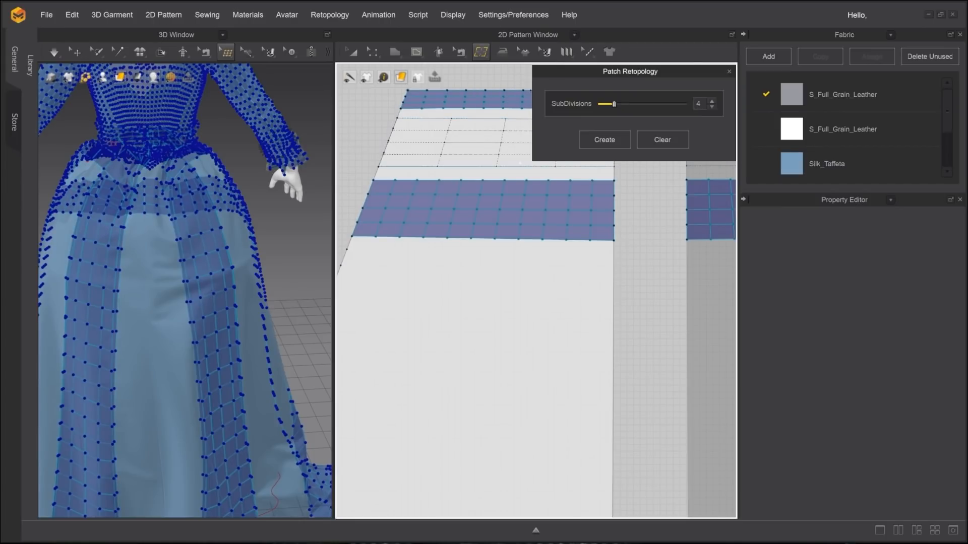
left_click_drag(614, 104, 645, 104)
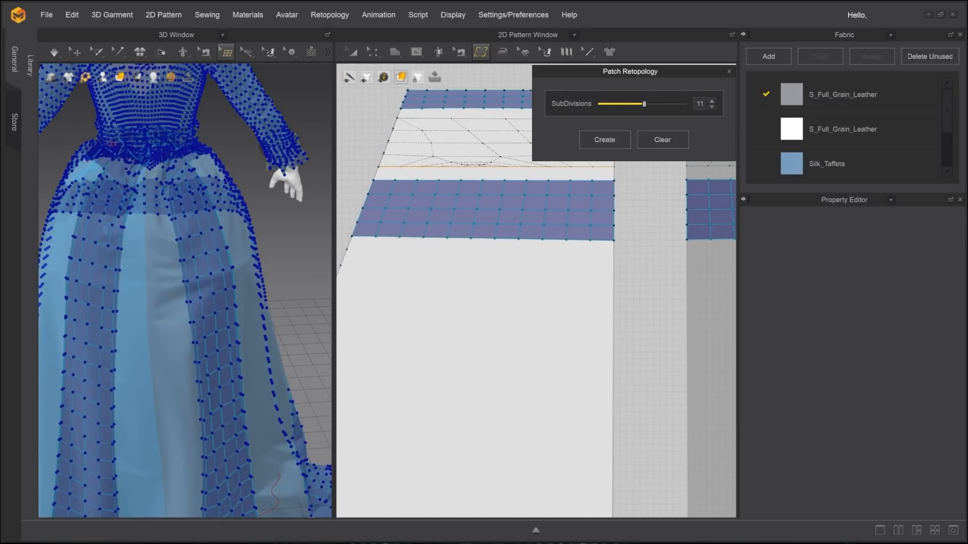
left_click(501, 118)
left_click_drag(614, 104, 644, 104)
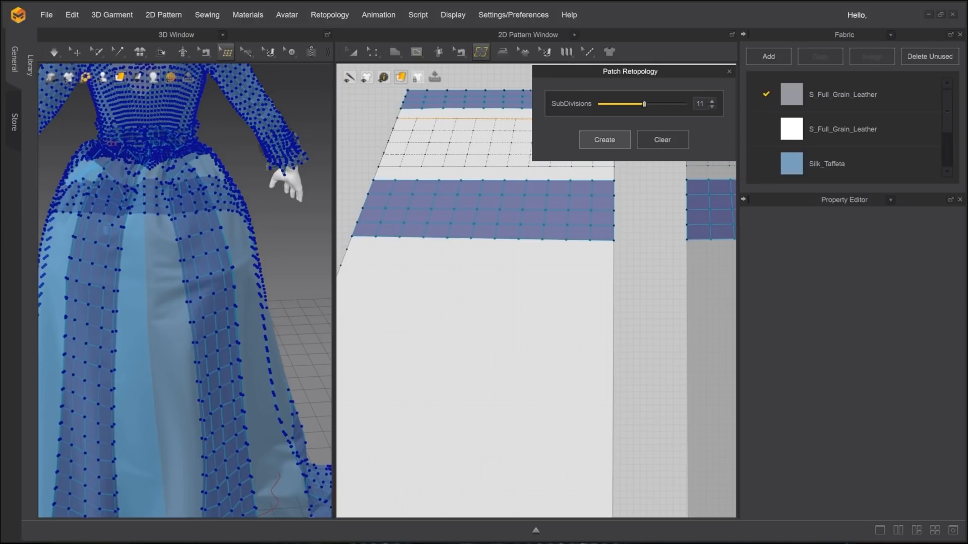
left_click(605, 140)
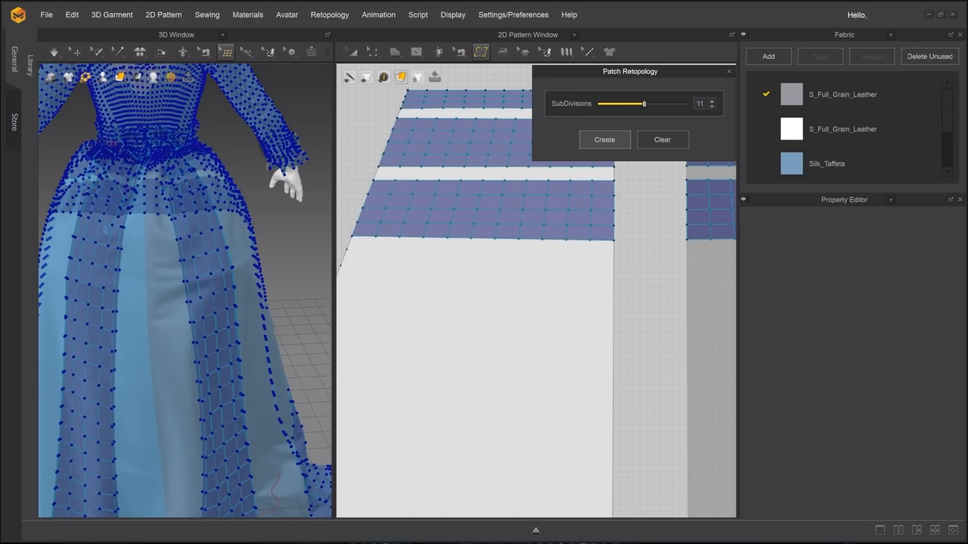
Switch to Edit Topology and close the gap between the waist strip and the upper patch
left_click(503, 148)
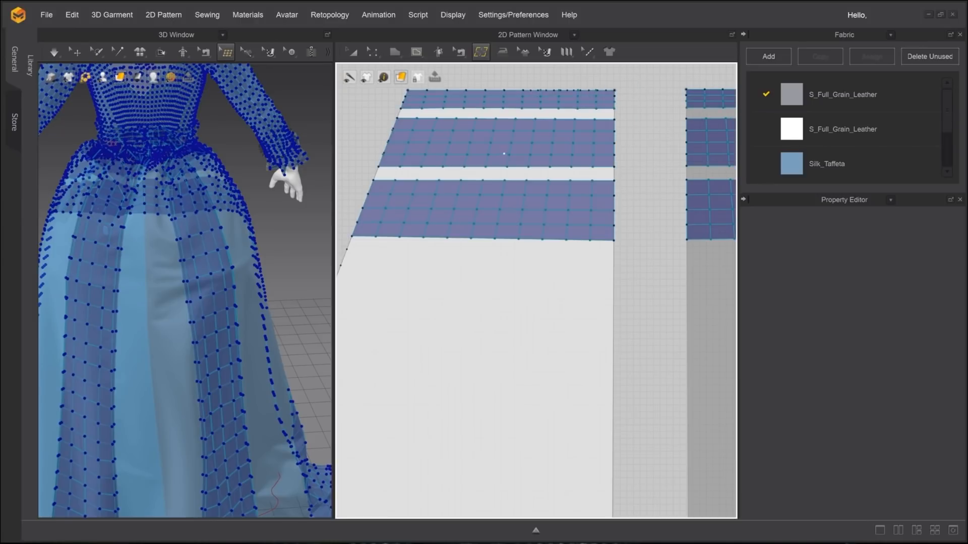
scroll(360, 108, "up", 3)
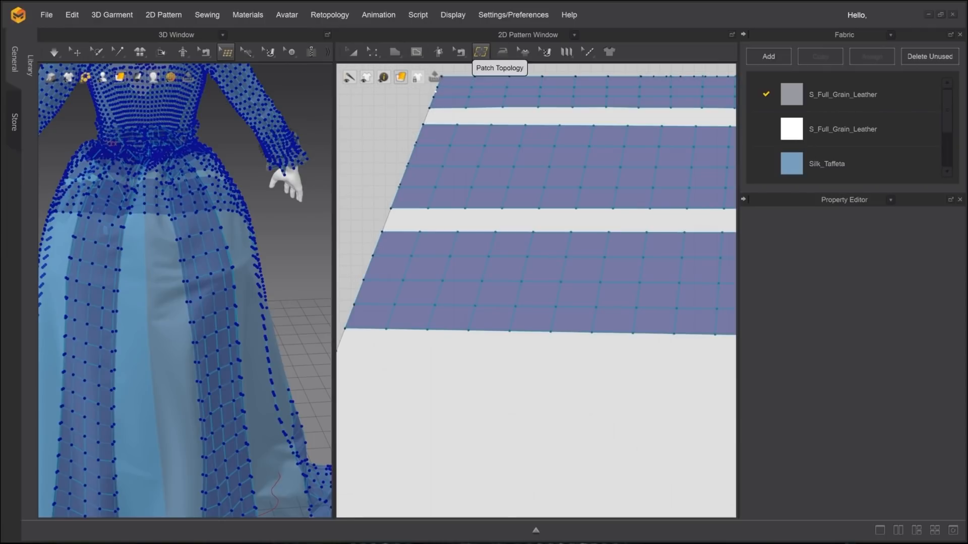
left_click(480, 51)
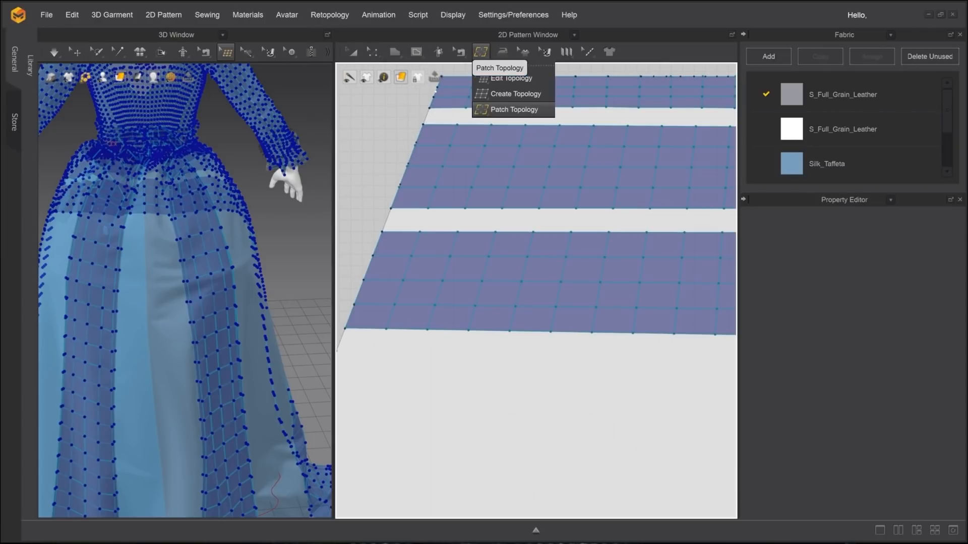
left_click(484, 78)
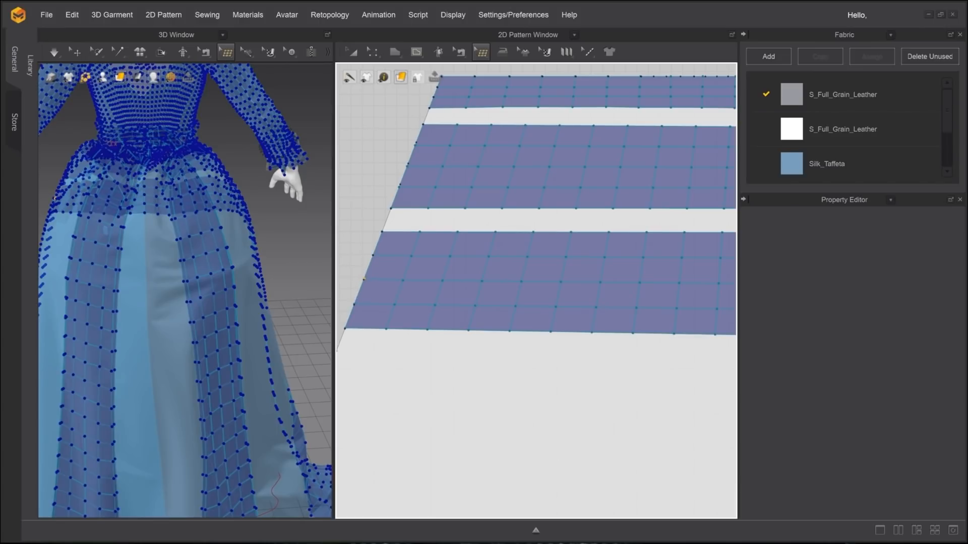
scroll(378, 292, "up", 5)
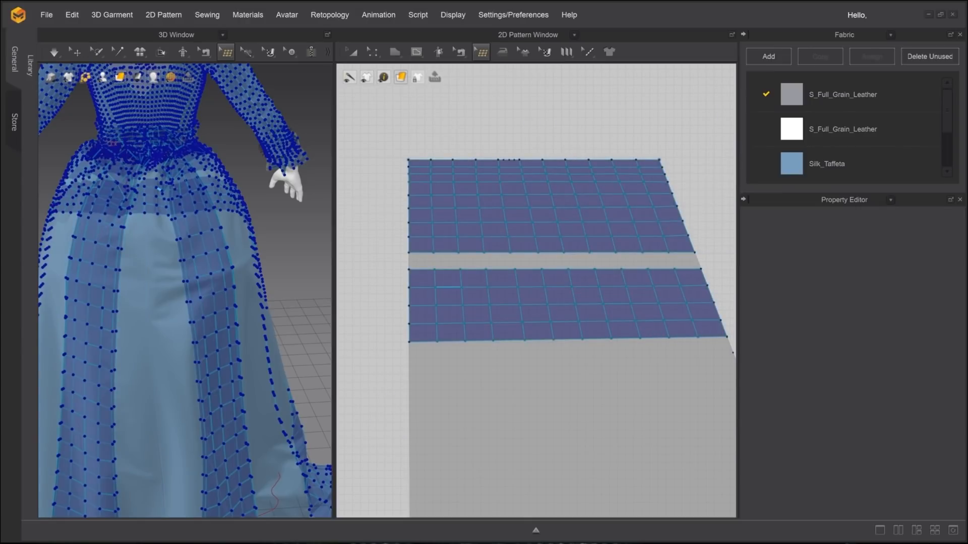
Use Create Topology to fill the remaining gap between the two patches with a row of quads
left_click(482, 52)
left_click(515, 94)
middle_click_drag(547, 263, 503, 249)
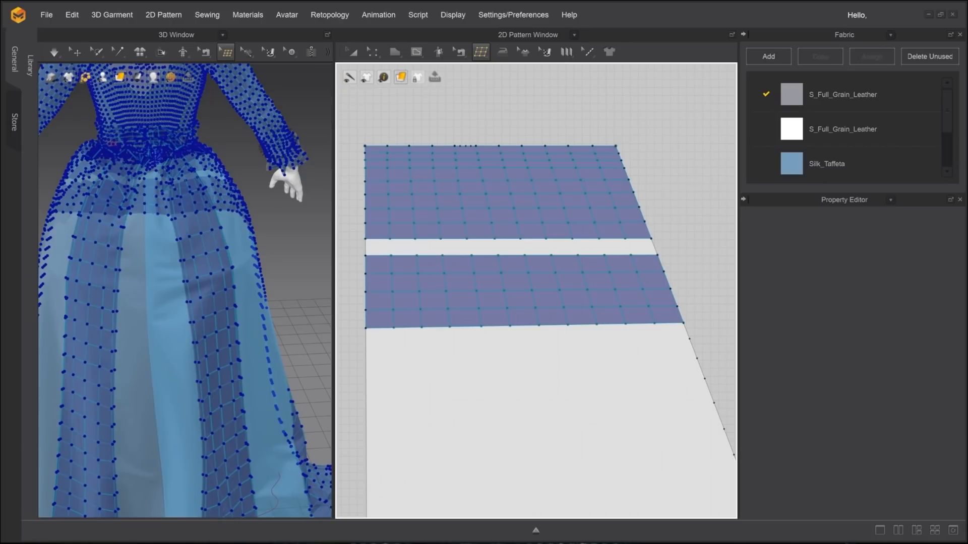
left_click_drag(378, 247, 564, 247)
left_click_drag(564, 247, 641, 247)
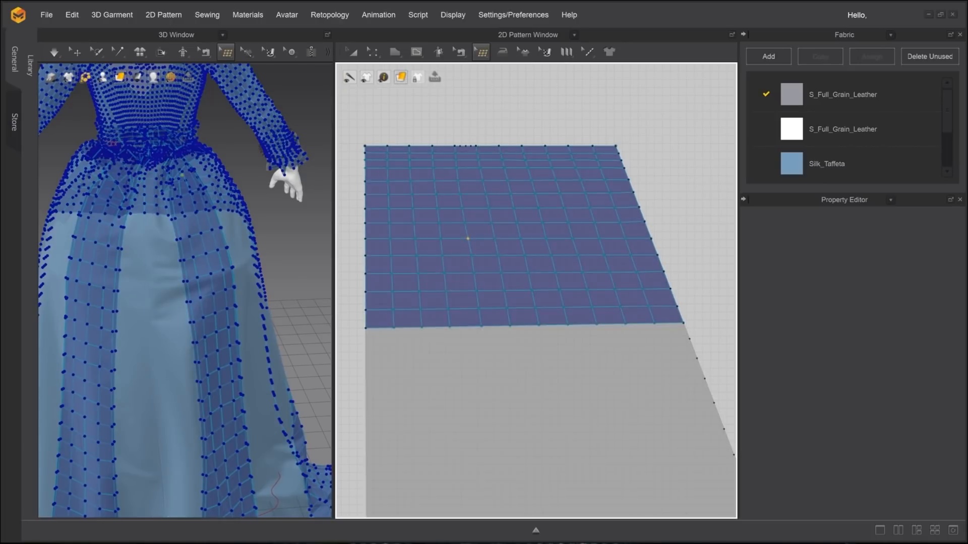
scroll(467, 237, "up", 2)
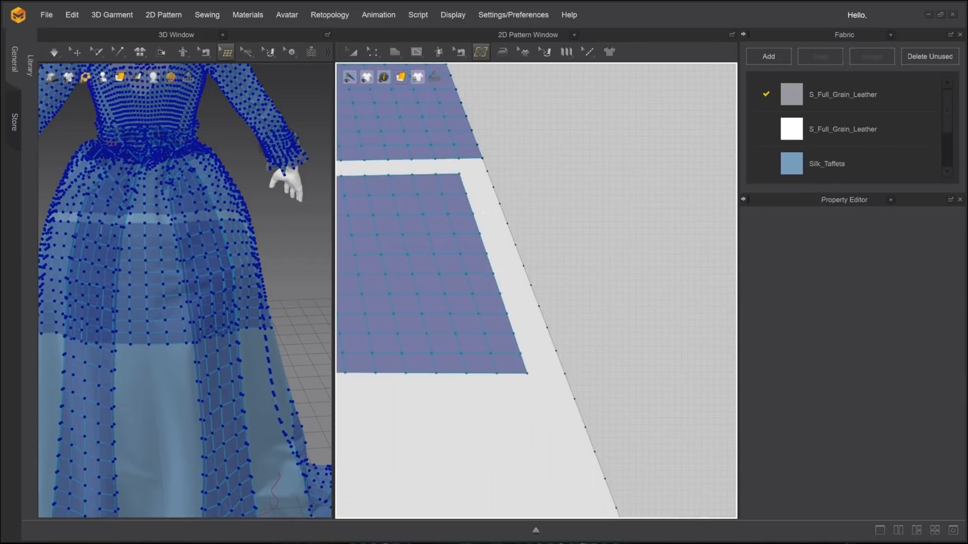
Examine the underside of the gown's hem and the selected hem facing strip in the 3D view
left_click(426, 223)
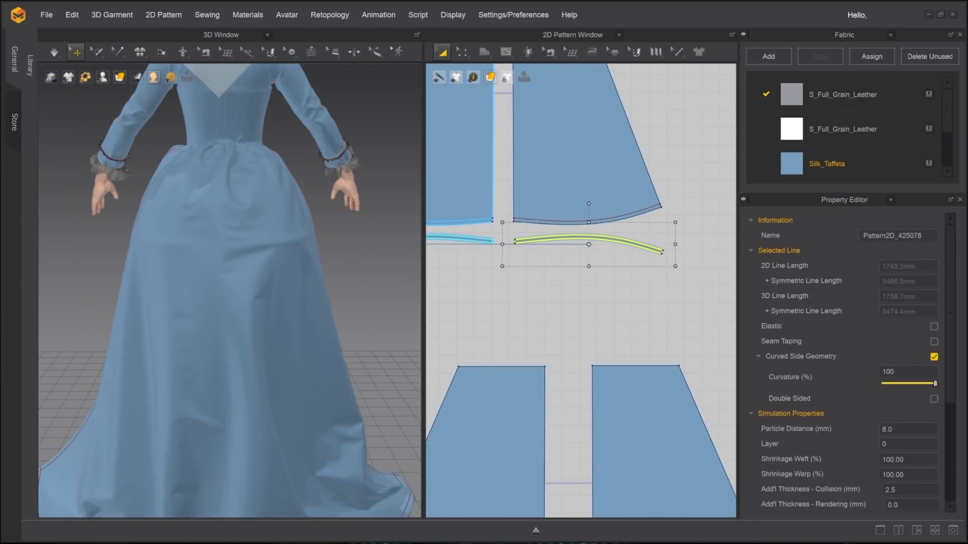
middle_click_drag(229, 323, 237, 217)
right_click_drag(237, 282, 202, 182)
middle_click_drag(237, 303, 232, 262)
right_click_drag(231, 283, 353, 307)
scroll(230, 291, "up", 6)
scroll(229, 291, "down", 4)
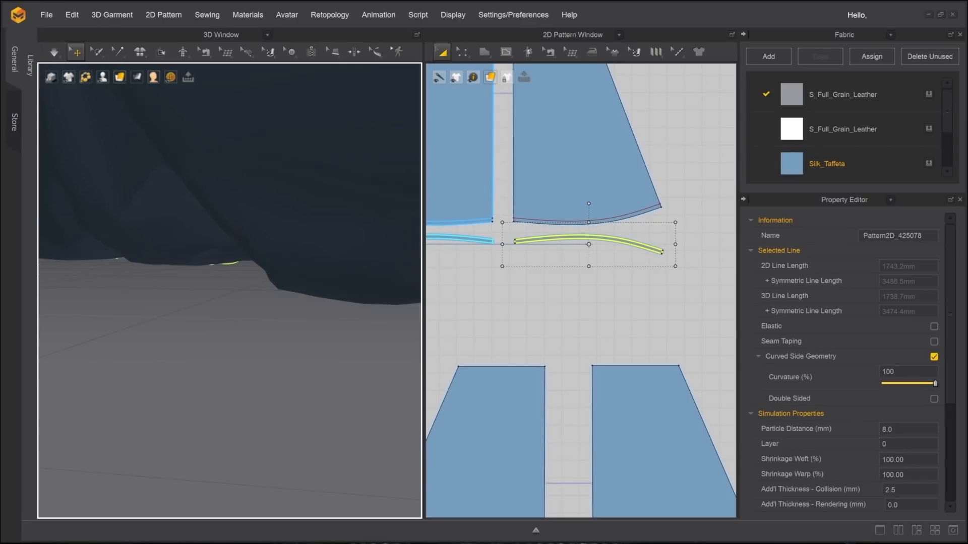
right_click_drag(230, 291, 194, 247)
Enlarge the 2D Pattern Window and use Create Topology to build the first three quads at the unmeshed end of the curved hem strip
left_click_drag(424, 283, 99, 282)
middle_click_drag(434, 282, 358, 286)
scroll(353, 202, "up", 3)
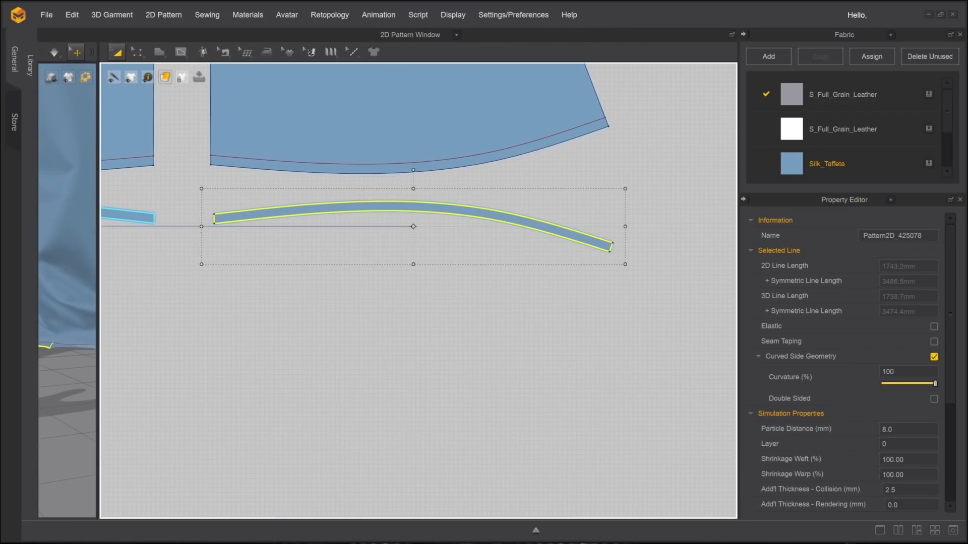
middle_click_drag(469, 194, 367, 172)
scroll(367, 173, "down", 2)
left_click(246, 51)
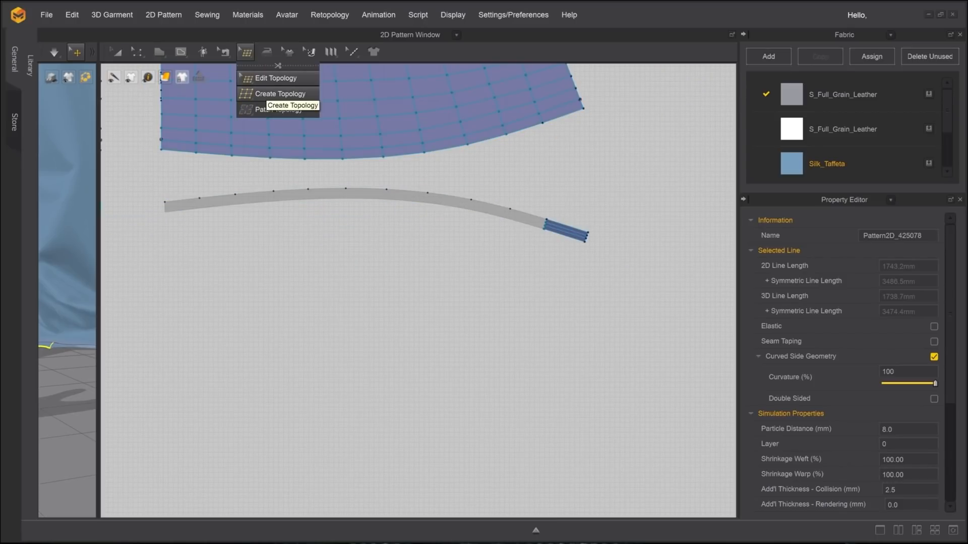
left_click(280, 94)
scroll(153, 278, "up", 2)
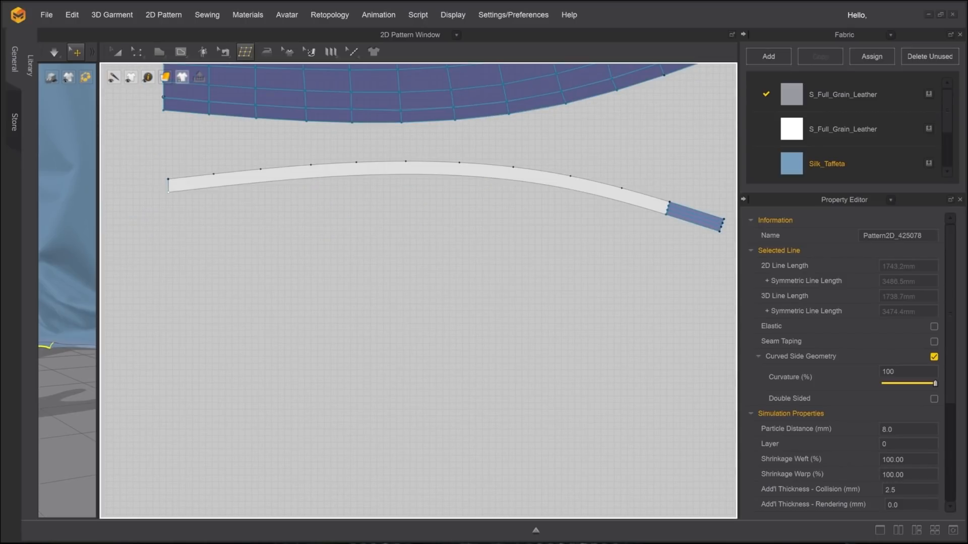
left_click(214, 187)
left_click(214, 174)
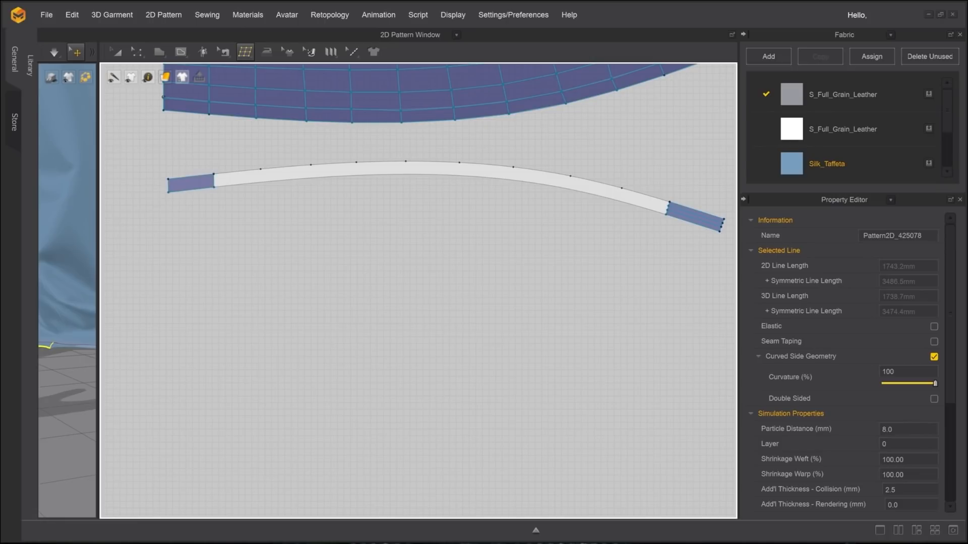
left_click(262, 182)
left_click(261, 170)
left_click(311, 178)
left_click(311, 165)
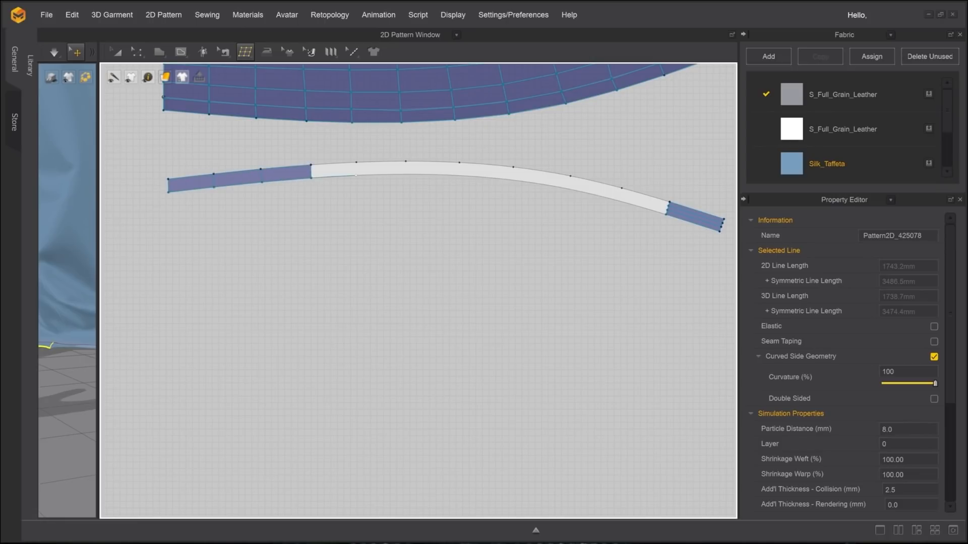
Continue the row of quads along the curved hem strip with six more, leaving one gap before the meshed end
left_click(358, 175)
left_click(357, 162)
left_click(405, 174)
left_click(406, 162)
left_click(356, 163)
left_click(405, 174)
left_click(458, 175)
left_click(459, 162)
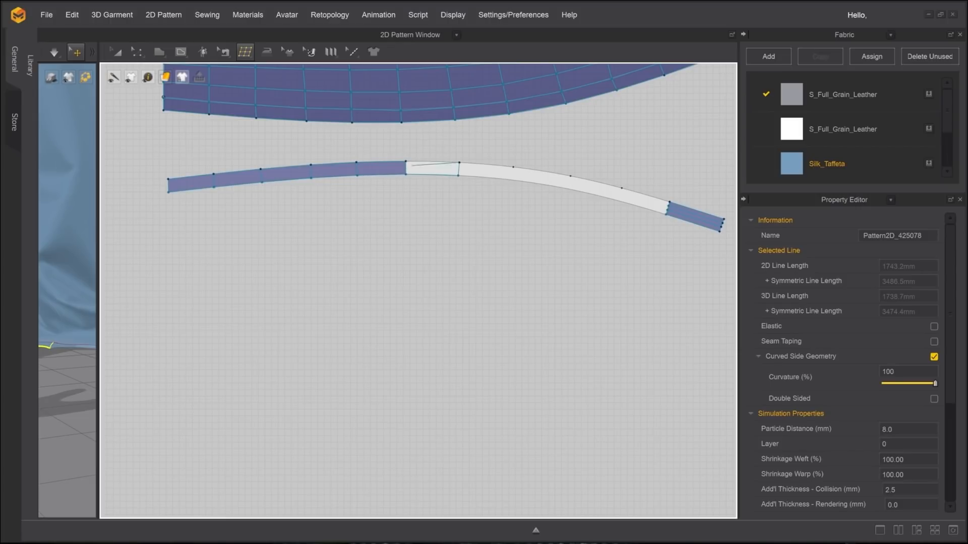
left_click(405, 162)
left_click(512, 180)
left_click(513, 167)
left_click(459, 163)
left_click(568, 189)
left_click(570, 176)
left_click(619, 200)
left_click(622, 188)
Use Create Topology to split the new hem strip quads lengthwise into three rows, matching the already meshed end
left_click(245, 52)
left_click(282, 80)
scroll(282, 194, "up", 2)
left_click_drag(255, 195, 253, 194)
scroll(254, 194, "up", 2)
scroll(420, 200, "down", 2)
middle_click_drag(420, 200, 292, 185)
left_click_drag(292, 185, 291, 185)
middle_click_drag(290, 185, 129, 163)
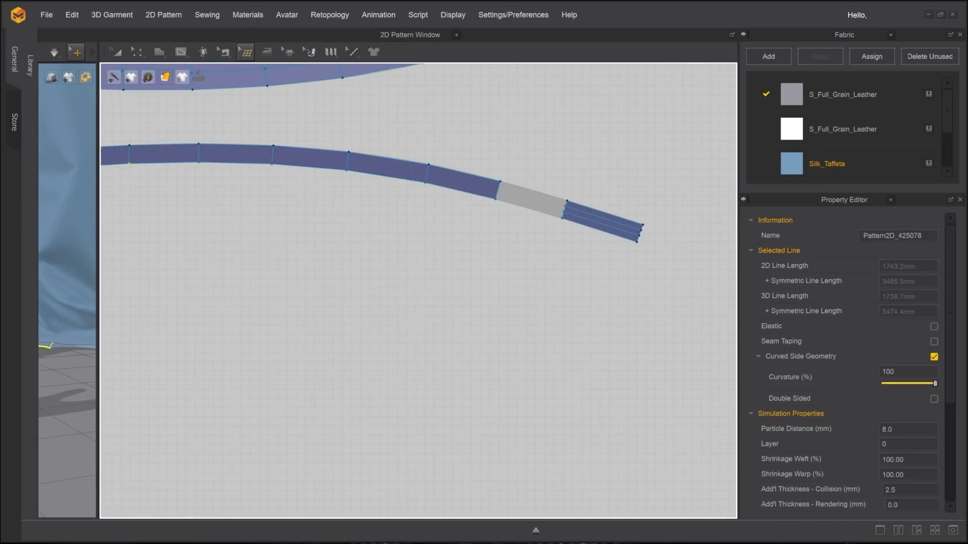
middle_click_drag(463, 182, 307, 174)
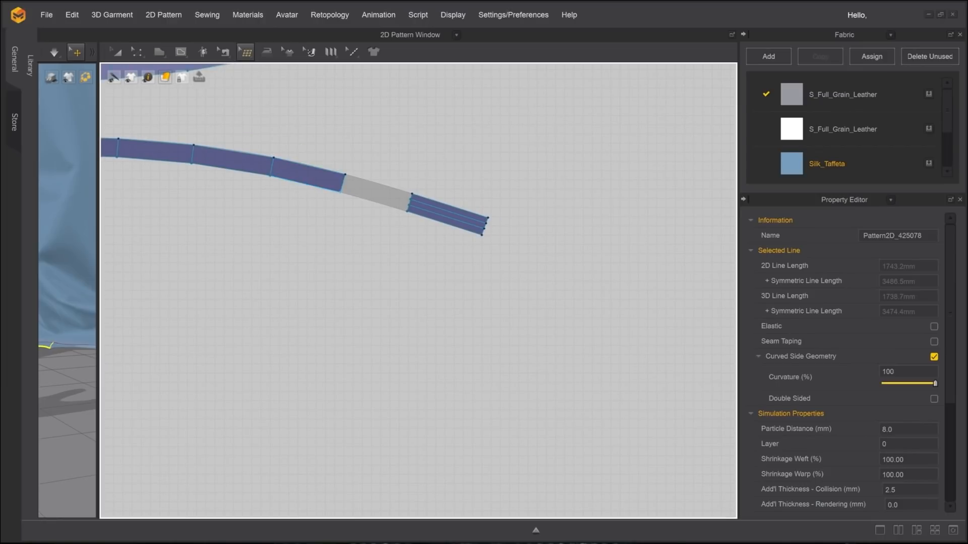
left_click(245, 52)
left_click(280, 94)
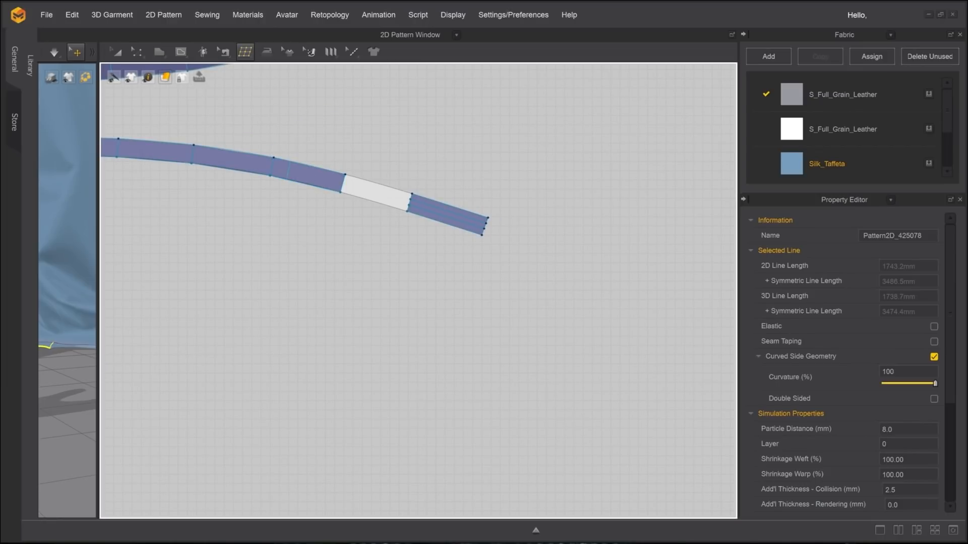
scroll(230, 143, "up", 2)
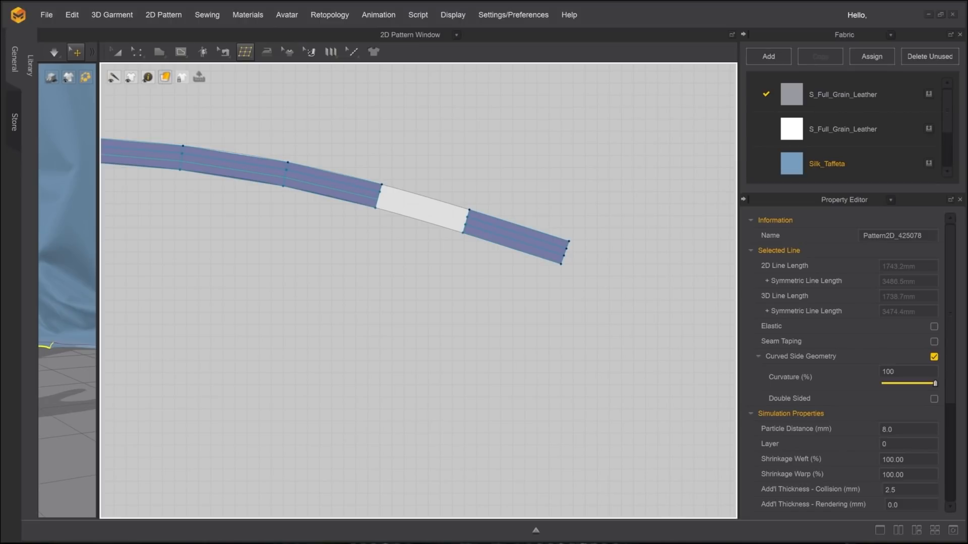
Fill the remaining gap in the hem strip with three quads joining the matching points on both sides
middle_click_drag(444, 224, 333, 209)
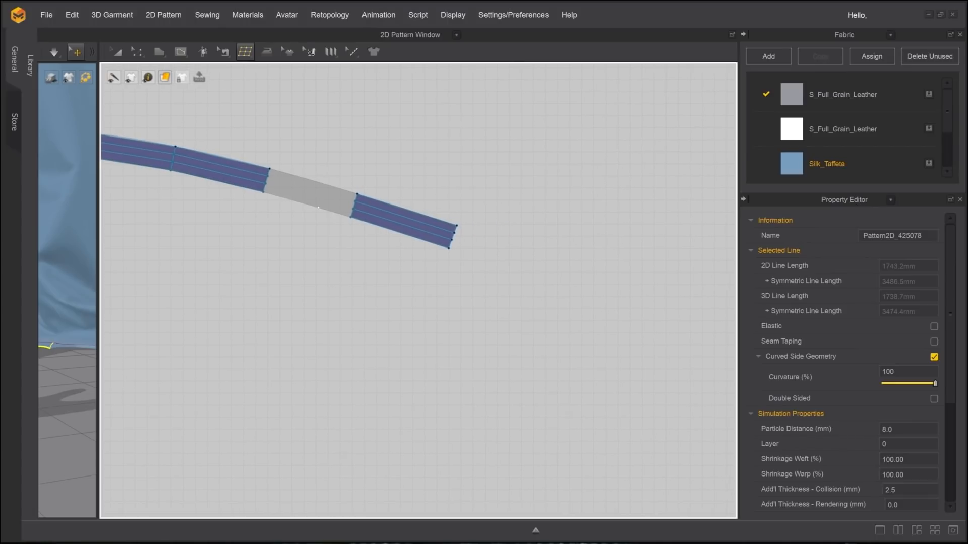
scroll(348, 225, "up", 3)
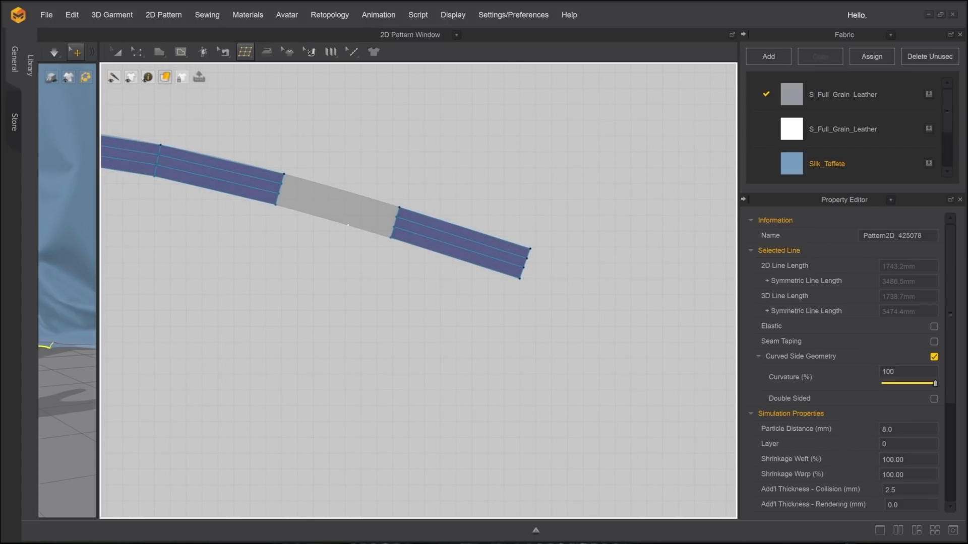
left_click(245, 52)
left_click(260, 79)
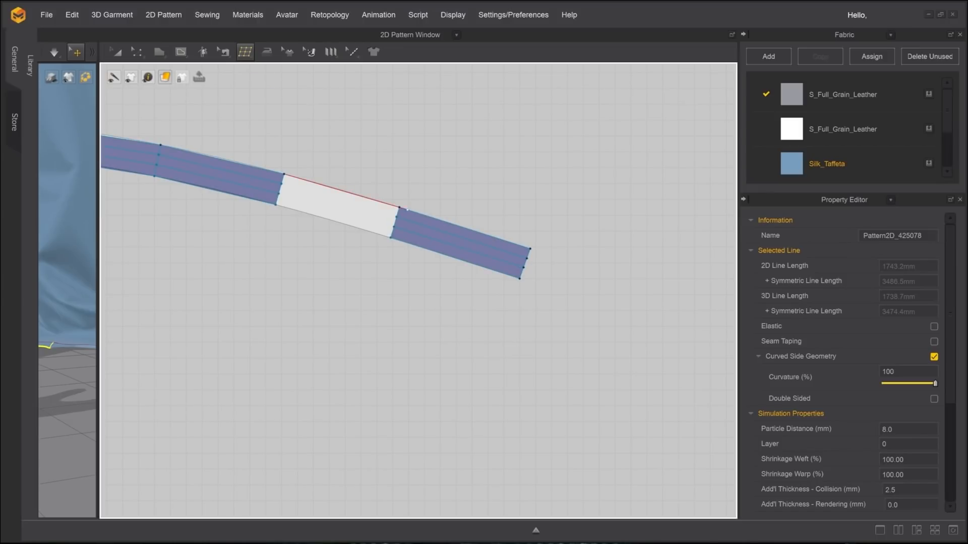
left_click(396, 217)
left_click(282, 184)
left_click(278, 193)
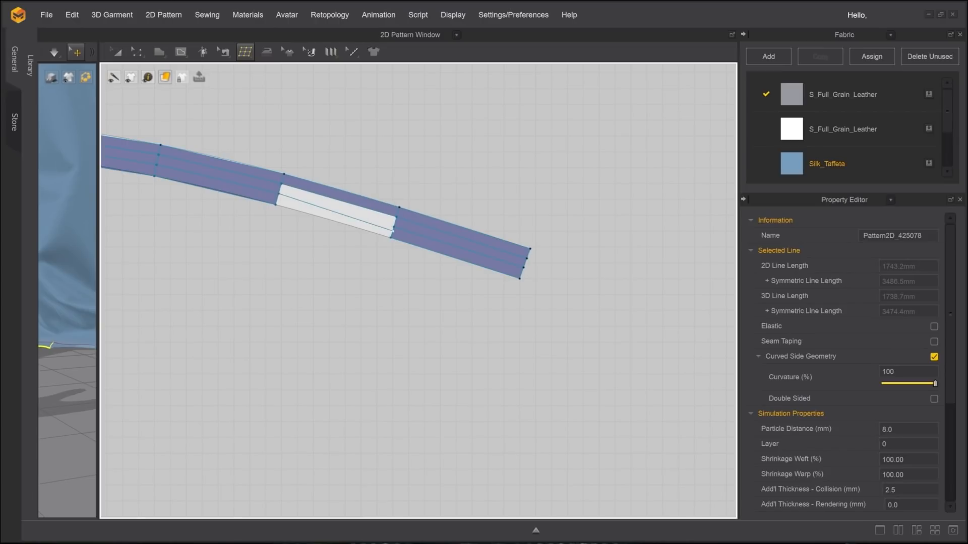
left_click(394, 227)
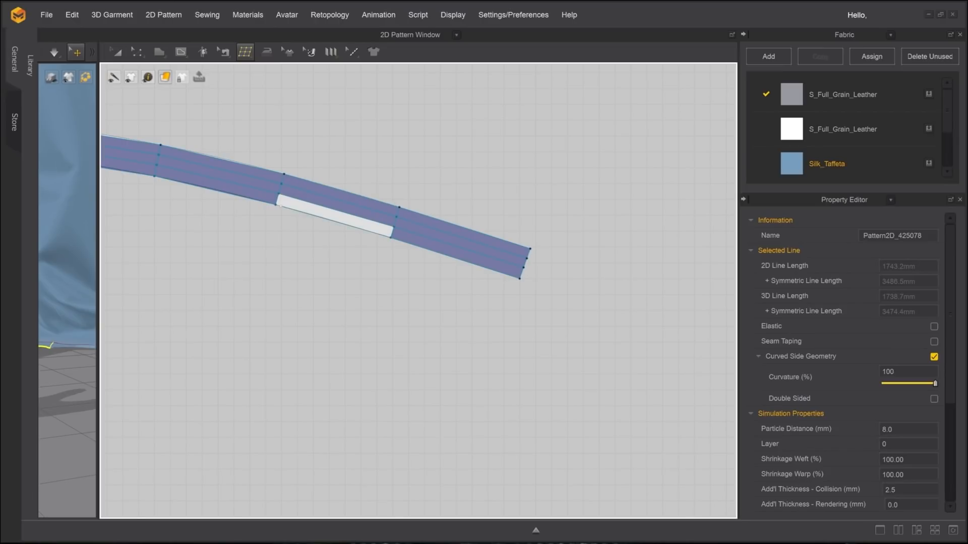
left_click(277, 196)
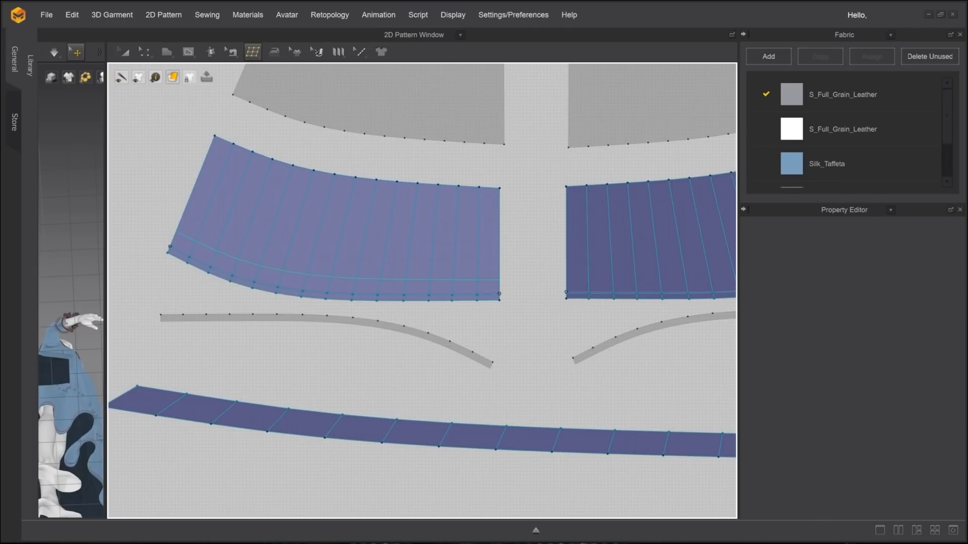
Insert horizontal edge loops across the curved lower skirt panel with Create Topology
left_click(360, 259)
left_click(360, 183)
Create a four-sided patch on the tall skirt panel above, with 14 subdivisions on its top and bottom edges and 1 on its sides
middle_click_drag(363, 100, 281, 279)
scroll(281, 279, "down", 2)
left_click(252, 52)
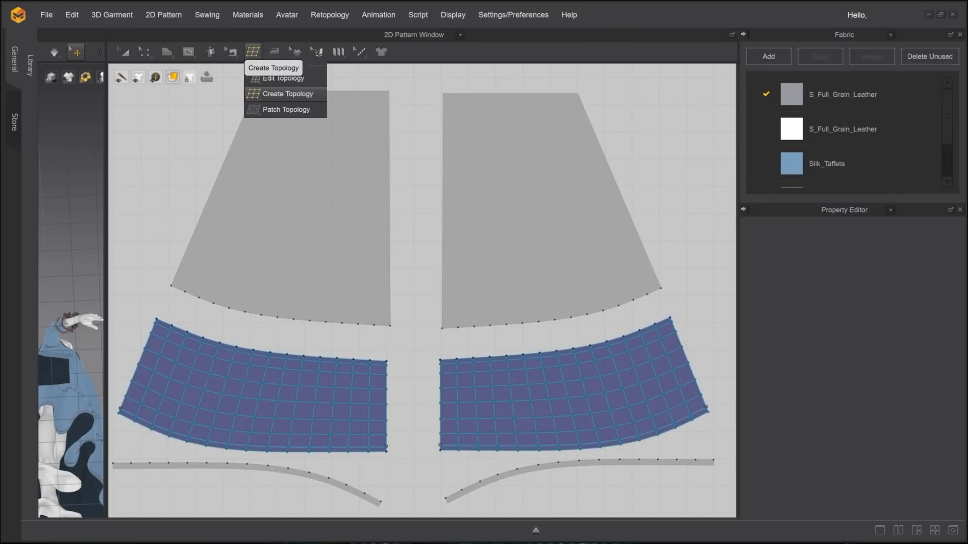
left_click(286, 109)
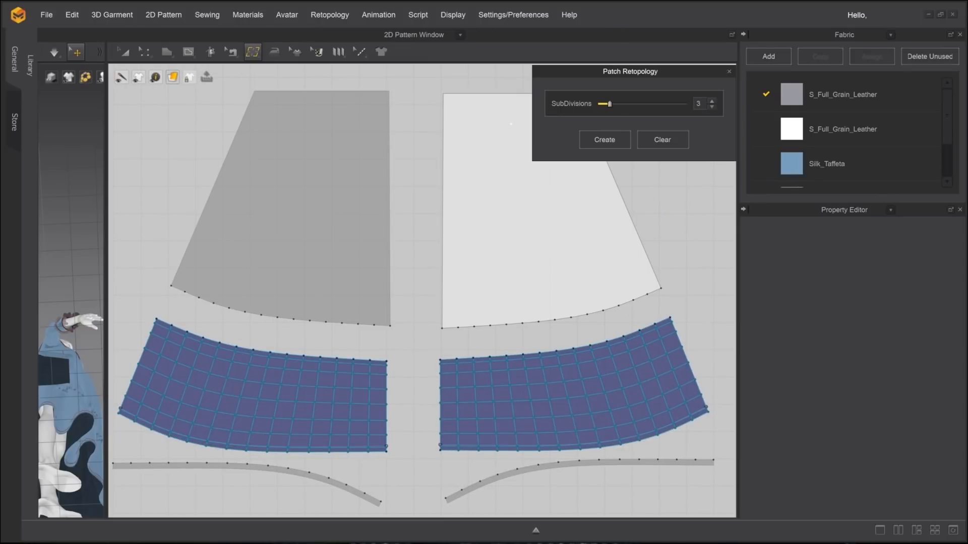
left_click_drag(641, 104, 657, 104)
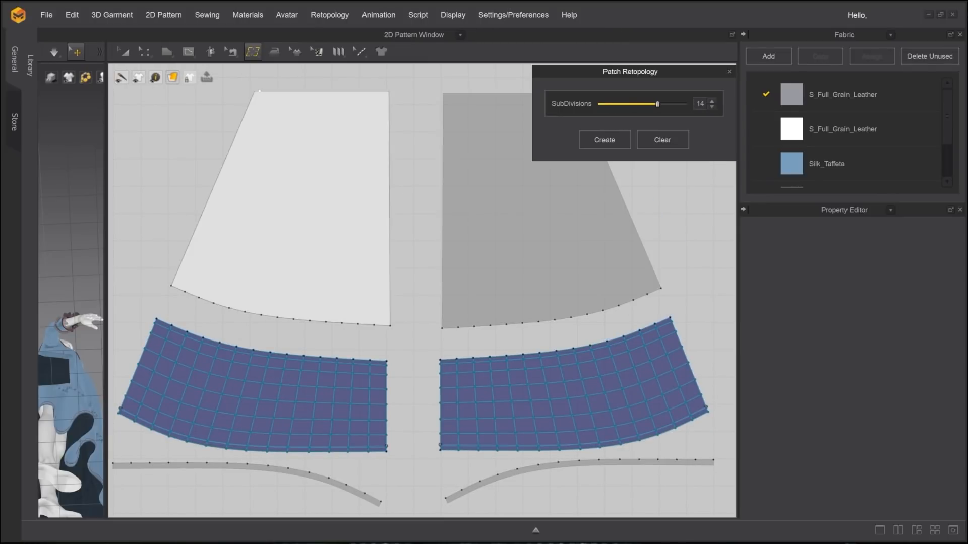
left_click(255, 92)
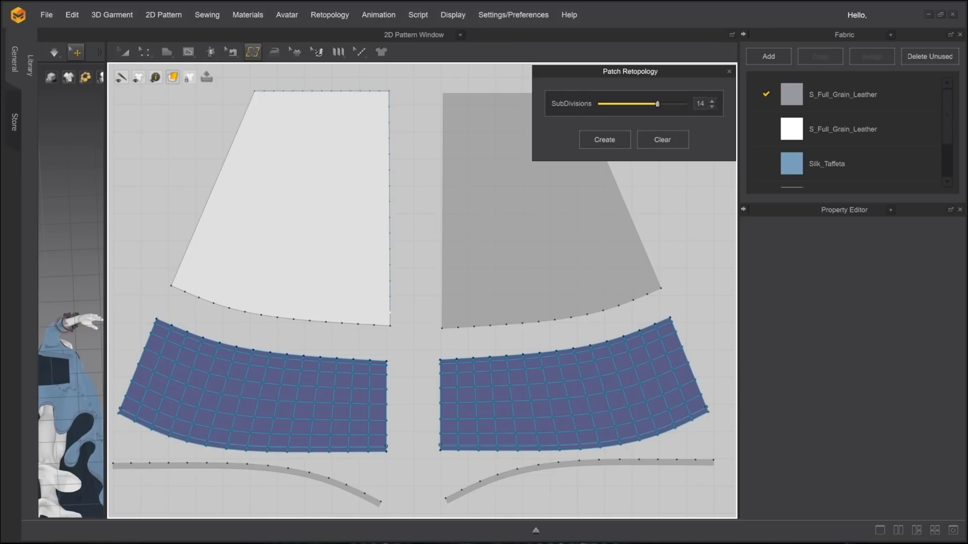
left_click_drag(657, 104, 601, 104)
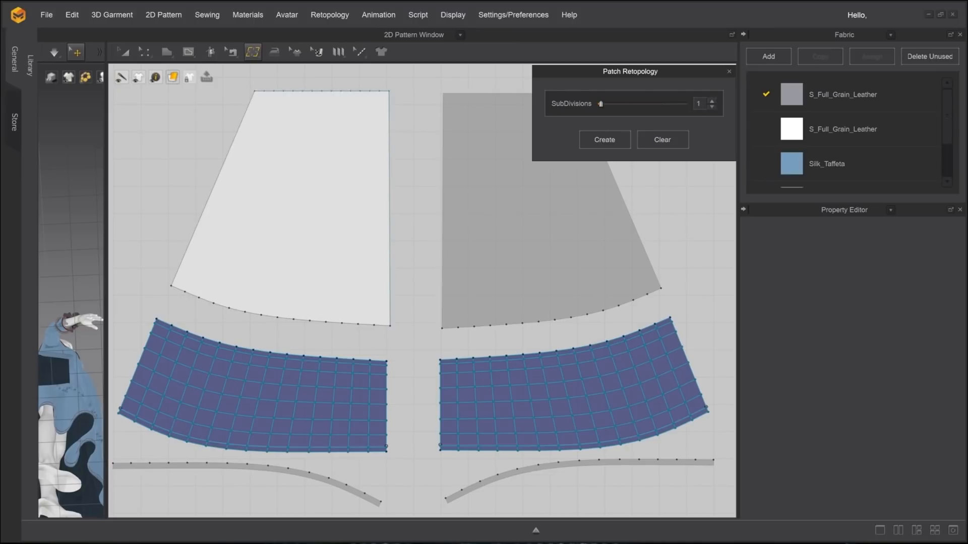
left_click(390, 325)
left_click(171, 285)
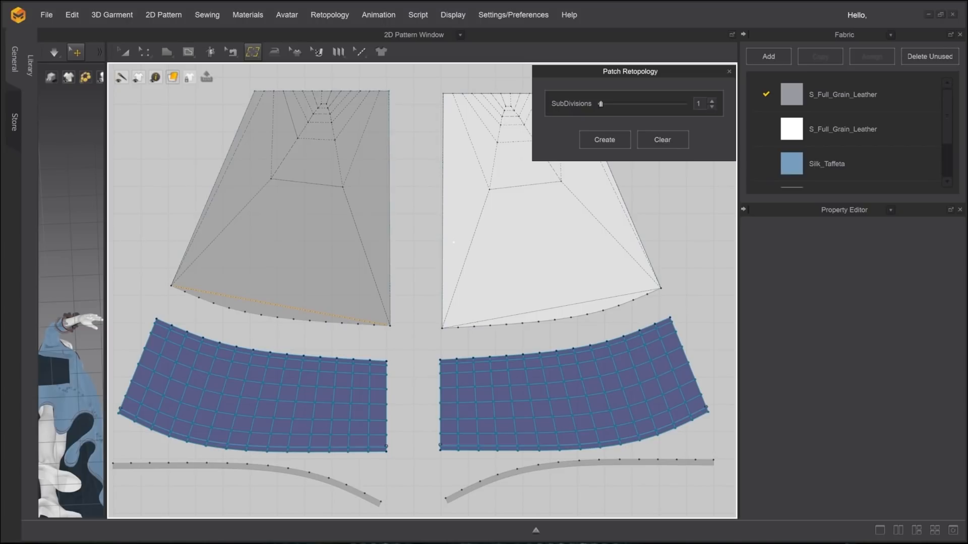
left_click_drag(653, 104, 658, 104)
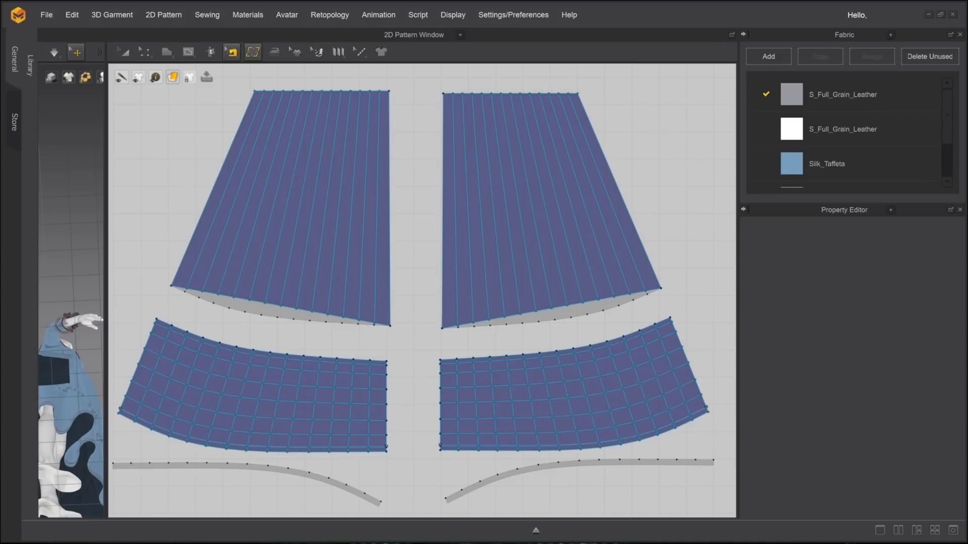
Use Edit Topology to move the patch's bottom edge points onto the panel's curved lower outline
left_click(253, 51)
left_click(267, 80)
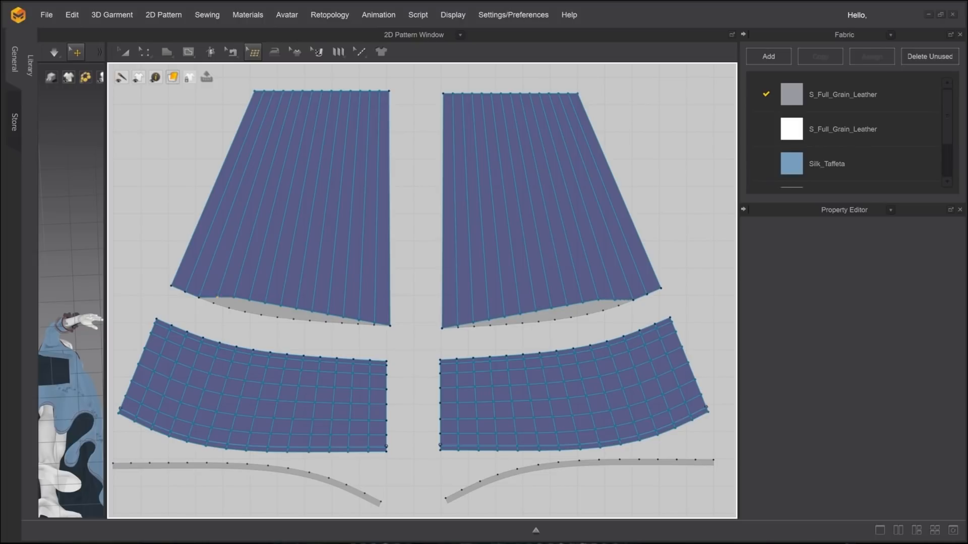
left_click_drag(234, 297, 228, 307)
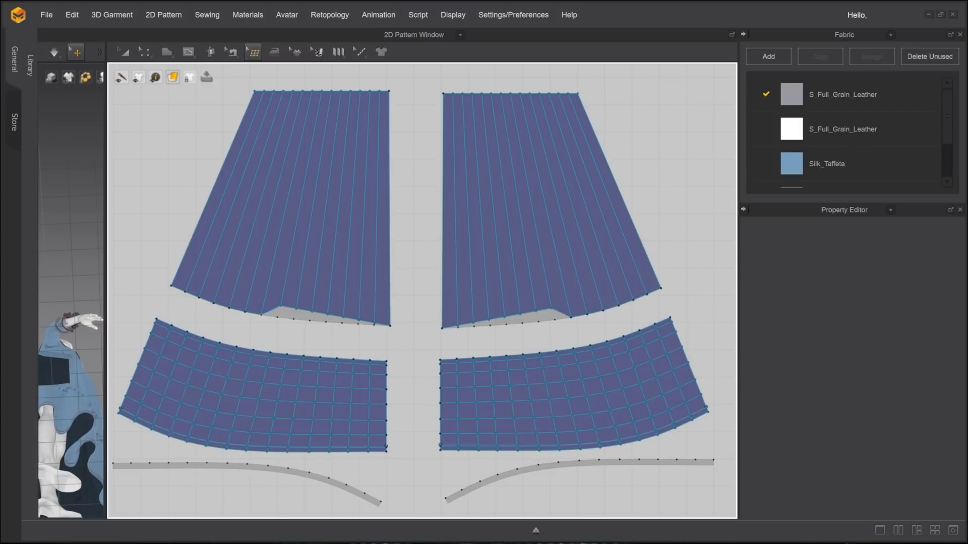
left_click_drag(281, 306, 277, 317)
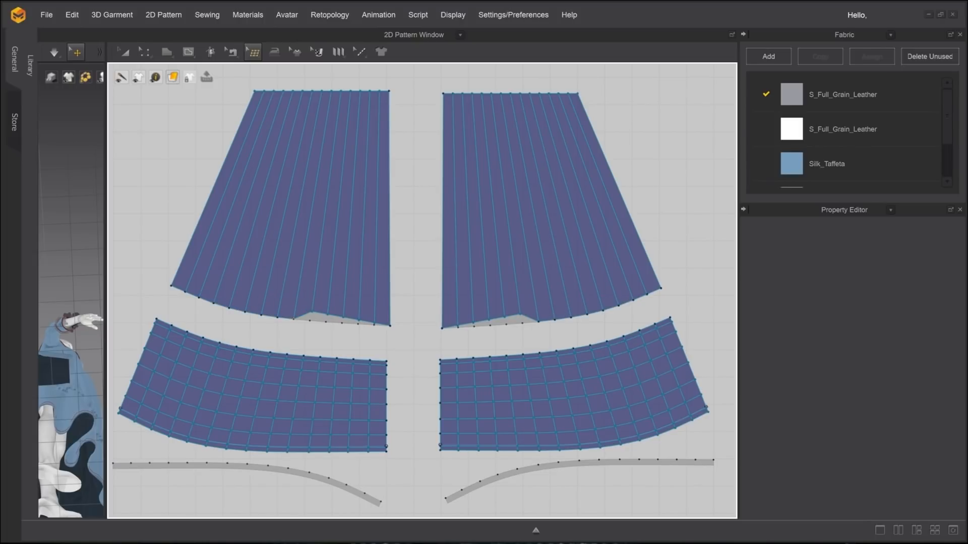
left_click_drag(312, 312, 327, 316)
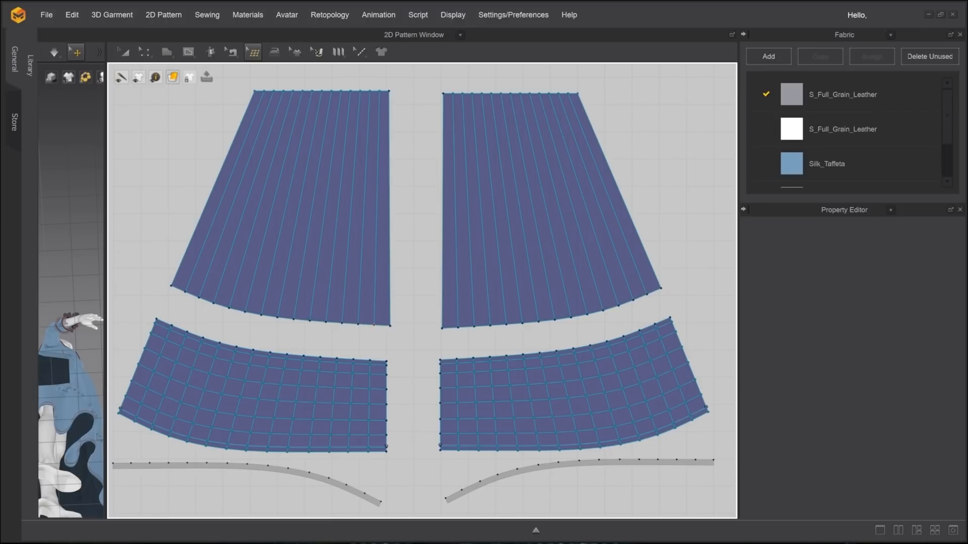
Use Create Topology to insert horizontal edge loops over the full height of the tall skirt panel
scroll(142, 184, "down", 7)
middle_click_drag(141, 184, 120, 184)
scroll(186, 194, "up", 6)
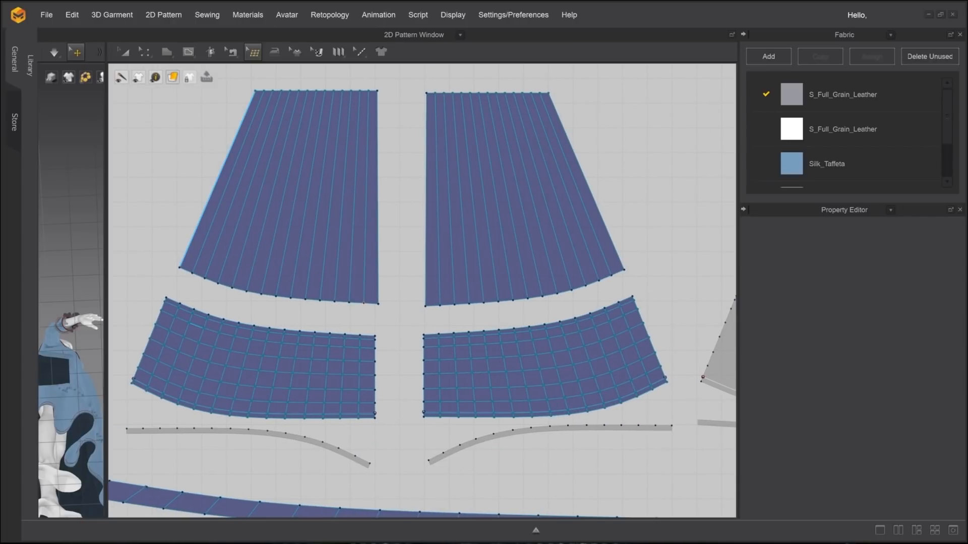
left_click(253, 52)
left_click(282, 94)
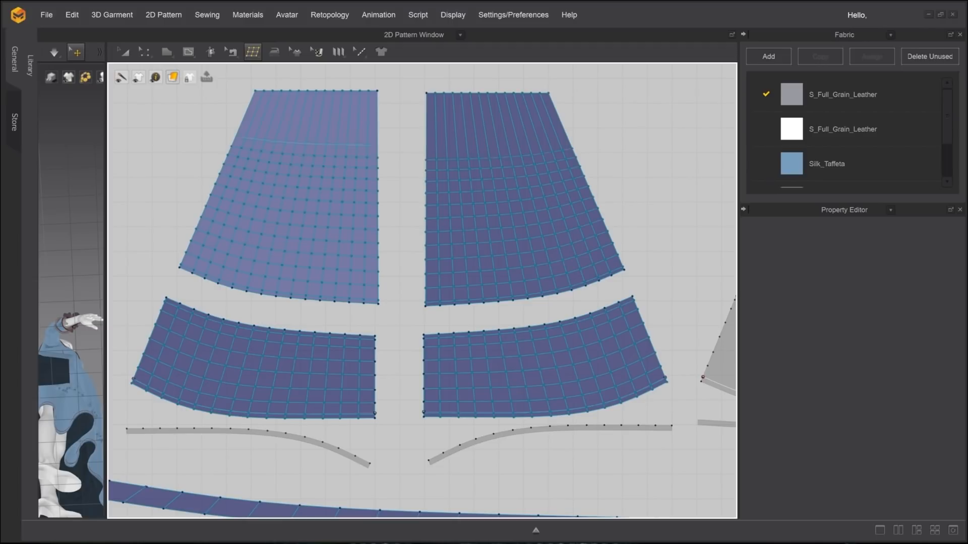
scroll(186, 103, "up", 3)
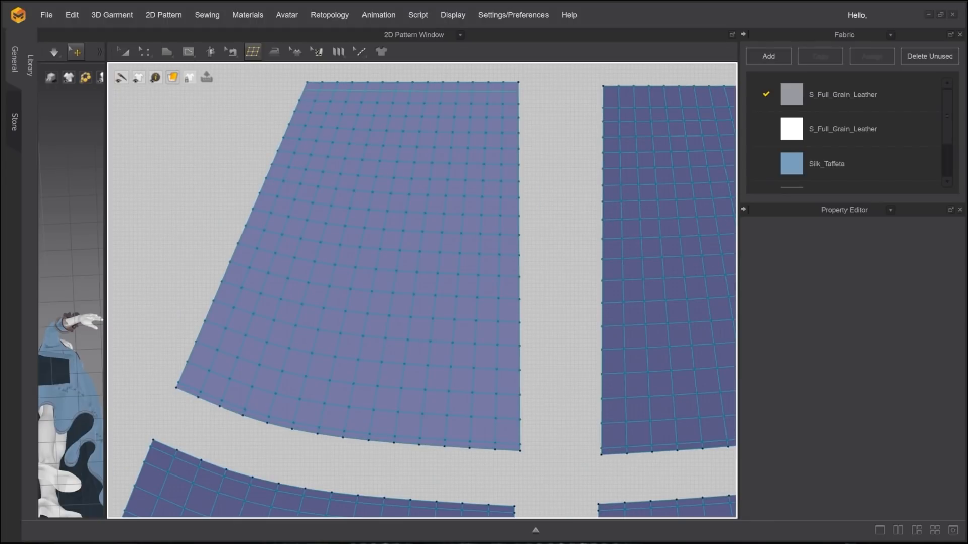
Use Patch Topology to create a four-sided patch with vertical divisions on the neighbouring pair of unmeshed skirt panels
scroll(282, 186, "down", 5)
middle_click_drag(465, 318, 238, 259)
scroll(414, 144, "up", 3)
left_click(253, 52)
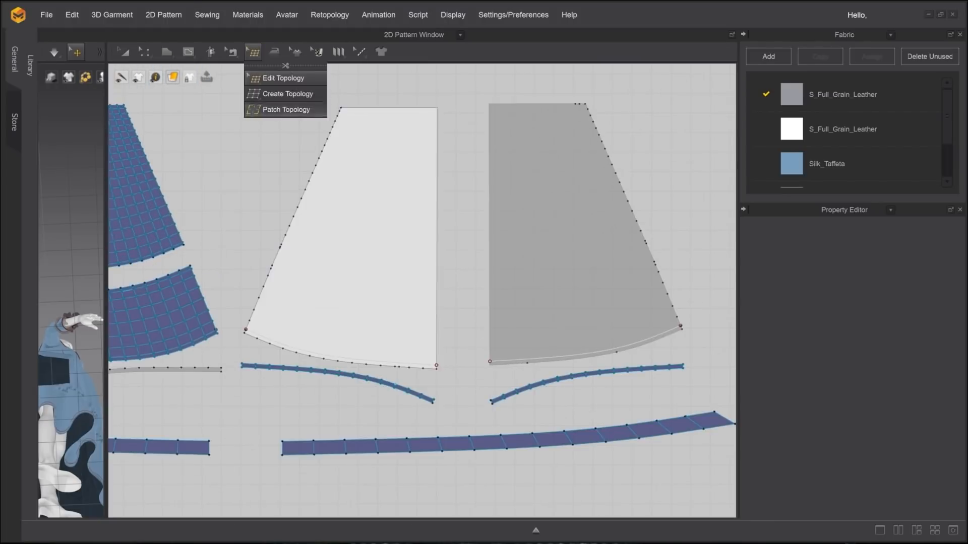
left_click(286, 109)
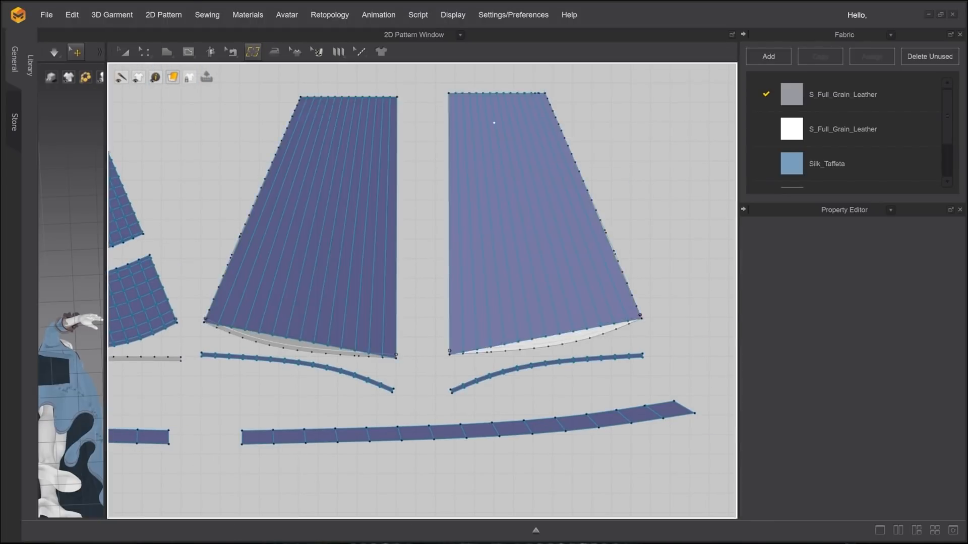
scroll(421, 291, "up", 5)
scroll(422, 291, "down", 2)
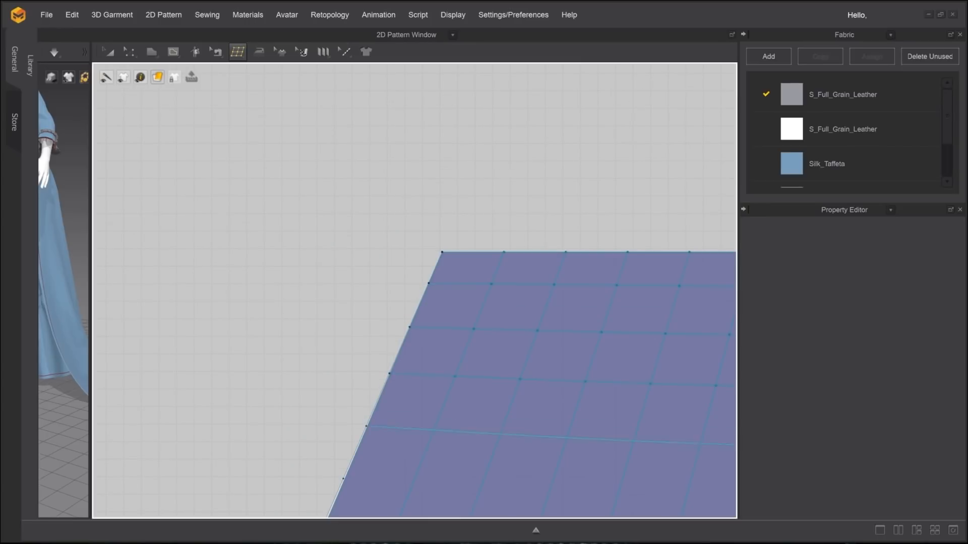
Use Edit Topology to move the patch points along the tall skirt panel's slanted side onto the panel outline
scroll(413, 291, "up", 5)
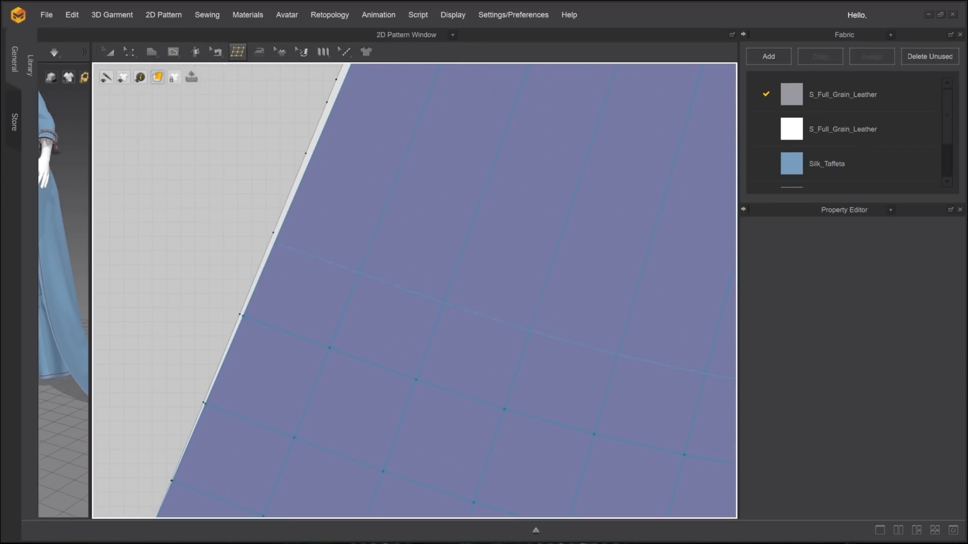
left_click(238, 52)
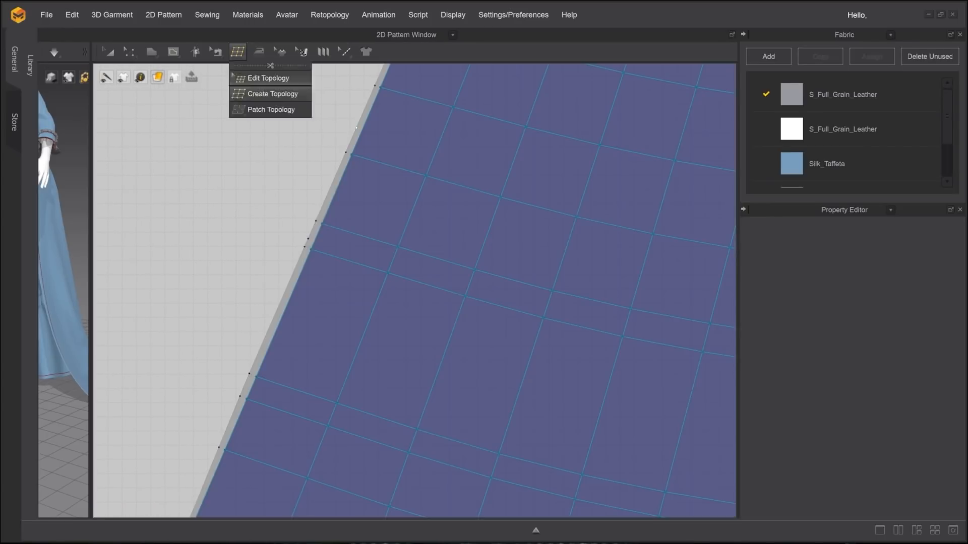
left_click(267, 78)
scroll(242, 181, "up", 3)
left_click_drag(400, 331, 400, 328)
left_click_drag(490, 151, 479, 147)
middle_click_drag(479, 146, 298, 352)
middle_click_drag(357, 223, 252, 382)
left_click_drag(322, 265, 306, 258)
left_click_drag(363, 141, 357, 139)
middle_click_drag(357, 139, 262, 418)
left_click_drag(378, 160, 372, 167)
scroll(262, 200, "up", 3)
middle_click_drag(473, 137, 415, 238)
scroll(328, 323, "down", 4)
middle_click_drag(329, 356, 345, 233)
scroll(262, 353, "up", 3)
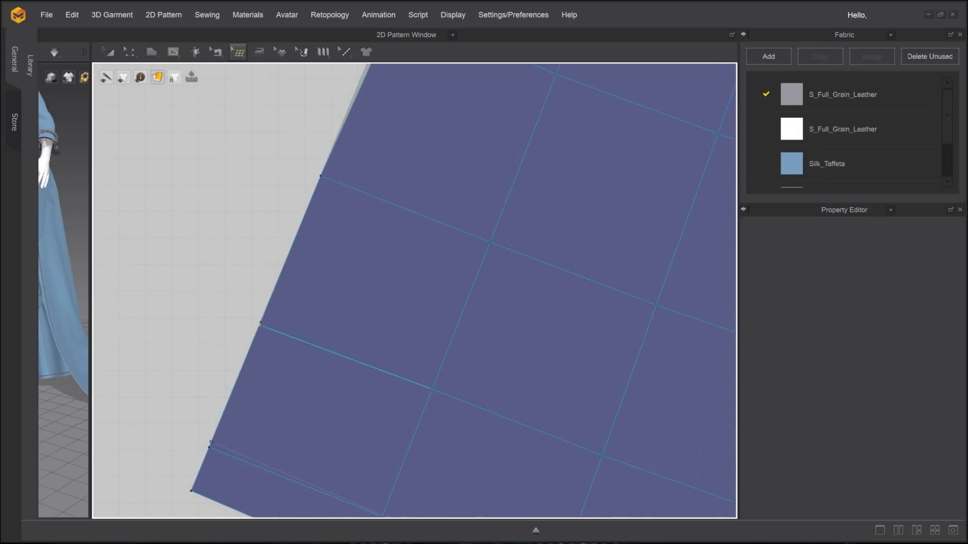
Use Edit Topology to straighten the row of mesh points just above the skirt panel's lower edge
scroll(325, 272, "down", 8)
scroll(280, 287, "up", 5)
scroll(424, 157, "up", 5)
left_click(239, 53)
left_click(267, 79)
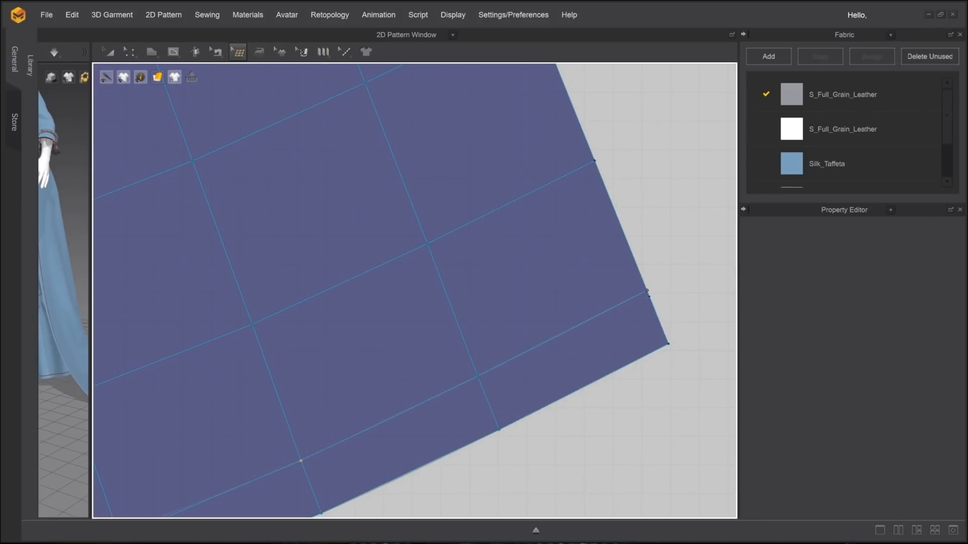
middle_click_drag(300, 460, 654, 179)
left_click_drag(286, 315, 282, 307)
scroll(282, 307, "down", 1)
middle_click_drag(283, 307, 684, 176)
middle_click_drag(184, 249, 650, 227)
left_click_drag(318, 242, 317, 235)
middle_click_drag(226, 237, 707, 258)
left_click_drag(444, 262, 443, 255)
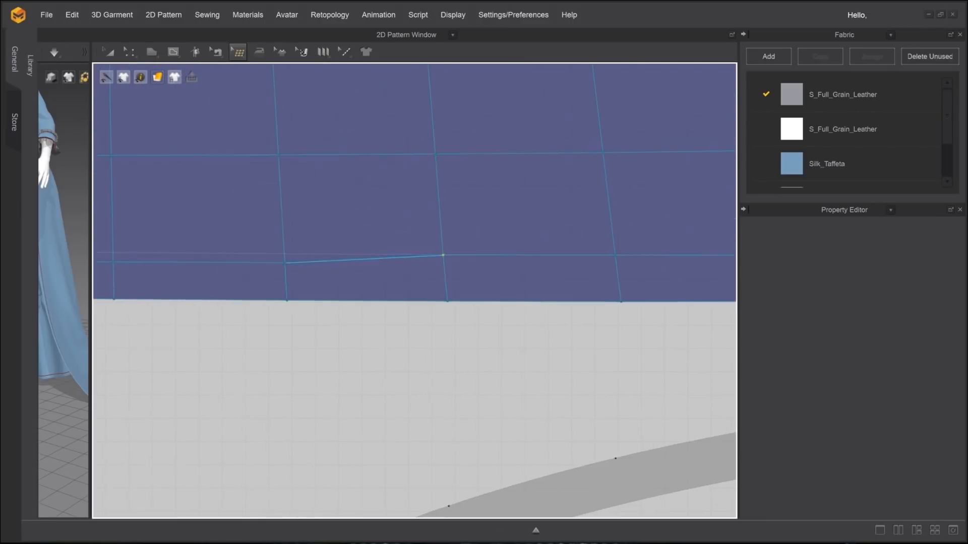
left_click_drag(286, 263, 285, 254)
middle_click_drag(282, 255, 499, 250)
left_click_drag(330, 258, 329, 249)
Use Create Topology to draw cross divisions between the long edges of the curved hem strip below the skirt panel
scroll(335, 266, "down", 7)
scroll(292, 303, "up", 6)
middle_click_drag(242, 434, 622, 173)
left_click(238, 52)
left_click(267, 92)
left_click(315, 204)
left_click(315, 178)
left_click(230, 203)
left_click(343, 184)
middle_click_drag(230, 203, 361, 186)
left_click(268, 159)
middle_click_drag(193, 185, 347, 173)
left_click(314, 183)
left_click(216, 189)
left_click(255, 184)
middle_click_drag(255, 184, 433, 162)
left_click(351, 178)
left_click(278, 199)
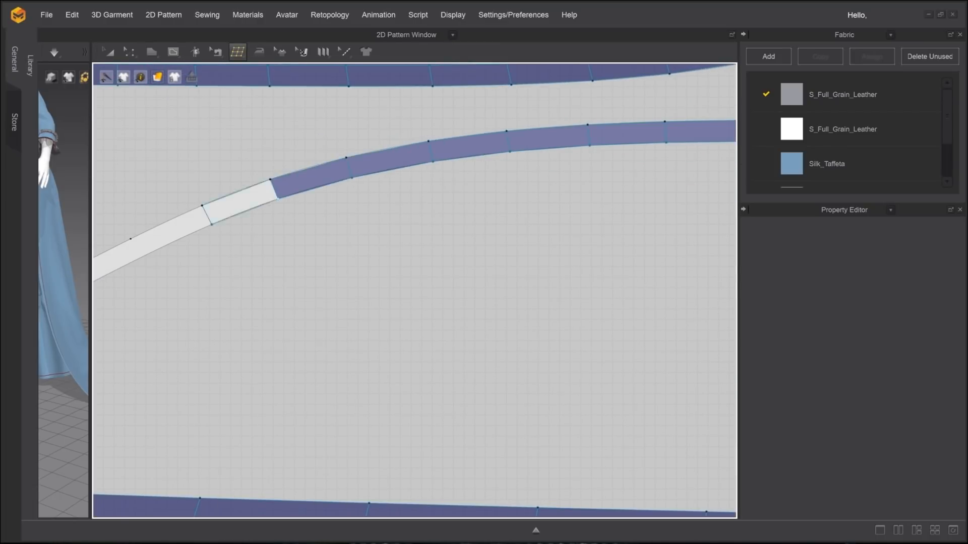
left_click(211, 224)
middle_click_drag(212, 225, 324, 191)
left_click(251, 225)
left_click(188, 257)
key("Escape")
Enlarge the 3D window, show the gown from the front and set its surface display to Wireframe on Surface
scroll(378, 386, "down", 12)
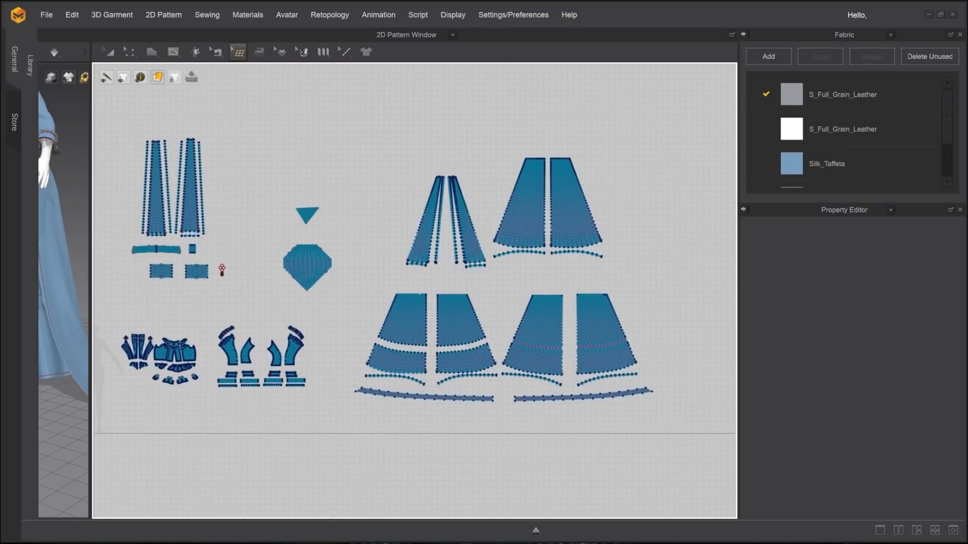
scroll(541, 173, "up", 3)
left_click_drag(91, 282, 460, 283)
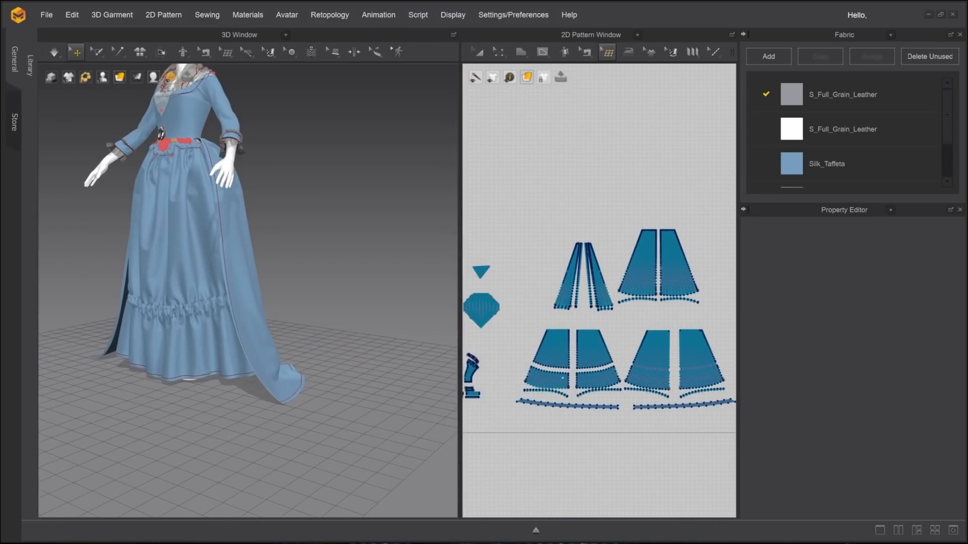
key("2")
left_click(120, 76)
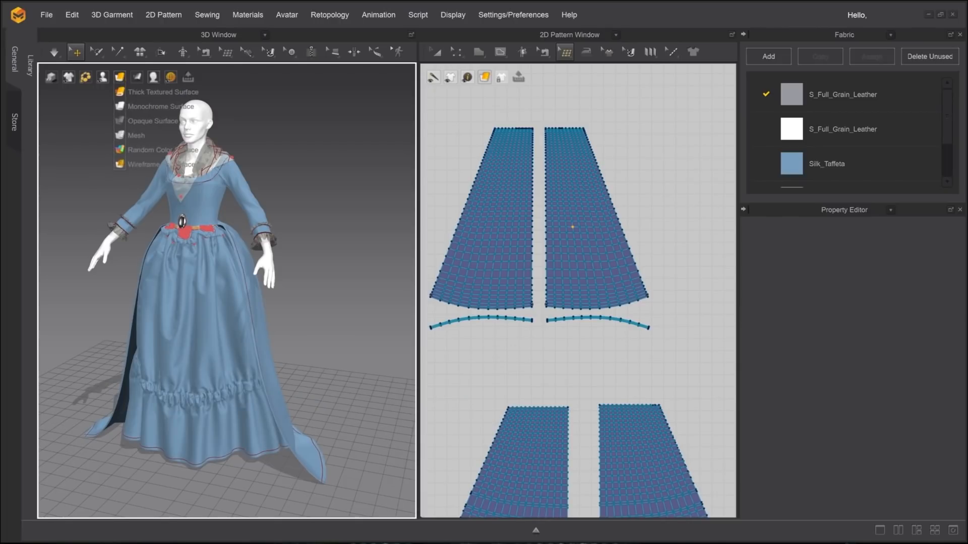
left_click(156, 92)
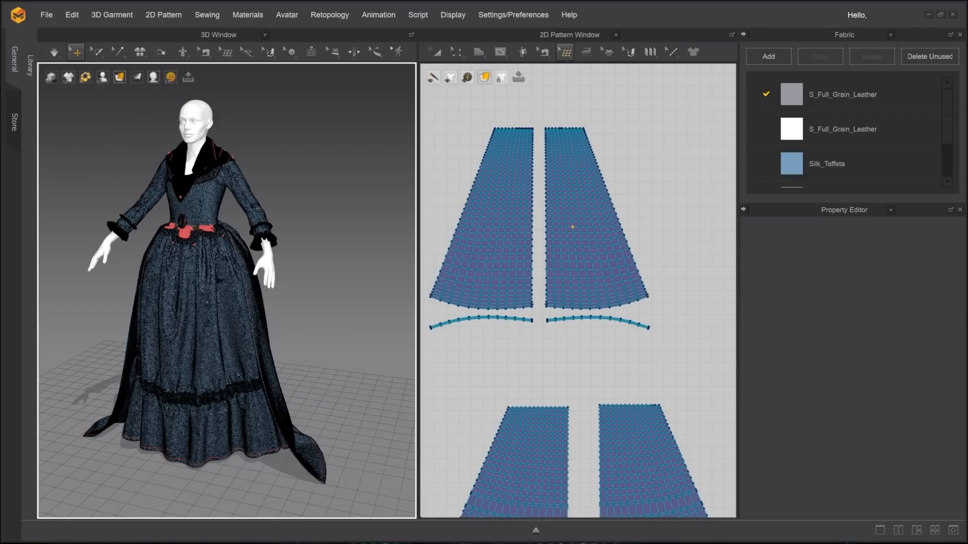
Remesh all patterns from the drawn topology with the replace option
middle_click_drag(605, 227, 635, 194)
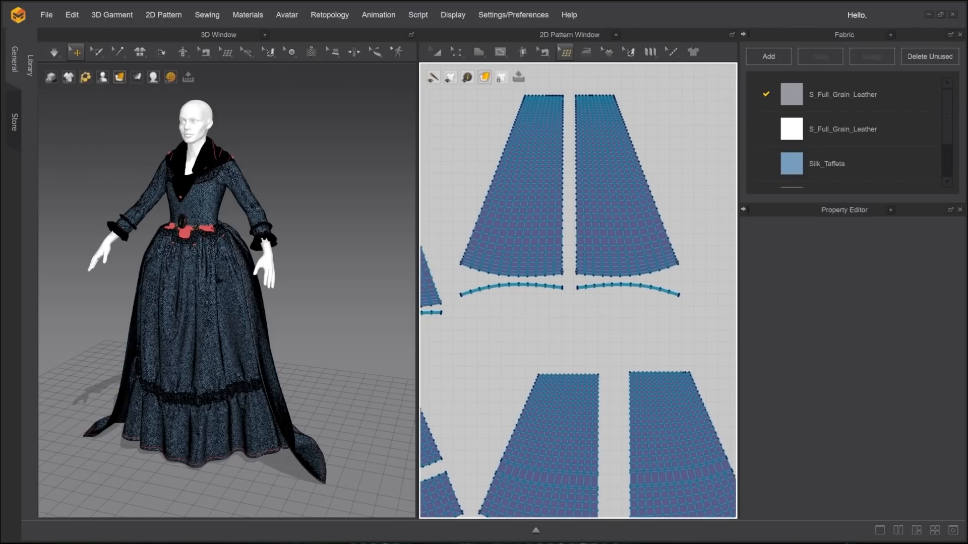
right_click(681, 125)
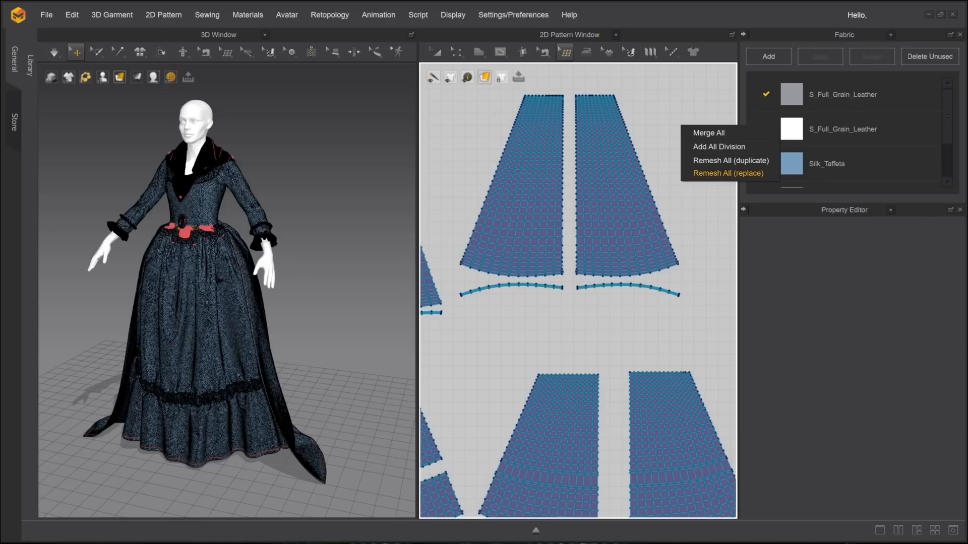
left_click(728, 173)
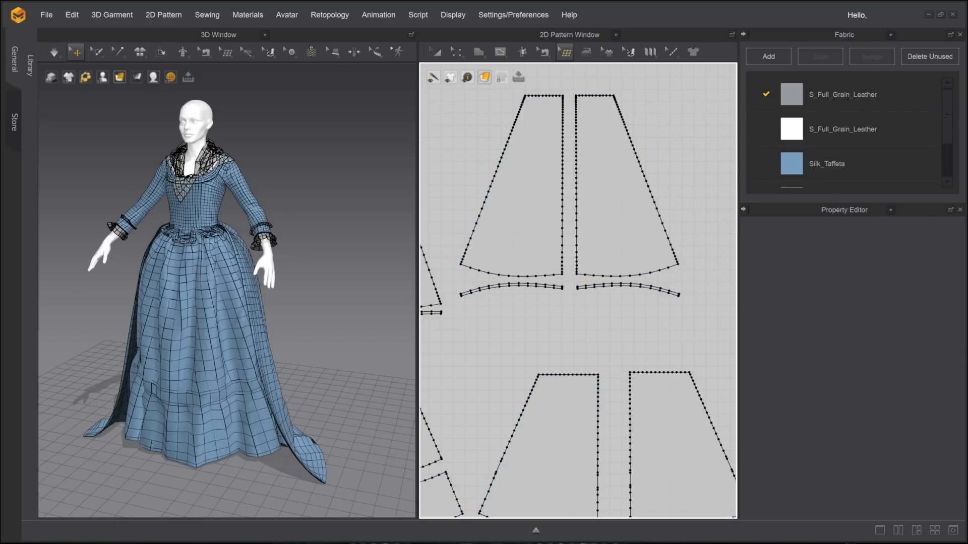
Enlarge the 3D window further and inspect the remeshed gown from several sides and close up on the skirt
scroll(227, 291, "down", 3)
scroll(227, 291, "up", 5)
left_click_drag(418, 291, 612, 291)
right_click_drag(353, 291, 726, 292)
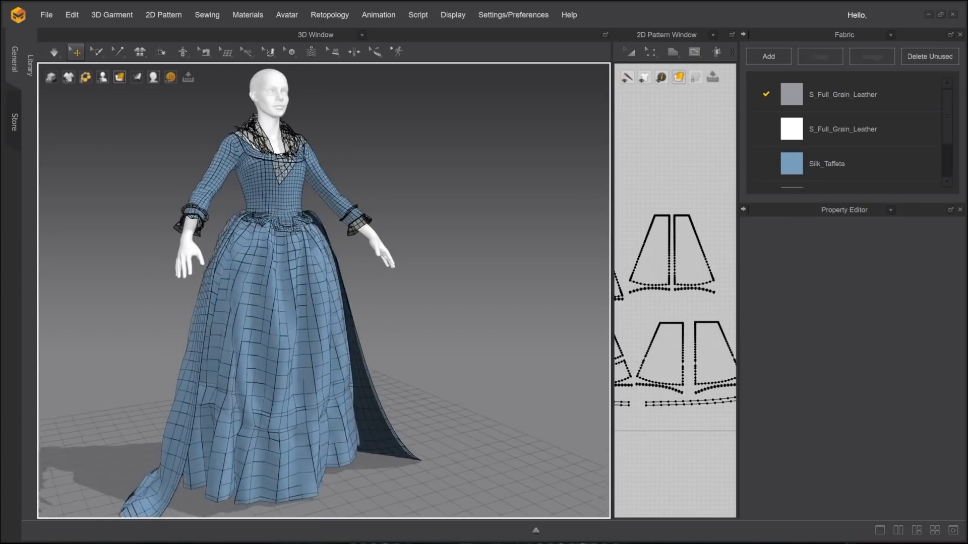
right_click_drag(322, 272, 600, 333)
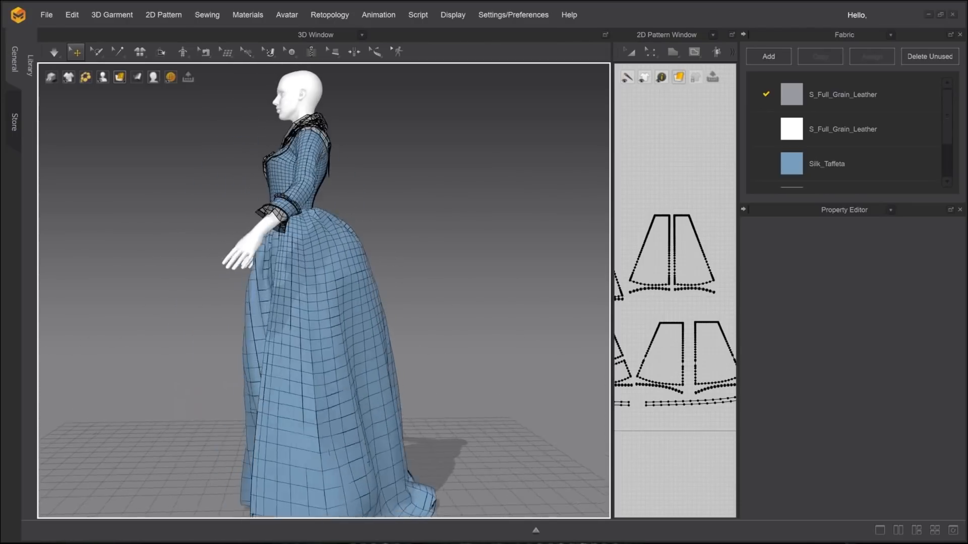
scroll(403, 403, "up", 10)
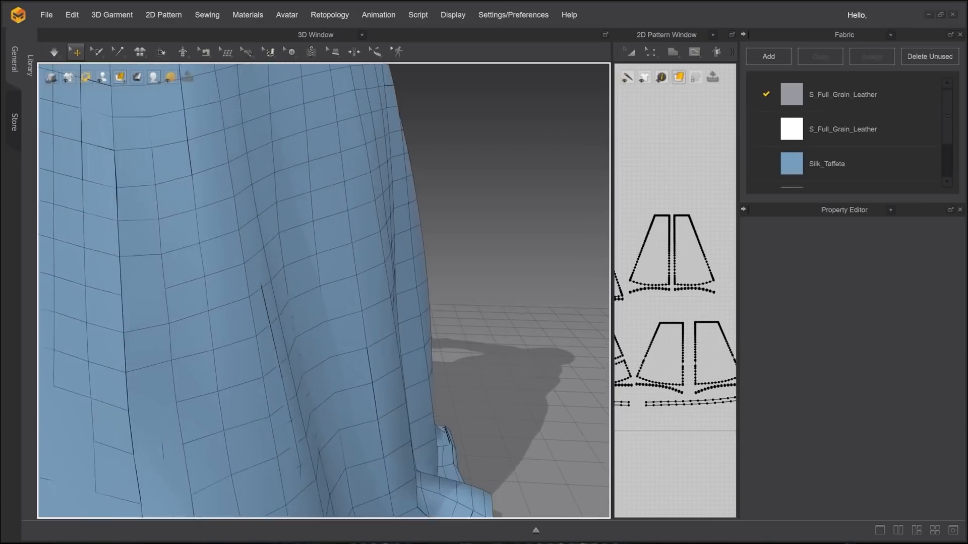
right_click_drag(322, 322, 394, 321)
scroll(393, 321, "up", 2)
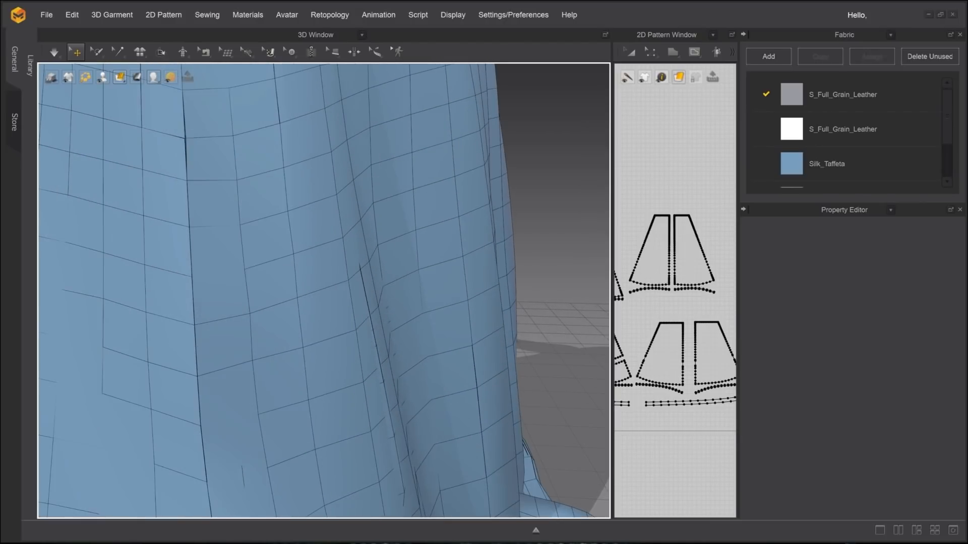
Examine how the mesh lines meet along the seam between two skirt panels, then undo the remesh
left_click(178, 146)
left_click(559, 191)
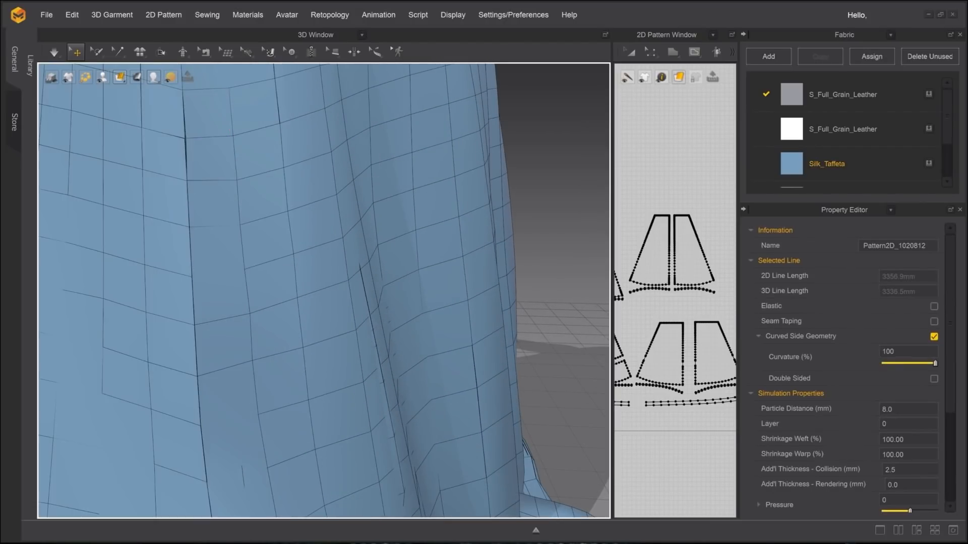
scroll(324, 290, "up", 3)
middle_click_drag(303, 242, 410, 388)
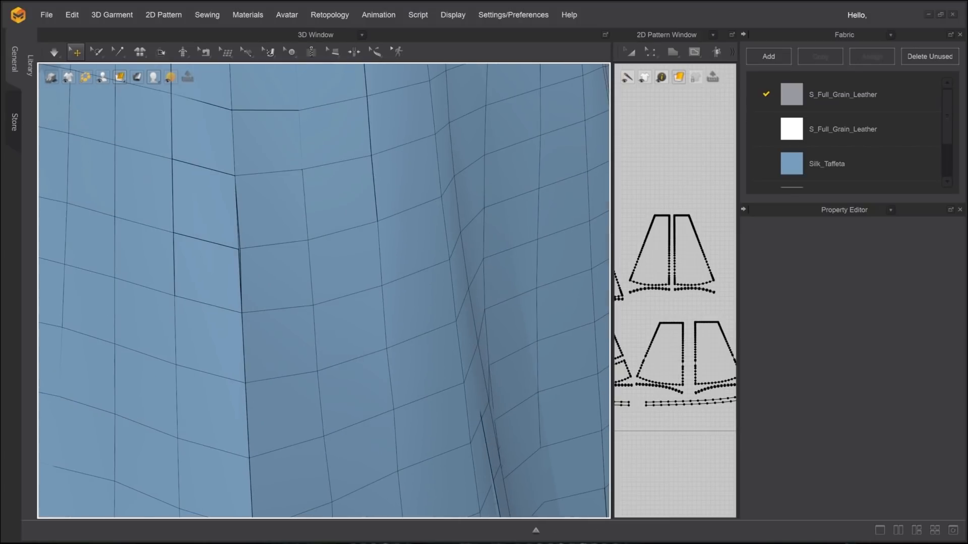
left_click(230, 236)
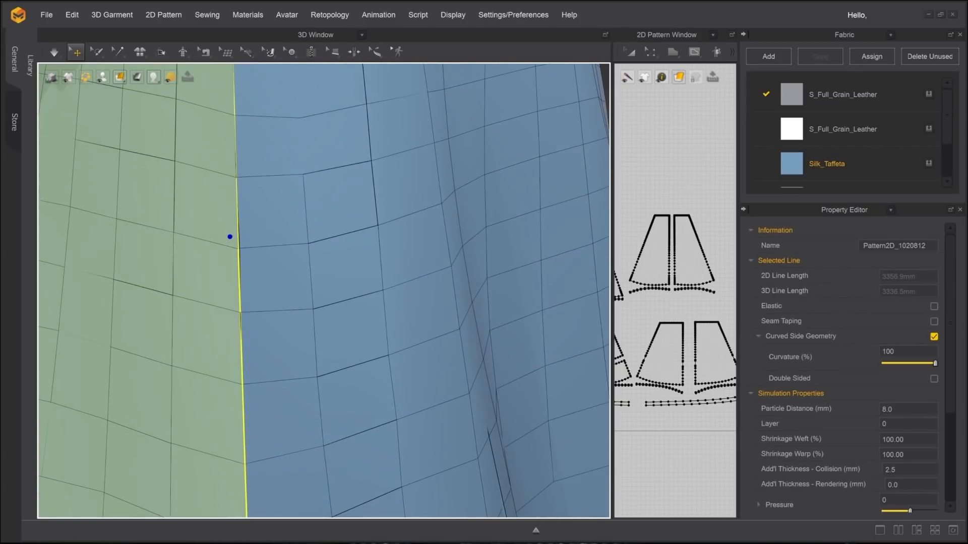
scroll(324, 290, "down", 2)
scroll(324, 291, "up", 1)
key("Escape")
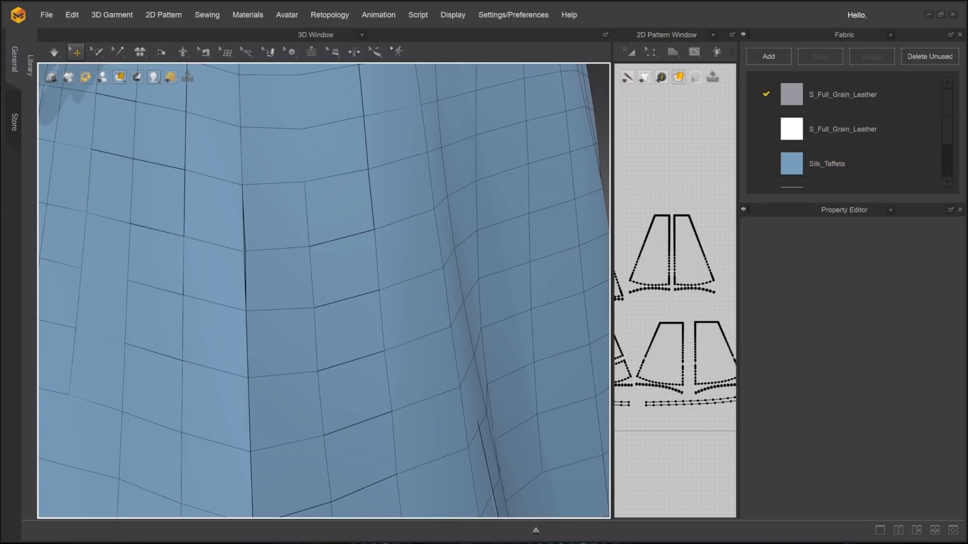
left_click(229, 236)
key("Escape")
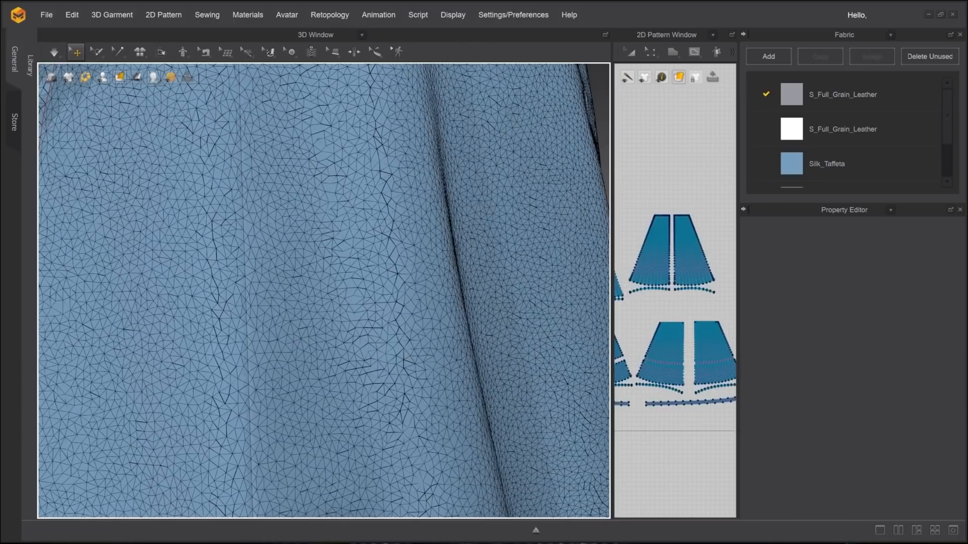
Activate Edit Topology in the 3D window, turn off the wireframe display and examine the topology points on the skirt
left_click(227, 52)
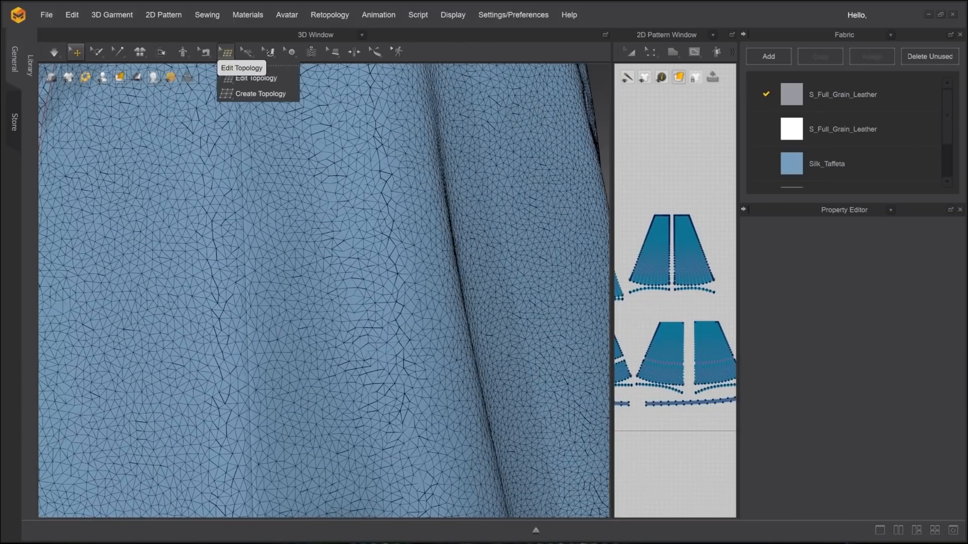
left_click(226, 52)
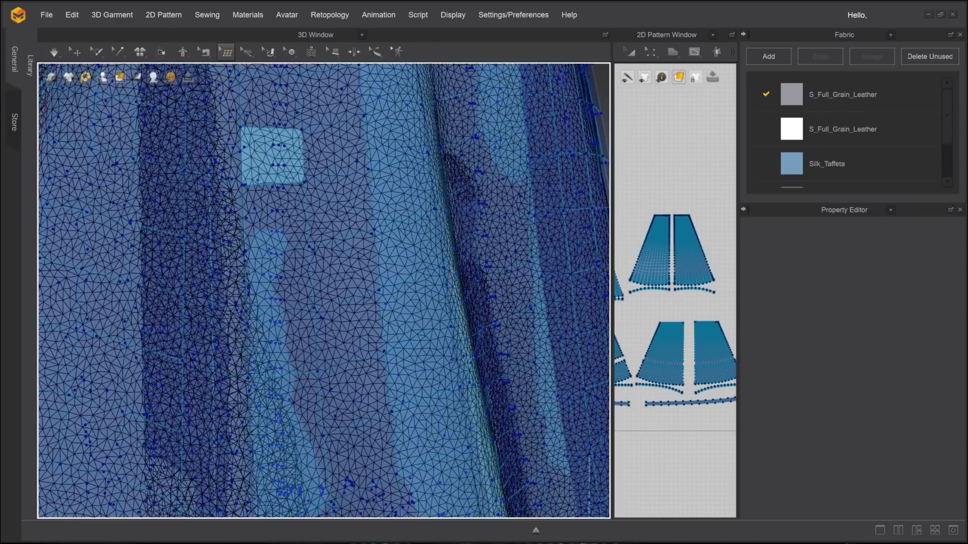
left_click(119, 77)
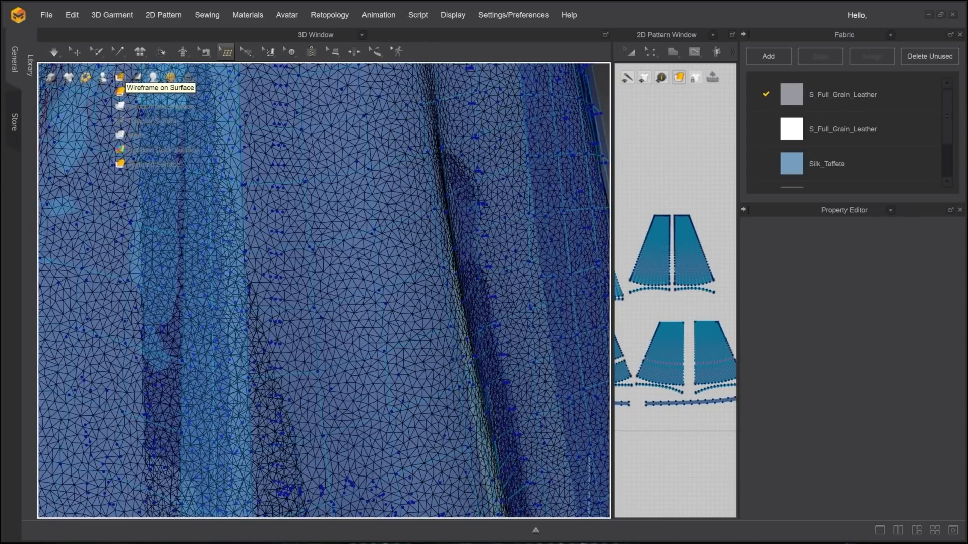
left_click(120, 135)
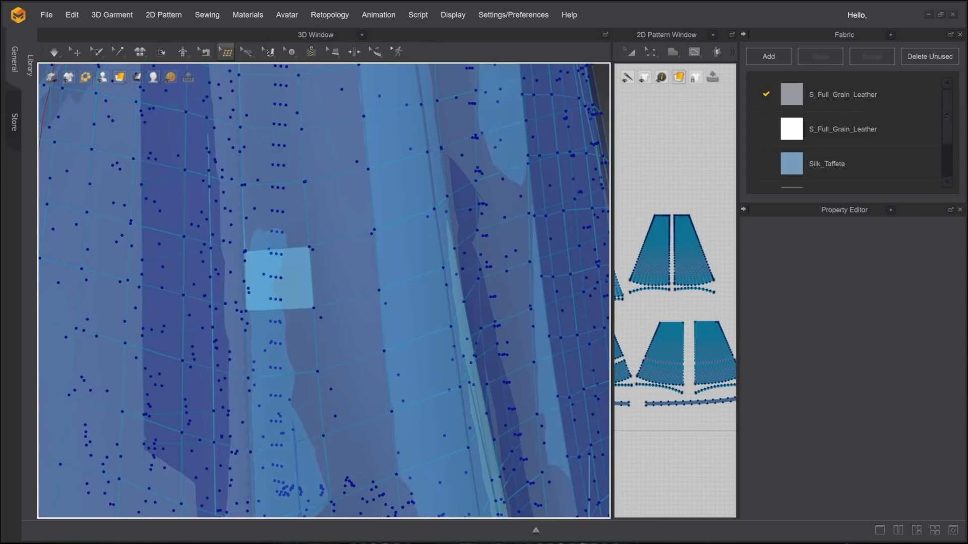
right_click_drag(277, 249, 245, 247)
scroll(246, 246, "up", 5)
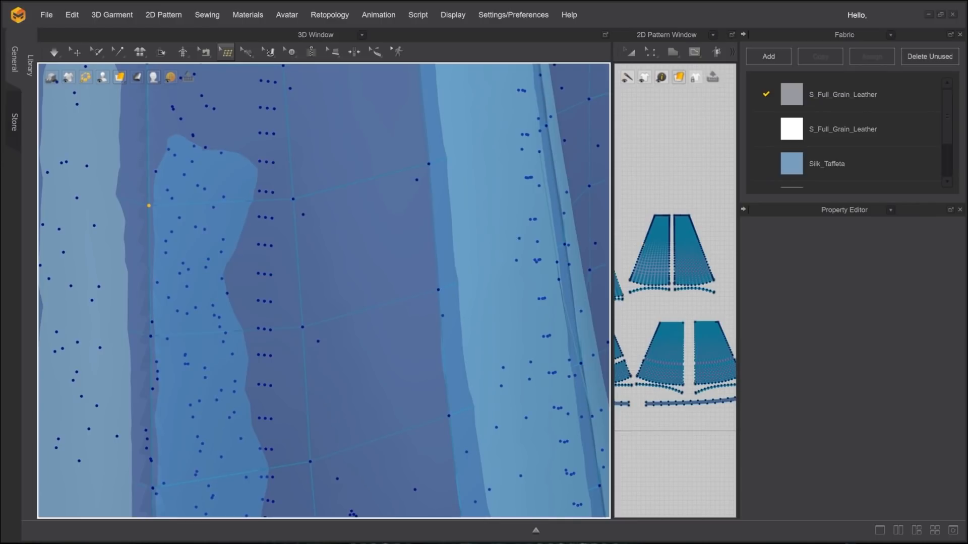
scroll(252, 275, "down", 5)
right_click_drag(260, 282, 262, 303)
scroll(275, 341, "down", 8)
right_click_drag(275, 340, 252, 323)
Try Remesh All (replace) on the topology again, inspecting the skirt's folds close up before undoing it
right_click(660, 172)
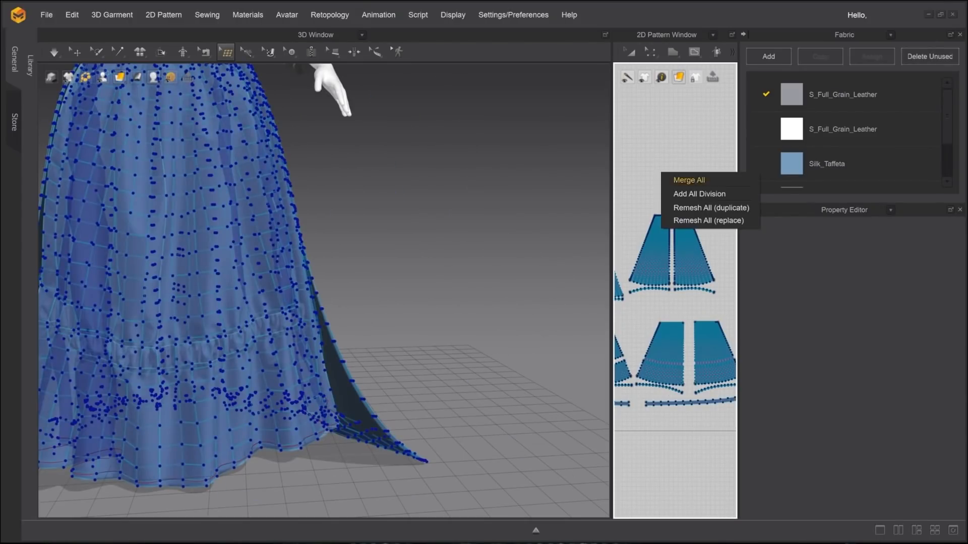
left_click(708, 221)
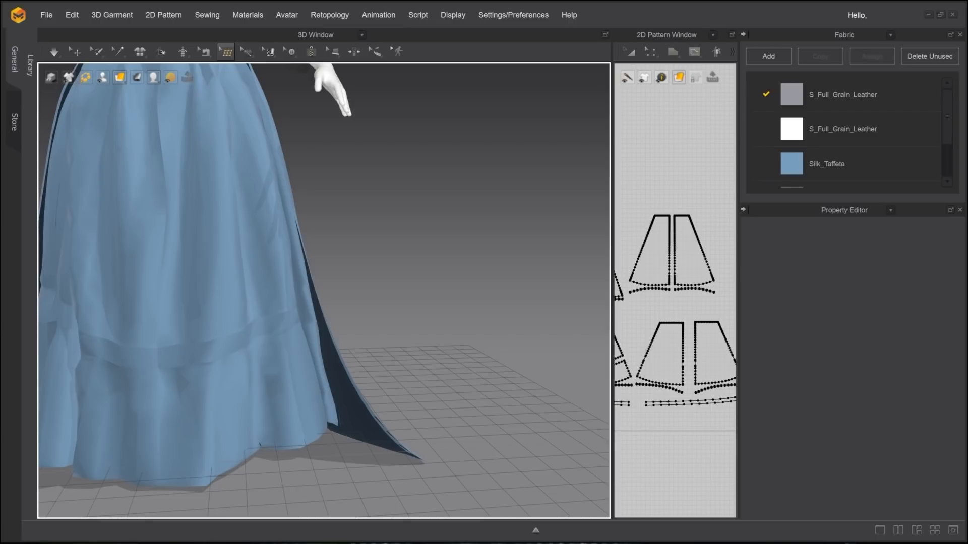
right_click_drag(403, 282, 222, 275)
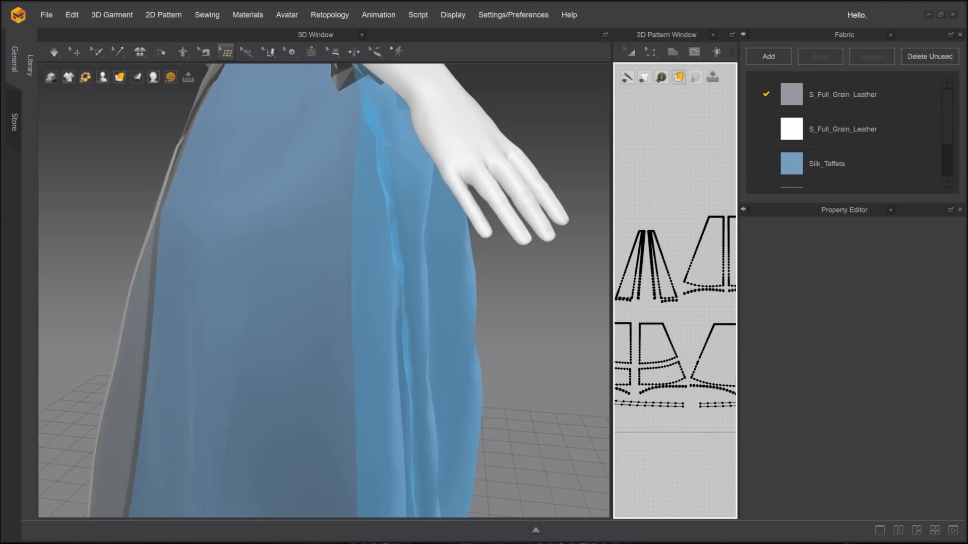
right_click_drag(297, 283, 150, 276)
right_click_drag(282, 272, 307, 282)
scroll(313, 282, "up", 4)
middle_click_drag(312, 273, 343, 295)
scroll(323, 282, "up", 4)
middle_click_drag(322, 252, 337, 345)
key("ctrl+z")
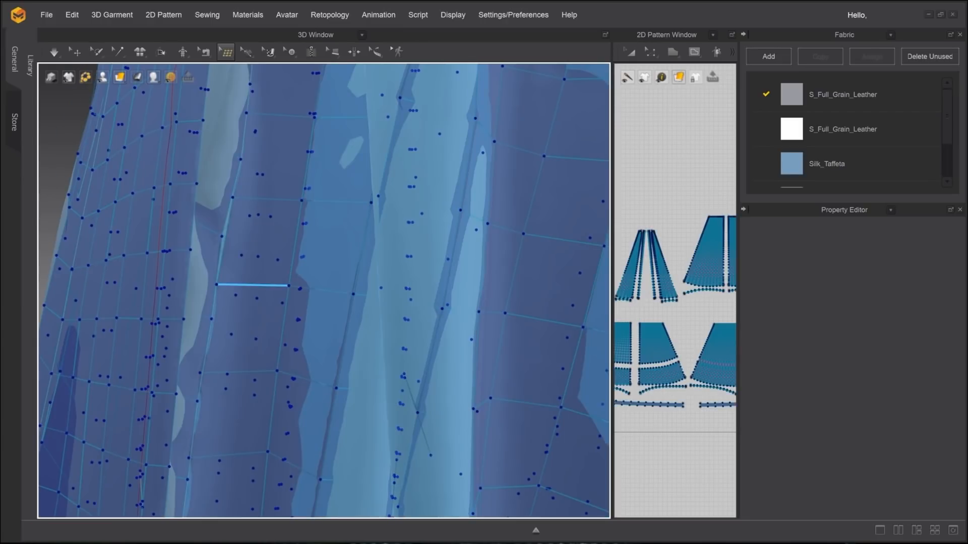
Select a topology face near the skirt's outer side in 3D and enlarge the 2D Pattern window to show more patterns
scroll(262, 245, "down", 1)
scroll(262, 244, "down", 2)
right_click_drag(262, 245, 196, 219)
right_click_drag(174, 317, 162, 299)
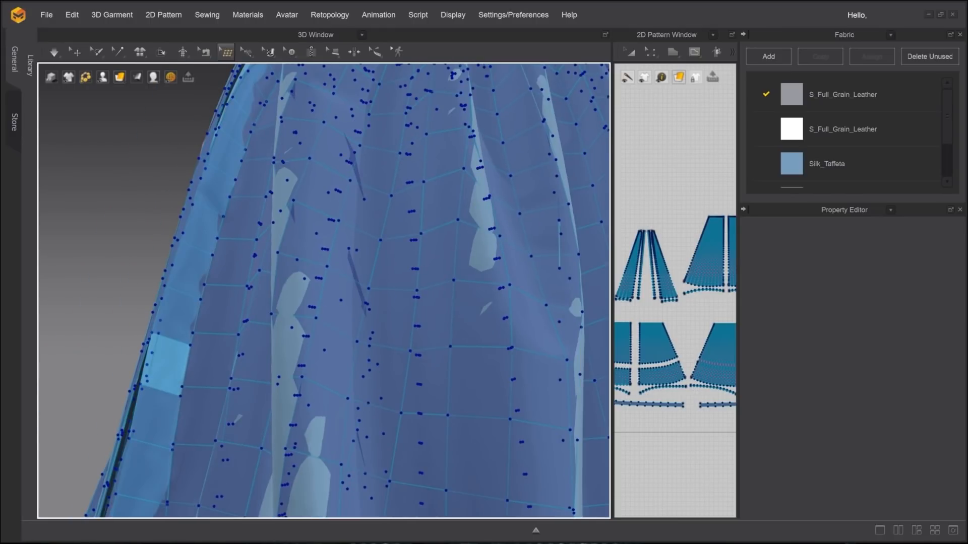
left_click(178, 318)
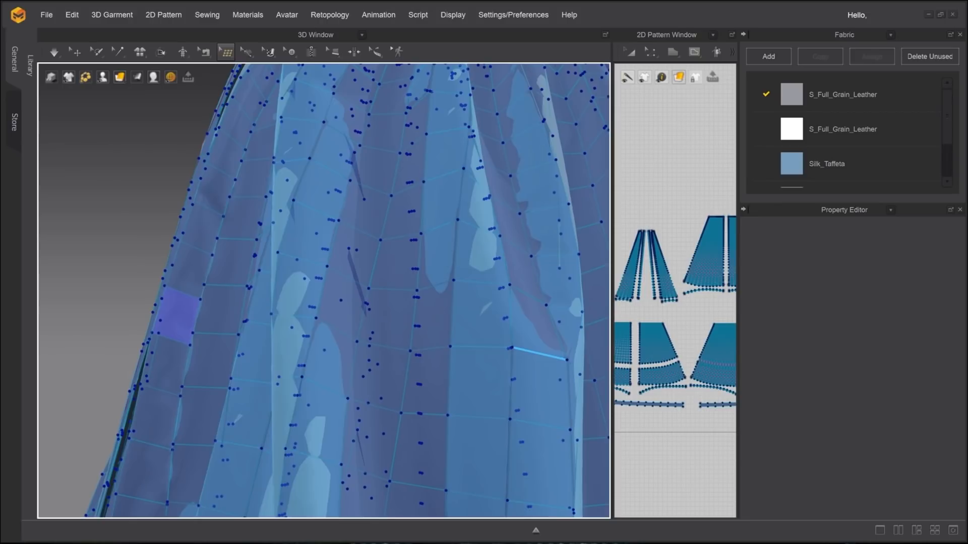
scroll(645, 182, "down", 6)
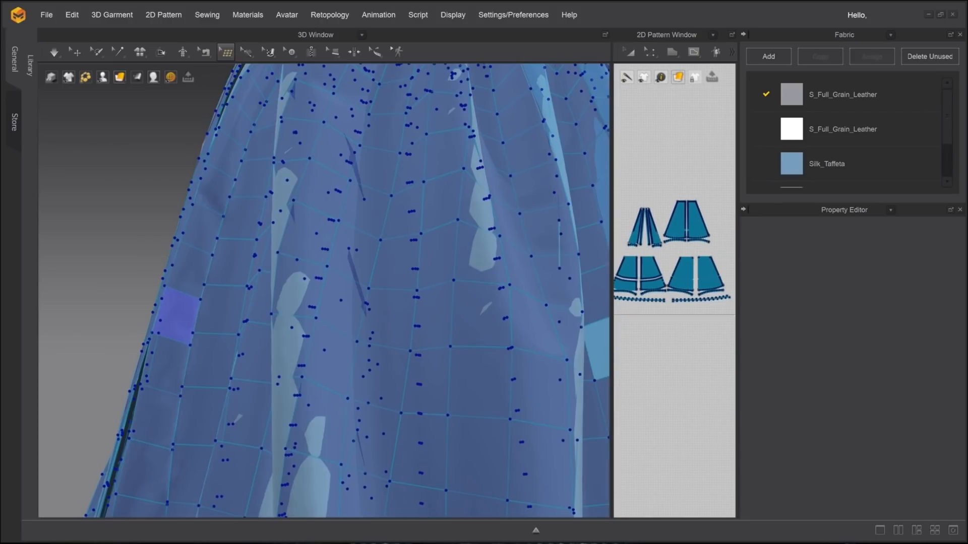
left_click_drag(612, 302, 334, 303)
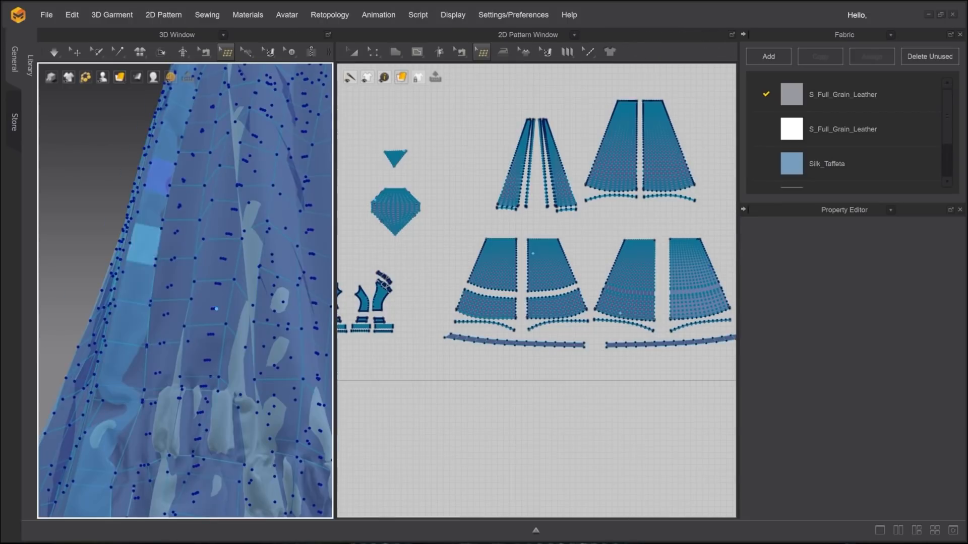
Select a column of neighbouring horizontal topology edges along the skirt's outer side in the 3D window
left_click(130, 303)
left_click(138, 263, "shift")
left_click(145, 225, "shift")
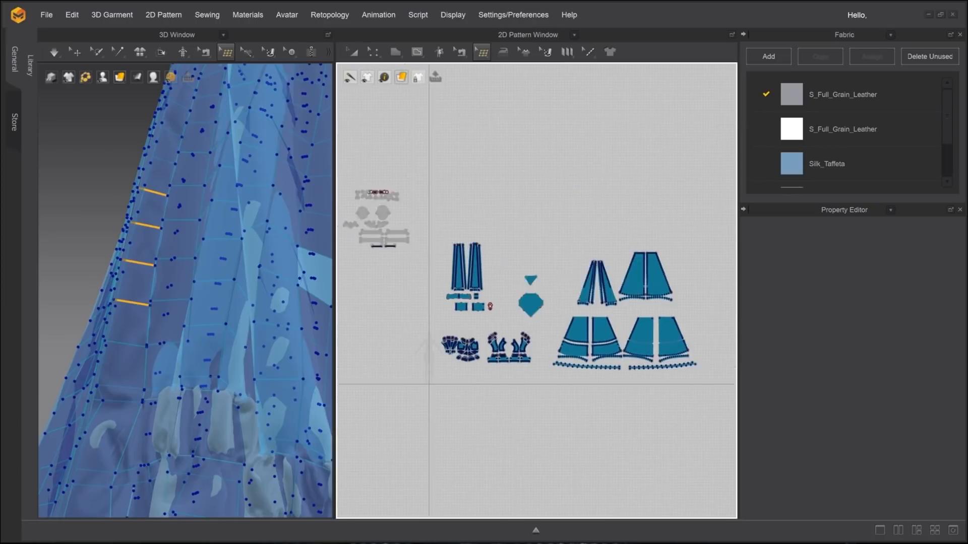
Locate the selected topology edges on the 2D skirt panels and examine the mesh lines along the panels' slanted sides
scroll(539, 302, "up", 10)
middle_click_drag(569, 351, 547, 341)
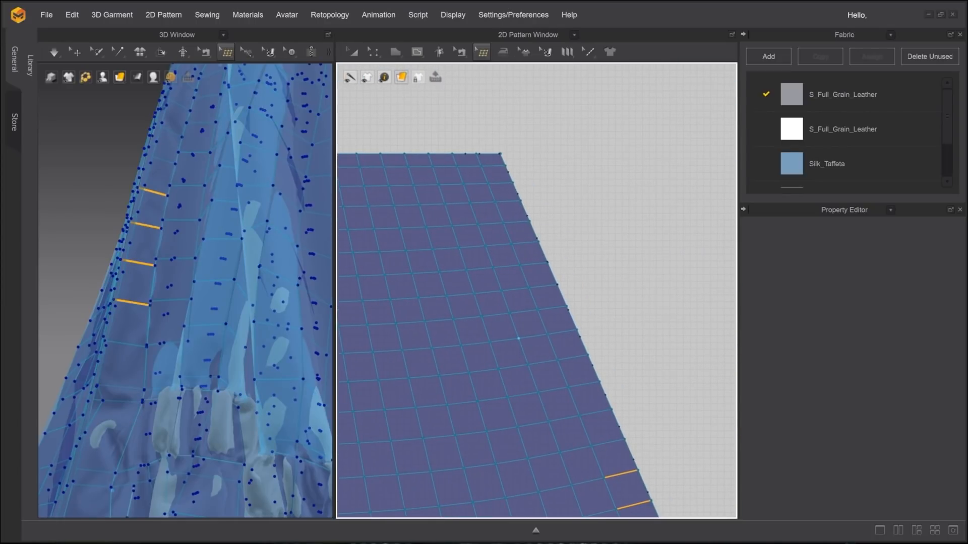
scroll(456, 134, "up", 2)
middle_click_drag(538, 404, 644, 363)
scroll(644, 362, "down", 2)
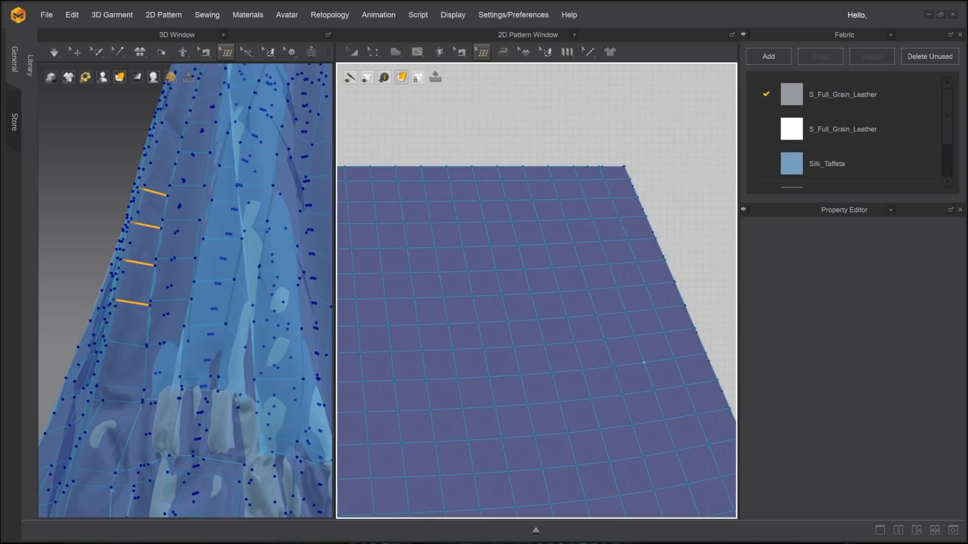
scroll(538, 182, "down", 2)
scroll(574, 200, "down", 2)
middle_click_drag(573, 200, 648, 195)
middle_click_drag(648, 263, 530, 127)
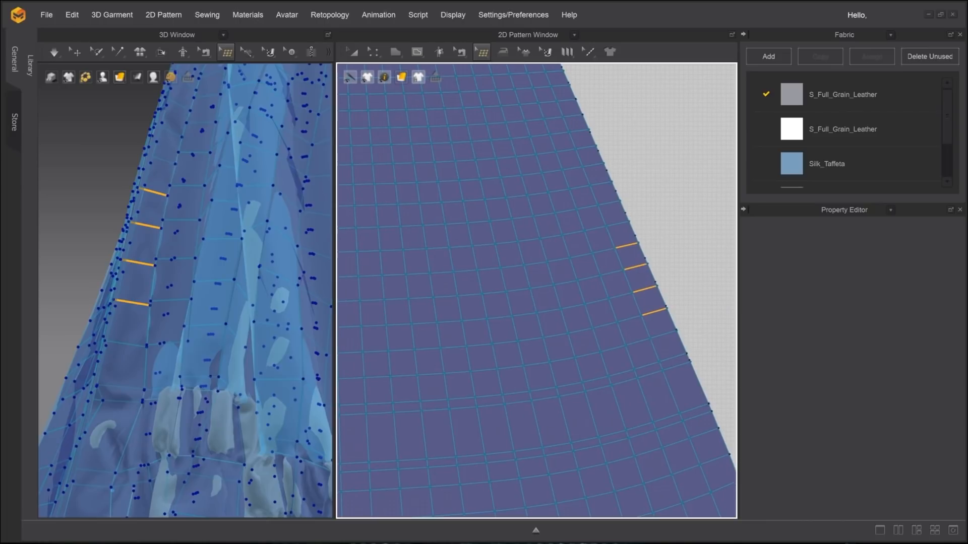
scroll(527, 139, "down", 2)
middle_click_drag(527, 174, 668, 177)
scroll(427, 205, "up", 2)
middle_click_drag(427, 205, 653, 242)
scroll(653, 242, "down", 5)
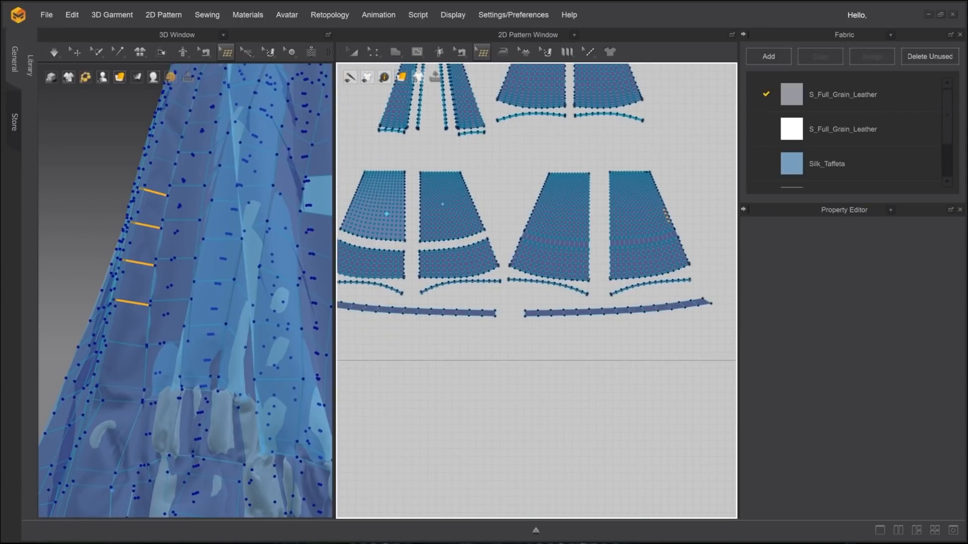
Switch to Edit Sewing in the 2D Pattern window and widen that window to show the skirt panels
scroll(555, 143, "up", 3)
left_click(460, 52)
left_click(488, 78)
middle_click_drag(453, 172, 429, 143)
left_click_drag(335, 202, 127, 201)
scroll(353, 217, "down", 1)
middle_click_drag(353, 217, 504, 217)
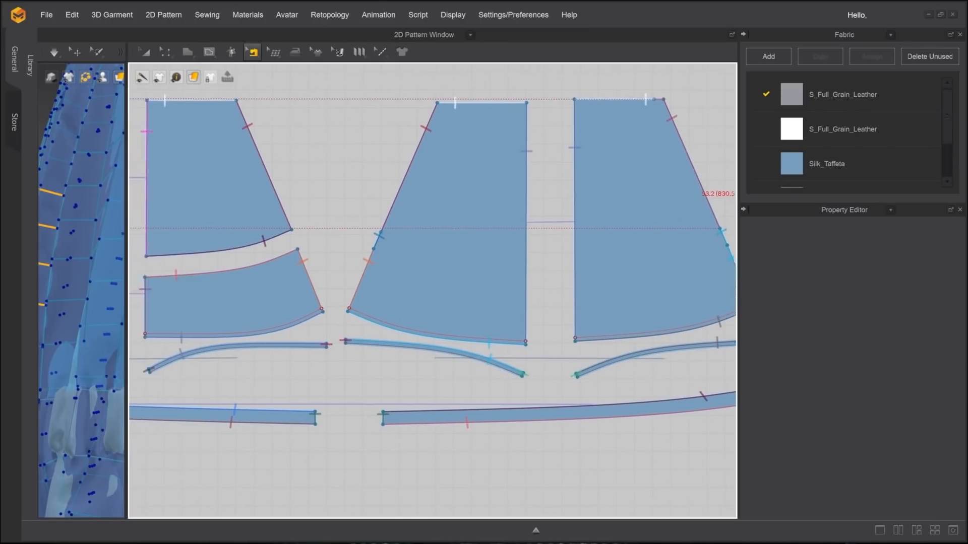
Select the side-seam sewing lines between the skirt panels and compare the lengths of their paired edges
middle_click_drag(689, 166, 620, 166)
scroll(207, 182, "down", 3)
middle_click_drag(206, 182, 417, 170)
left_click(411, 168)
left_click(690, 168)
left_click(502, 159)
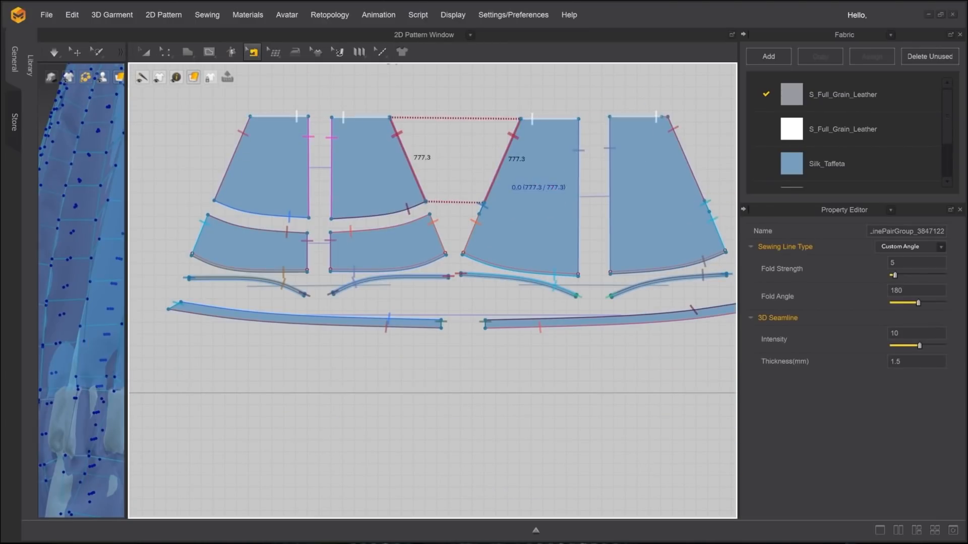
left_click(700, 190)
middle_click_drag(700, 190, 611, 190)
scroll(529, 133, "up", 4)
middle_click_drag(529, 133, 407, 193)
left_click(525, 158)
left_click(534, 179)
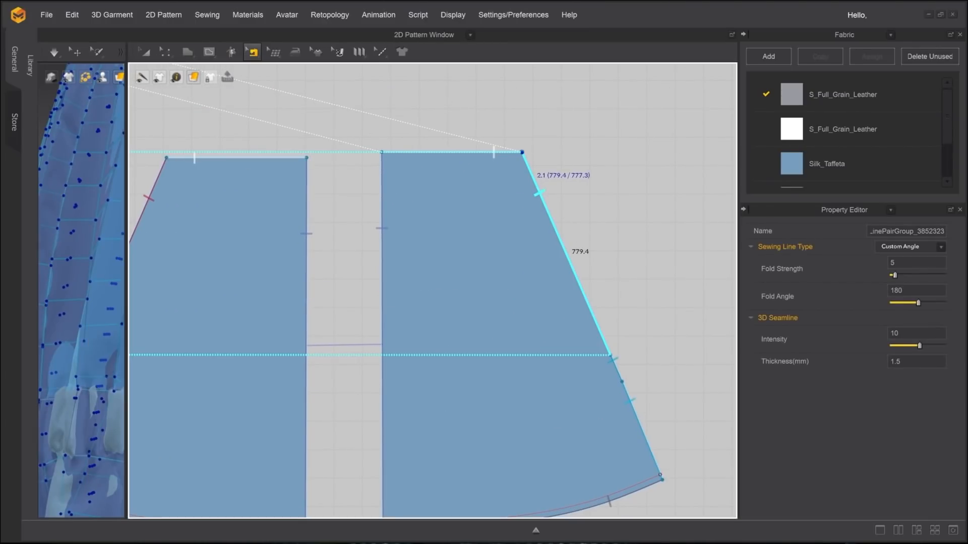
Inspect the sewing down the skirt panels' slanted edges, including the short segment joined to the long strip
scroll(534, 179, "down", 1)
middle_click_drag(534, 179, 590, 172)
left_click(253, 199)
left_click(596, 185)
scroll(282, 201, "down", 2)
middle_click_drag(282, 202, 696, 187)
scroll(489, 221, "up", 6)
middle_click_drag(216, 156, 420, 169)
scroll(494, 252, "down", 4)
left_click(462, 189)
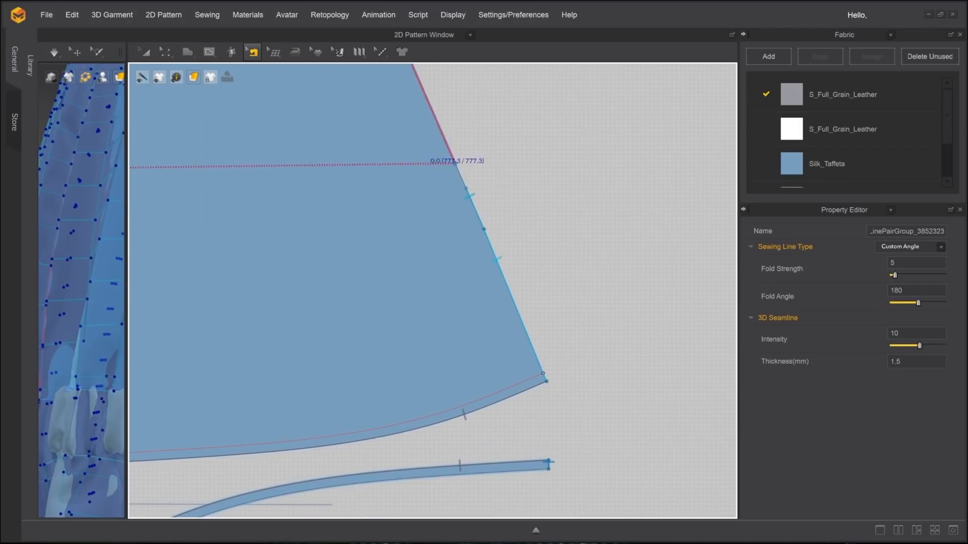
scroll(461, 190, "down", 5)
middle_click_drag(451, 200, 297, 145)
scroll(322, 138, "down", 2)
left_click(341, 136)
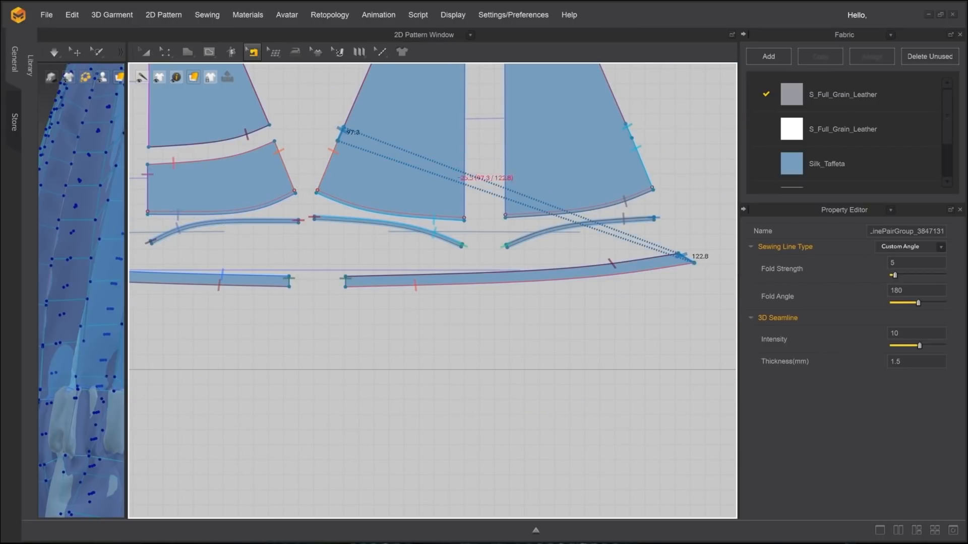
Follow the short side-panel sewing to the pointed end of the long narrow strip and examine its length mismatch
middle_click_drag(484, 121, 411, 130)
scroll(411, 130, "up", 2)
left_click(609, 126)
scroll(645, 128, "down", 4)
middle_click_drag(282, 227, 401, 289)
scroll(401, 288, "up", 4)
middle_click_drag(706, 374, 391, 324)
scroll(391, 323, "up", 2)
middle_click_drag(670, 252, 456, 282)
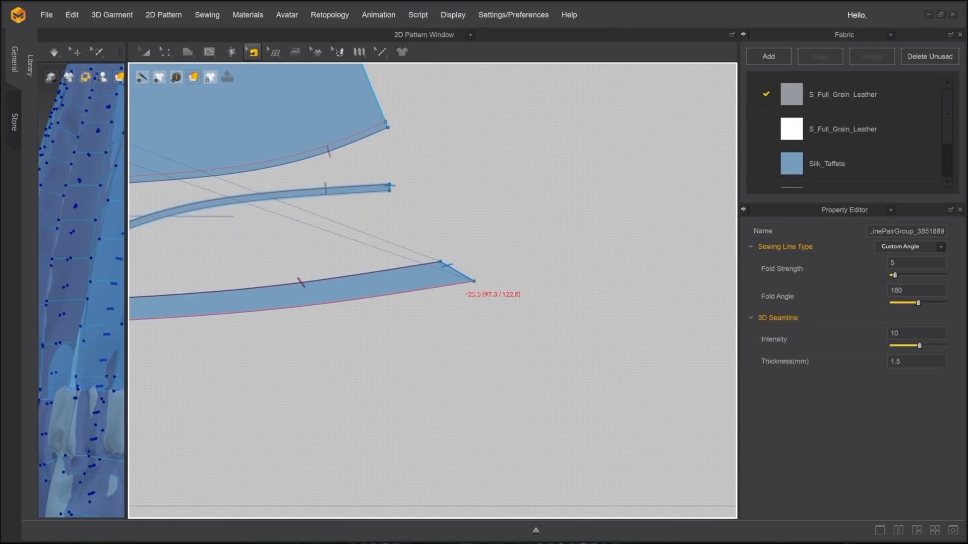
Adjust the endpoint of the short sewing line on the outer skirt panel's slanted edge
middle_click_drag(282, 166, 544, 333)
middle_click_drag(656, 202, 504, 211)
scroll(555, 202, "up", 8)
left_click_drag(581, 173, 579, 168)
scroll(595, 137, "up", 3)
scroll(406, 179, "down", 8)
Try shifting a sewing endpoint on the lower side seam between the skirt panels, and undo the shift
left_click(471, 305)
left_click(529, 242)
left_click(432, 209)
mouse_move(441, 232)
left_mouse_down()
mouse_move(448, 250)
mouse_move(443, 233)
left_mouse_up()
key("ctrl+z")
left_click(434, 213)
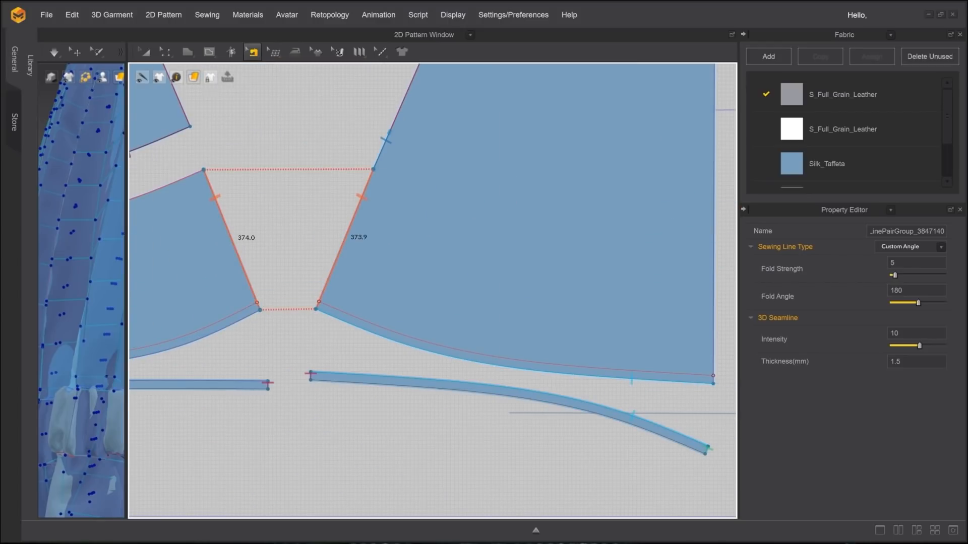
Lengthen the short sewing line on the panel's slanted edge to about 103.6 and check it against the adjoining seams
left_click_drag(392, 125, 390, 159)
left_click(387, 142)
scroll(388, 116, "up", 3)
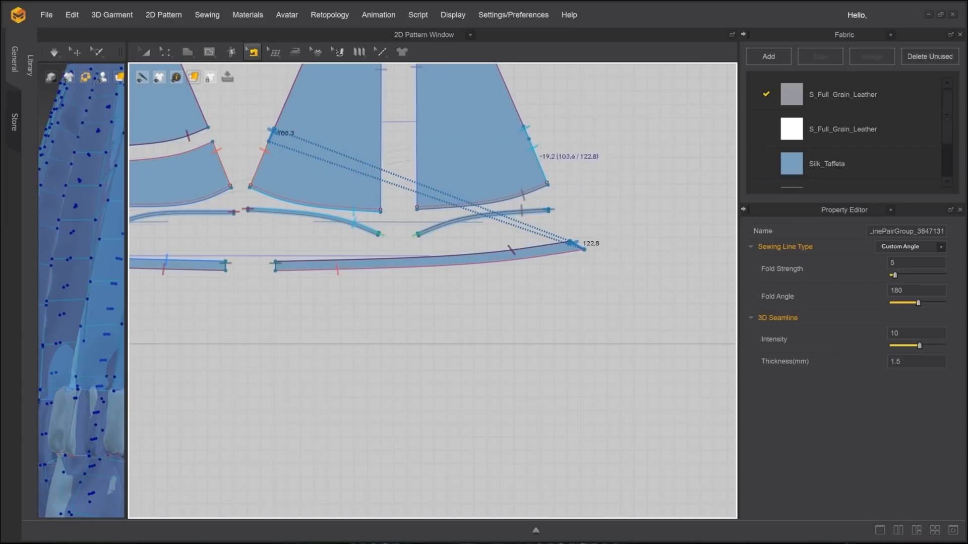
scroll(433, 262, "up", 4)
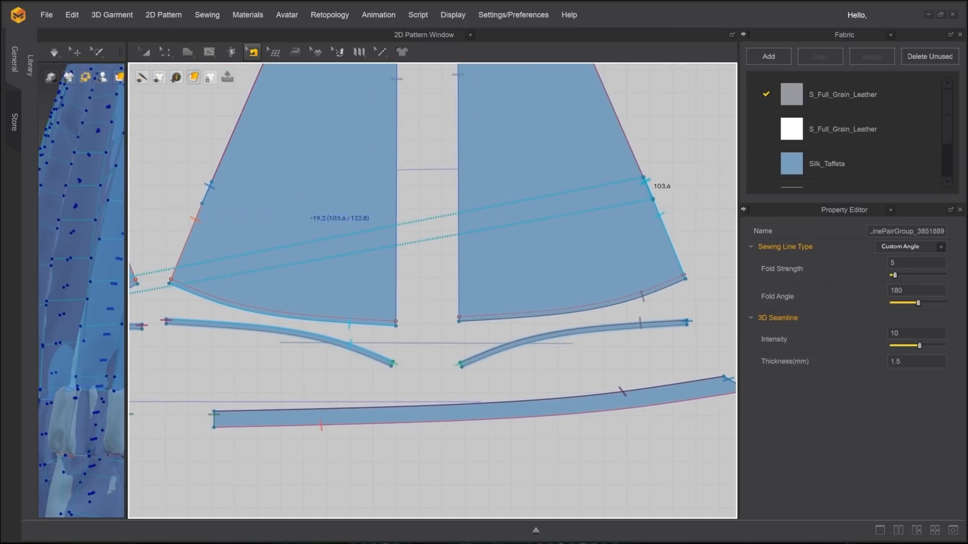
scroll(353, 227, "up", 5)
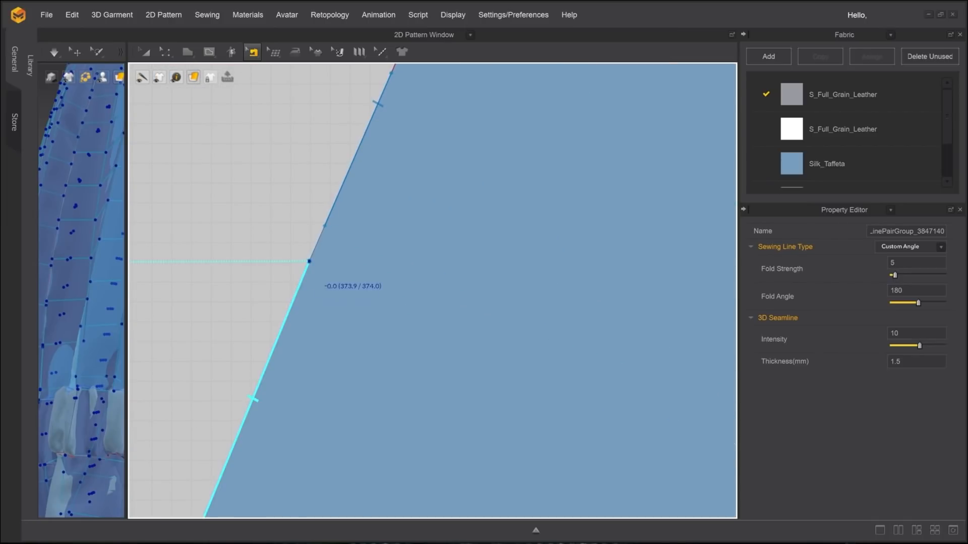
scroll(432, 291, "down", 5)
scroll(433, 290, "up", 6)
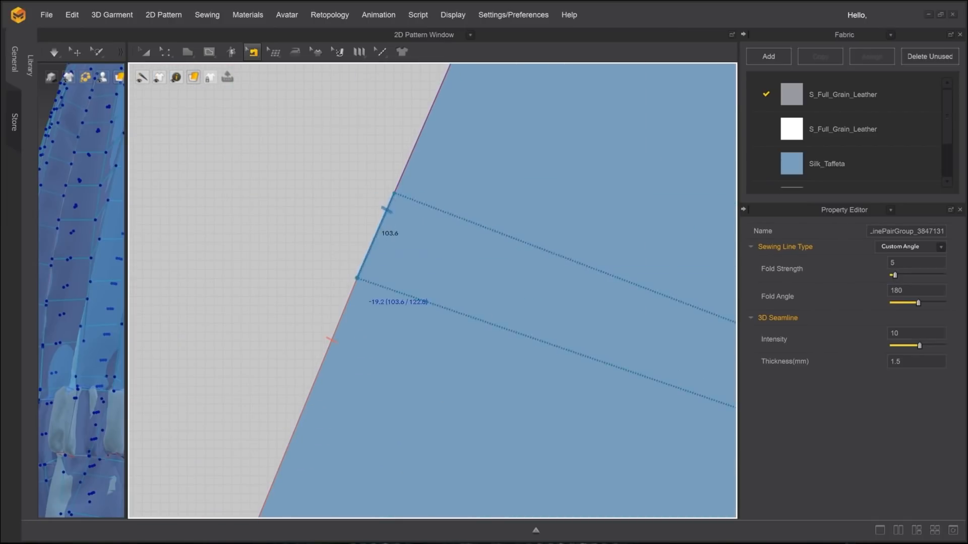
scroll(432, 290, "down", 5)
scroll(432, 291, "up", 4)
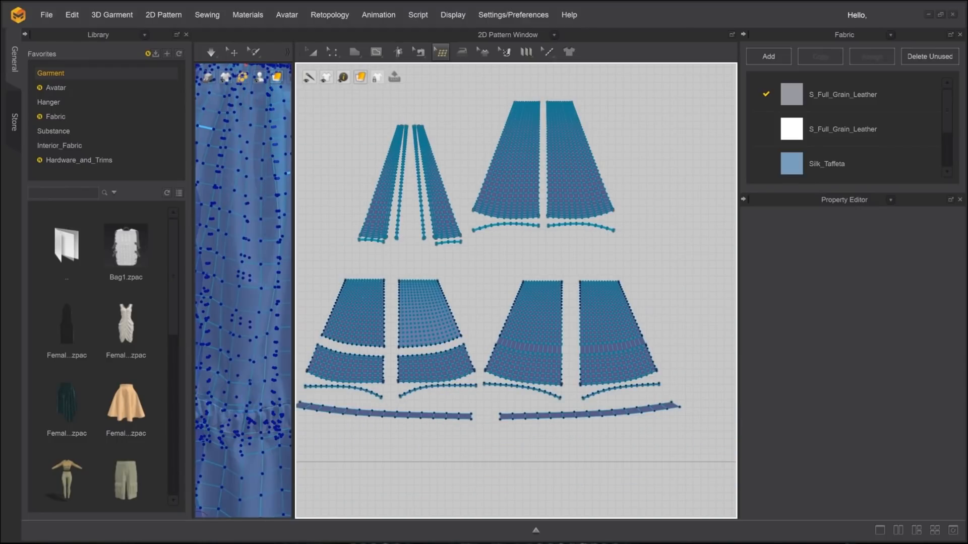
Enlarge the 3D window, switch it to Select/Move and activate Edit Pattern for the 2D patterns
left_click_drag(293, 302, 497, 303)
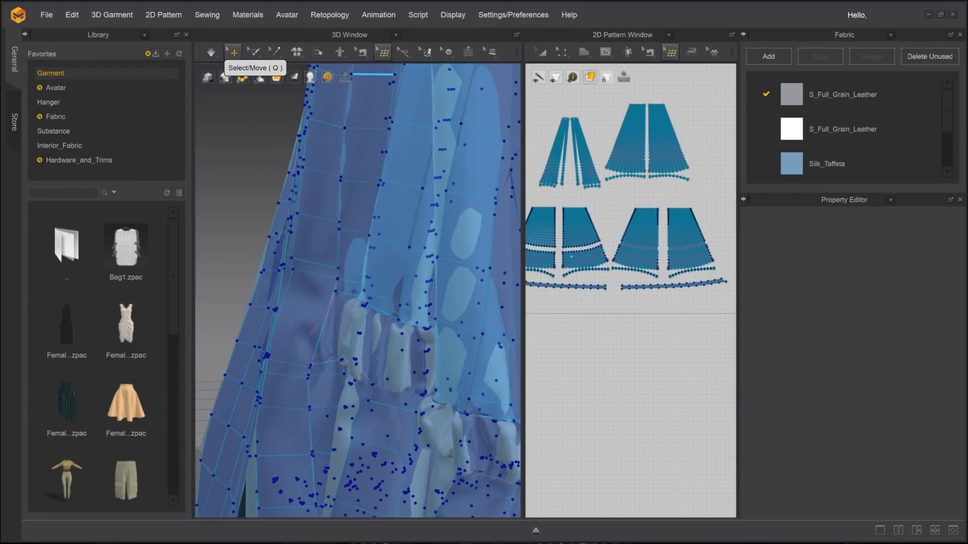
left_click(233, 52)
left_click(561, 52)
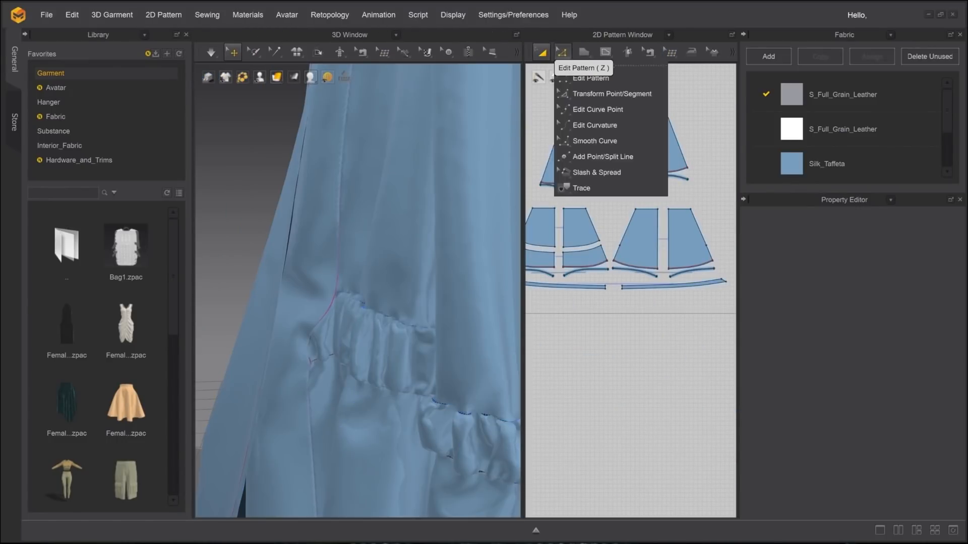
left_click(590, 78)
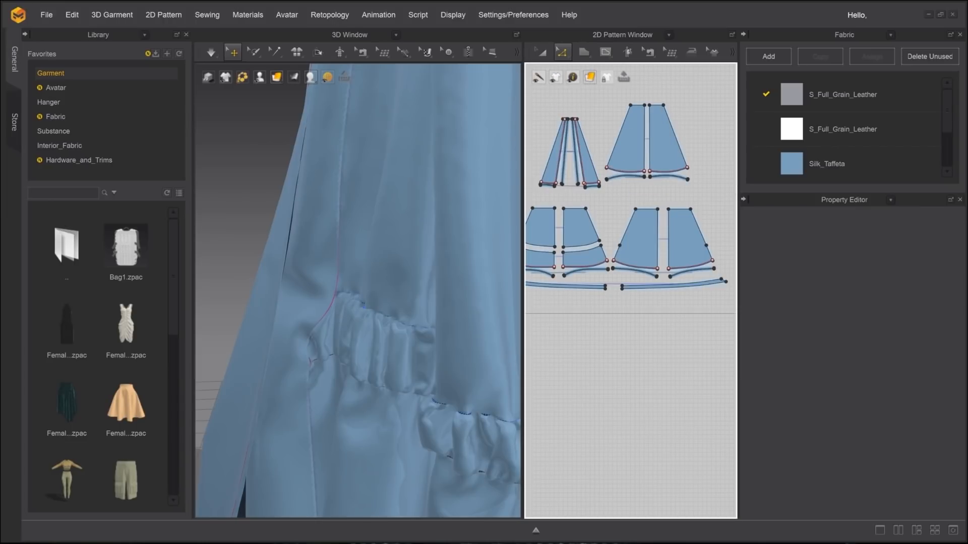
Simulate the garment until the skirt's gathers settle, and stop the simulation
left_click(211, 52)
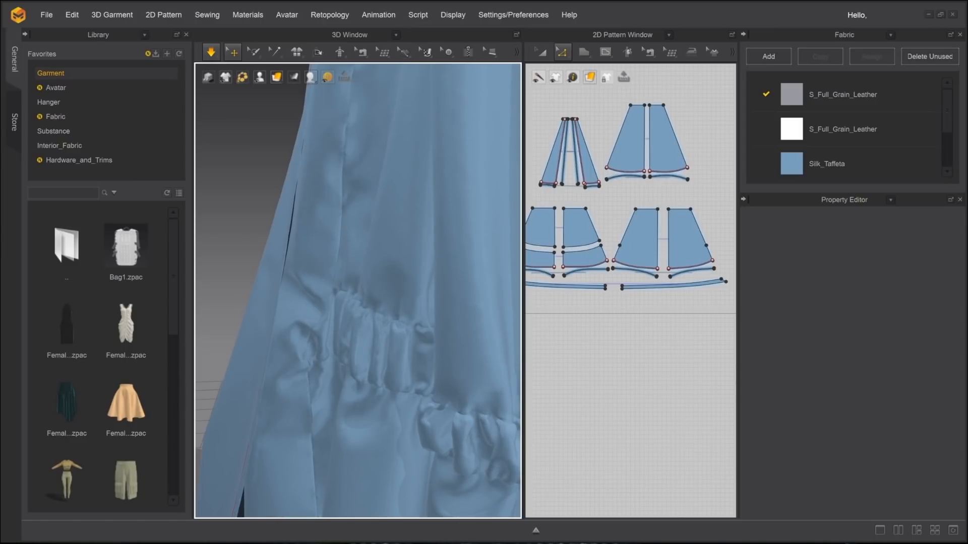
mouse_move(210, 52)
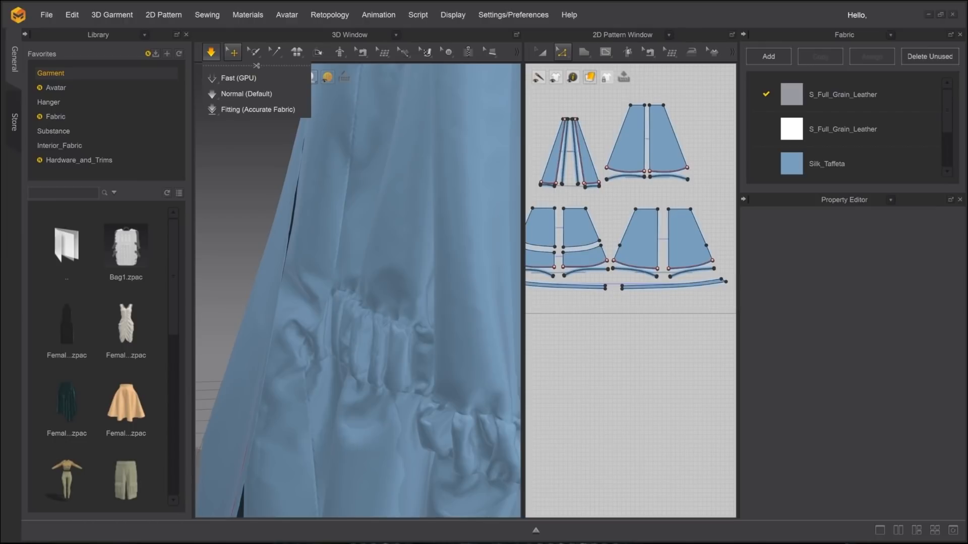
key("Escape")
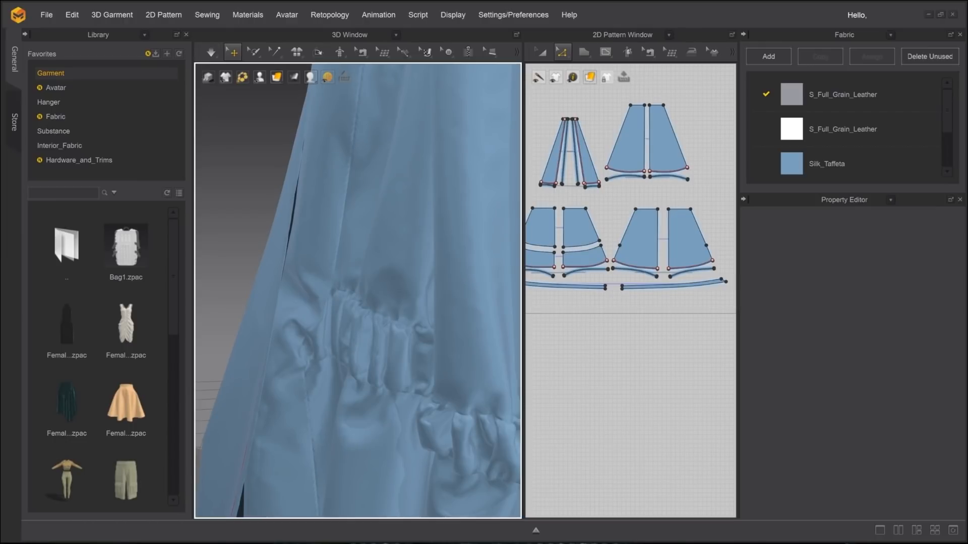
Activate Edit Topology in both the 2D Pattern window and the 3D window
left_click(670, 52)
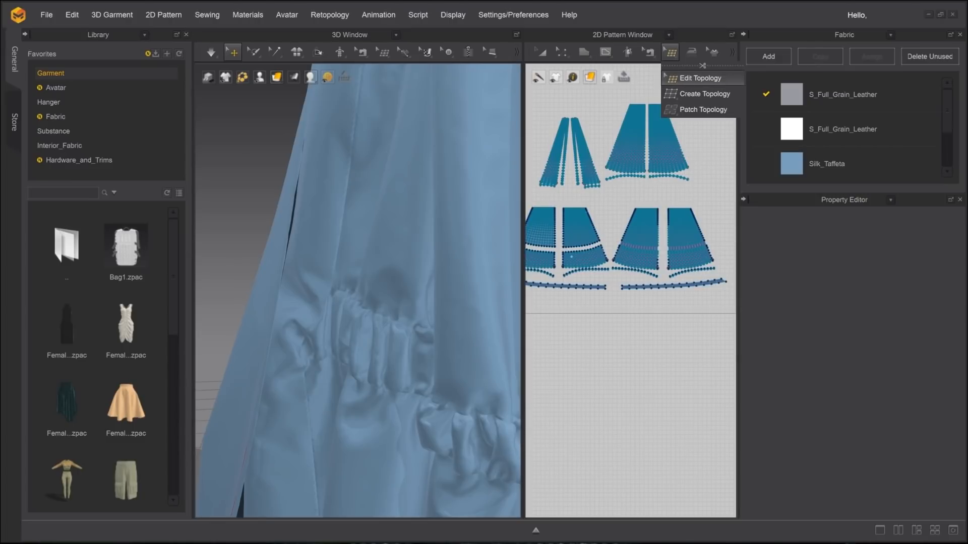
left_click(682, 78)
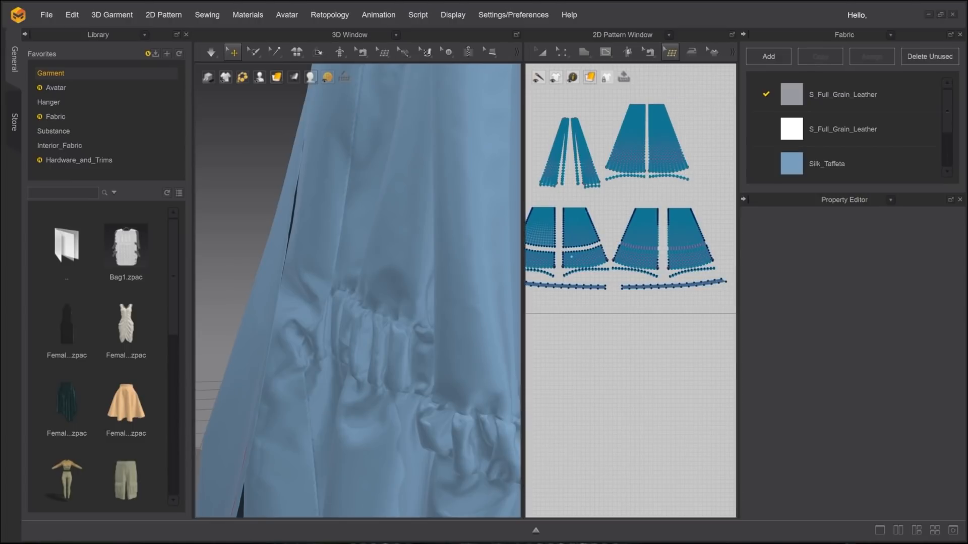
left_click(383, 52)
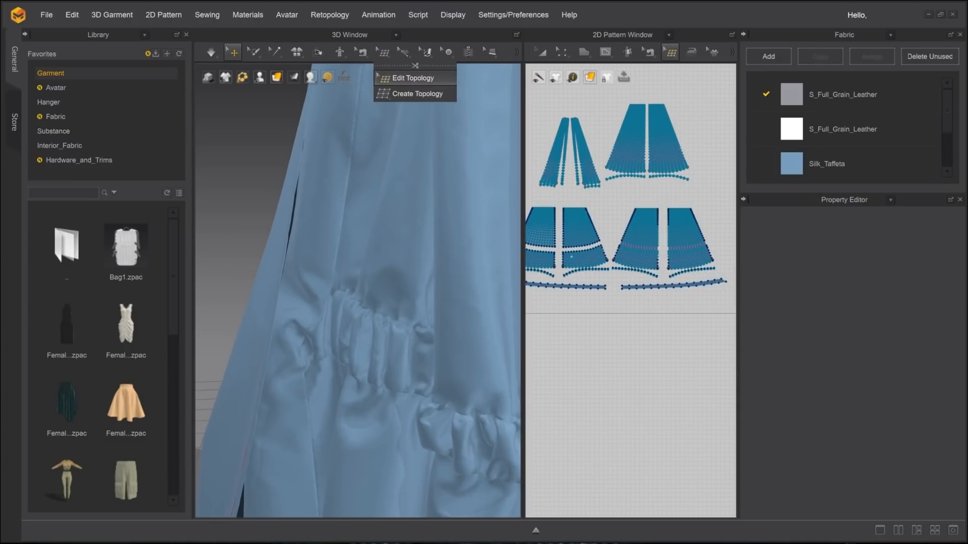
left_click(411, 78)
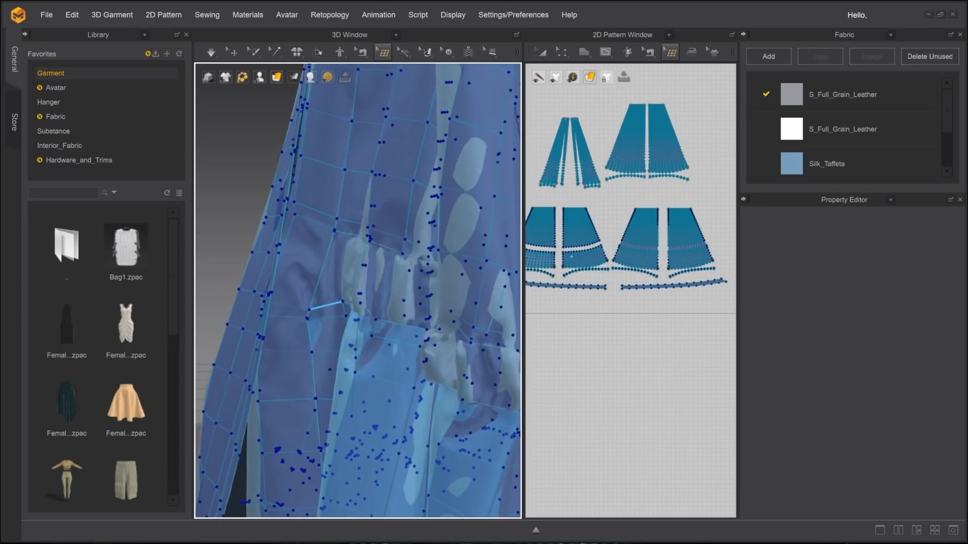
Examine the topology points around the gathered band in 3D and along the skirt panel's slanted edge in 2D
scroll(327, 305, "up", 3)
scroll(315, 394, "up", 4)
right_click_drag(348, 322, 388, 298)
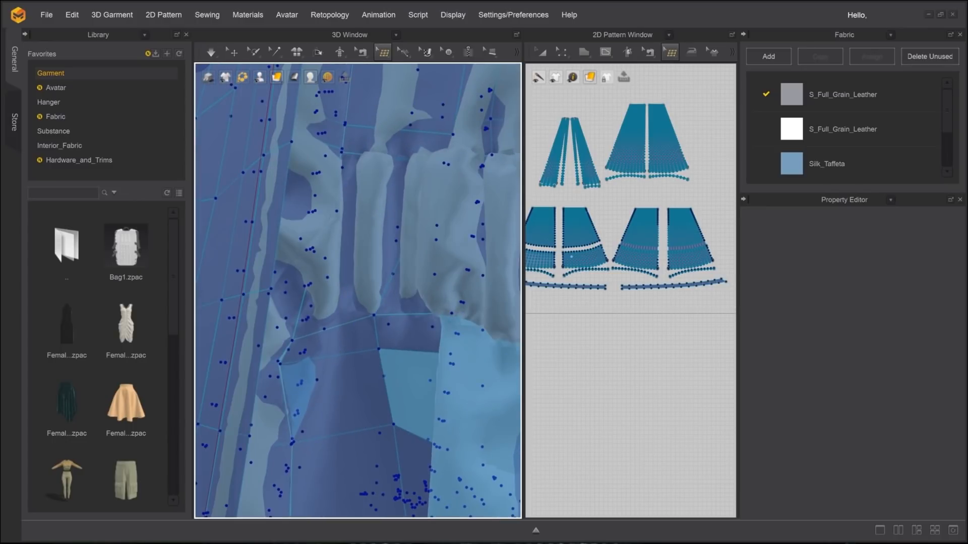
scroll(307, 403, "up", 2)
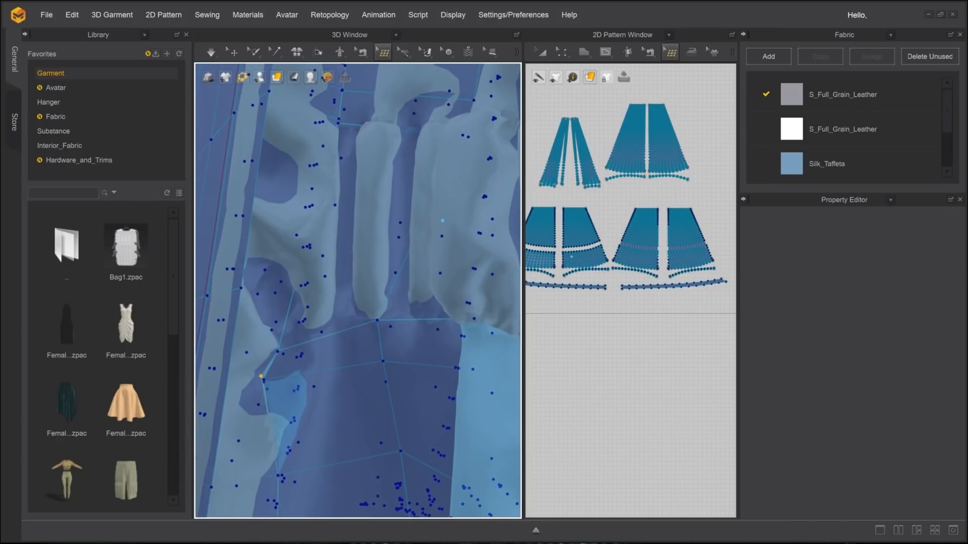
scroll(655, 211, "up", 5)
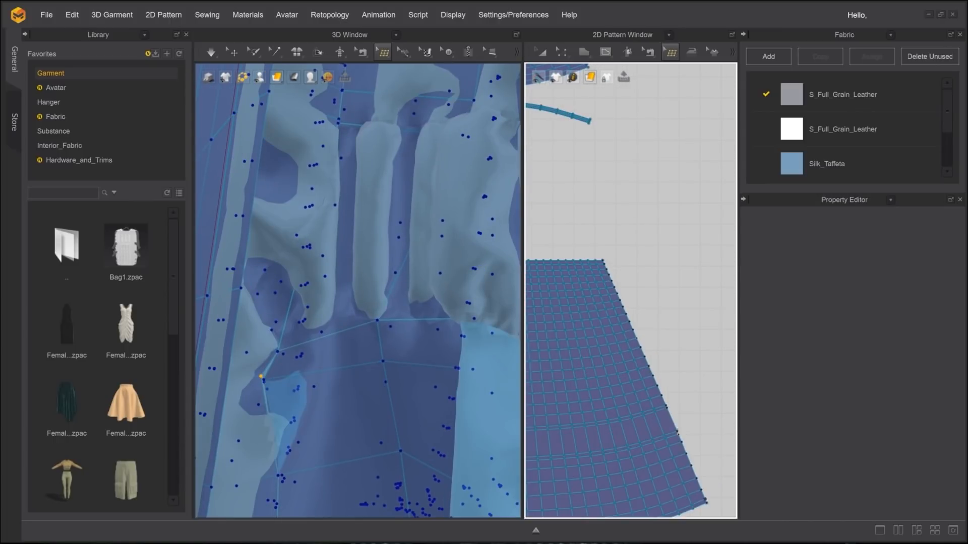
scroll(639, 355, "up", 4)
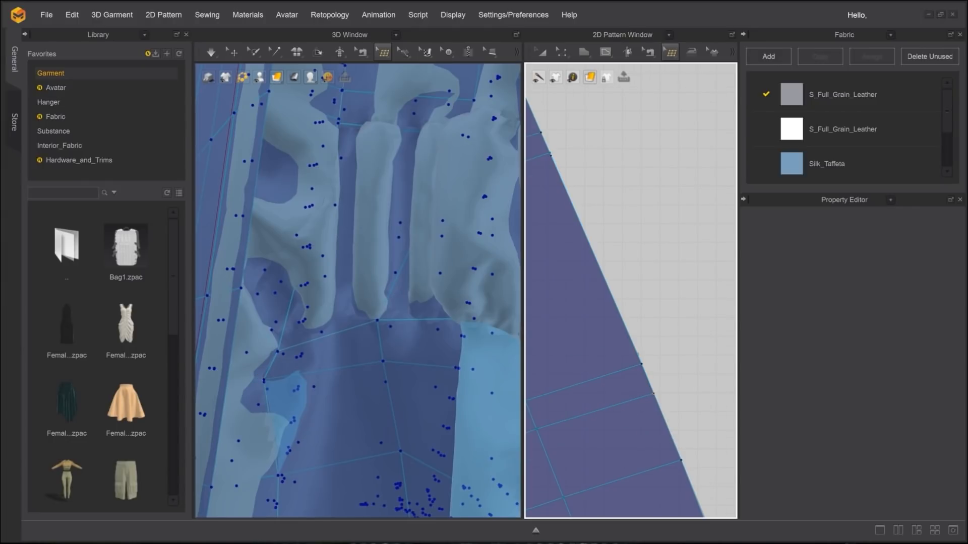
scroll(630, 302, "down", 5)
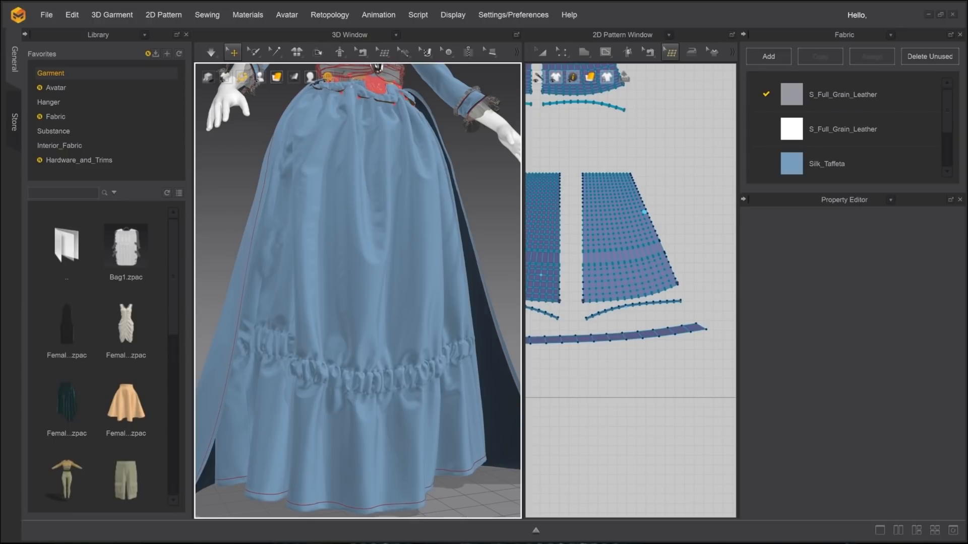
Apply Remesh All (duplicate) to the topology and inspect the remeshed gown from several sides
right_click(655, 189)
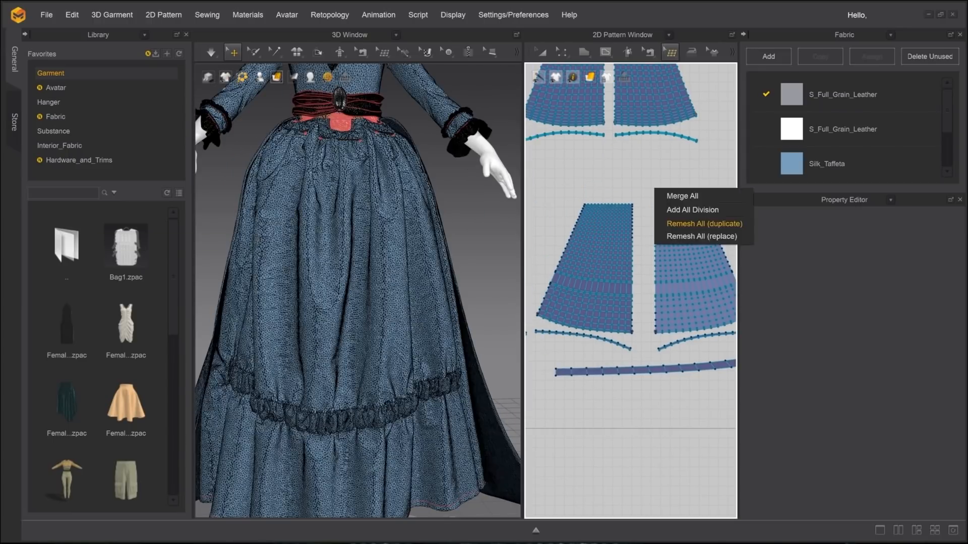
left_click(704, 223)
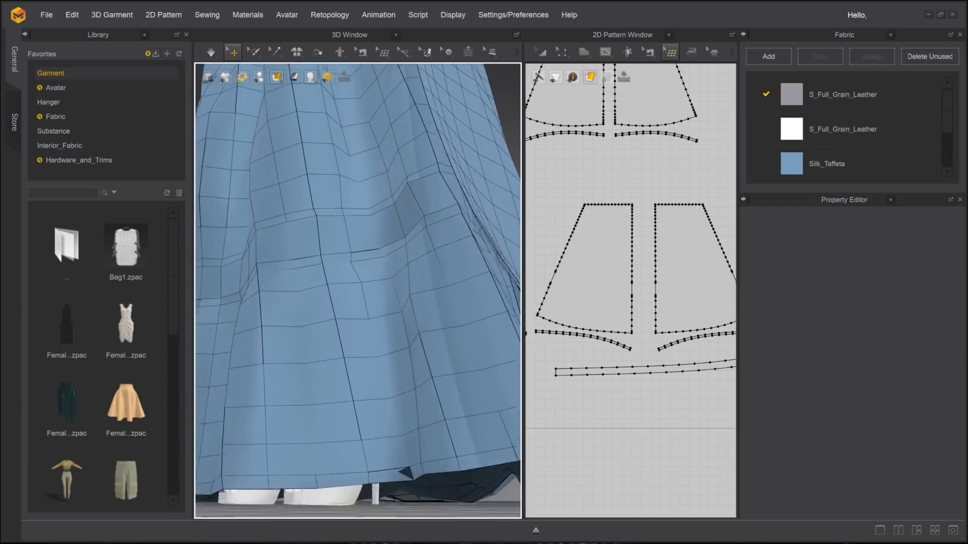
right_click_drag(363, 282, 484, 293)
scroll(357, 291, "down", 5)
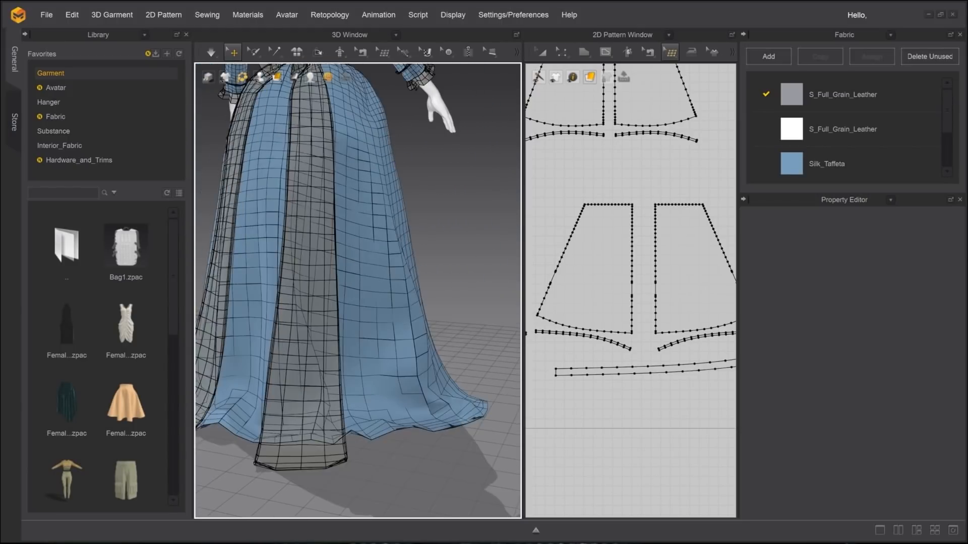
middle_click_drag(353, 272, 358, 307)
scroll(358, 290, "down", 3)
right_click_drag(353, 292, 393, 293)
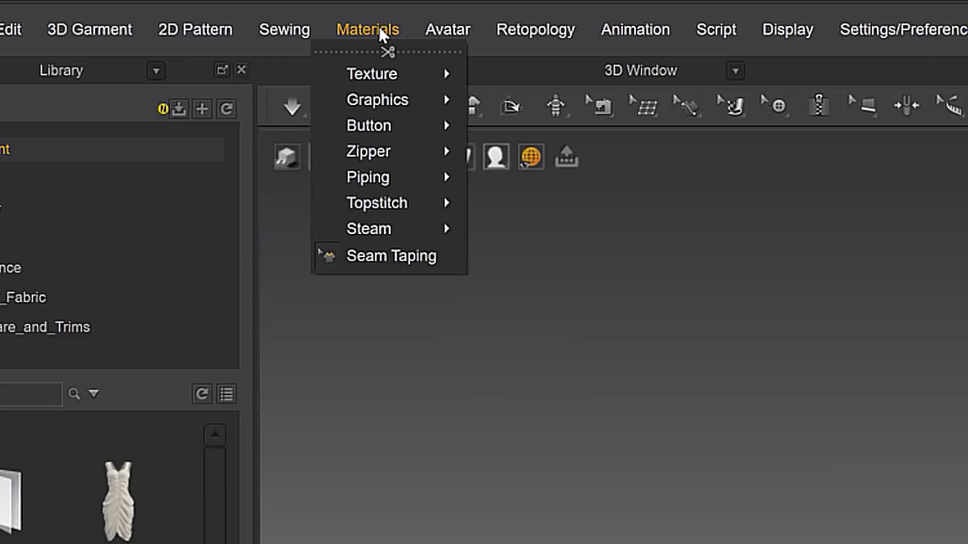
Open the Store to browse the available garments
mouse_move(212, 22)
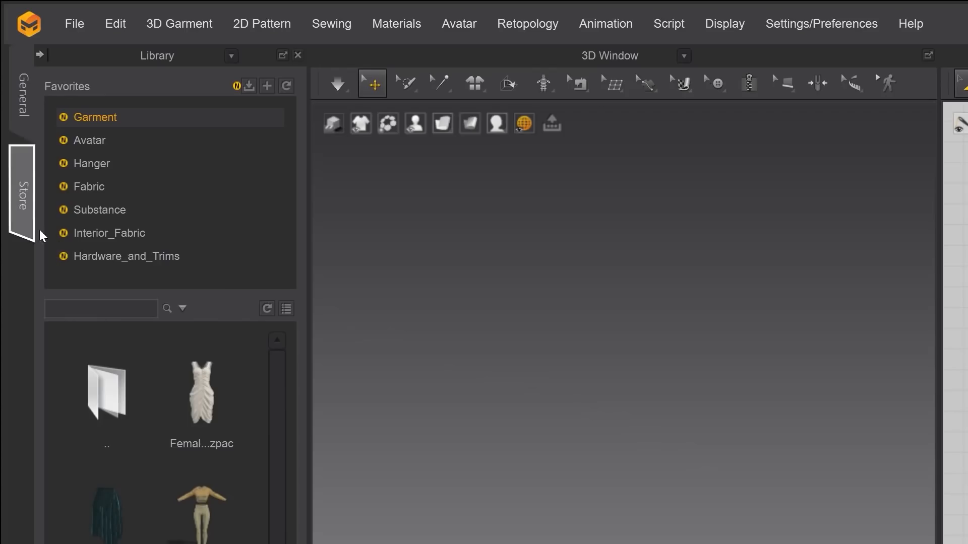
left_click(36, 225)
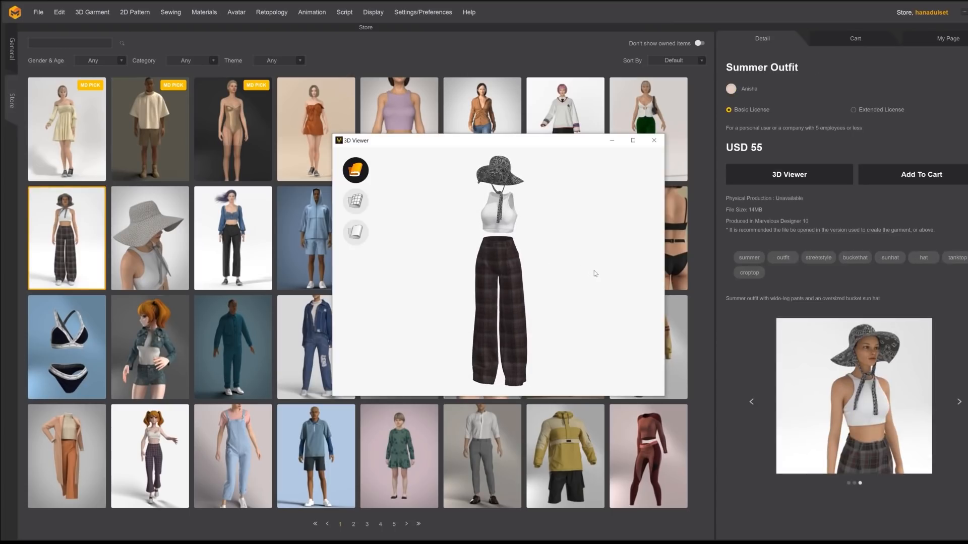